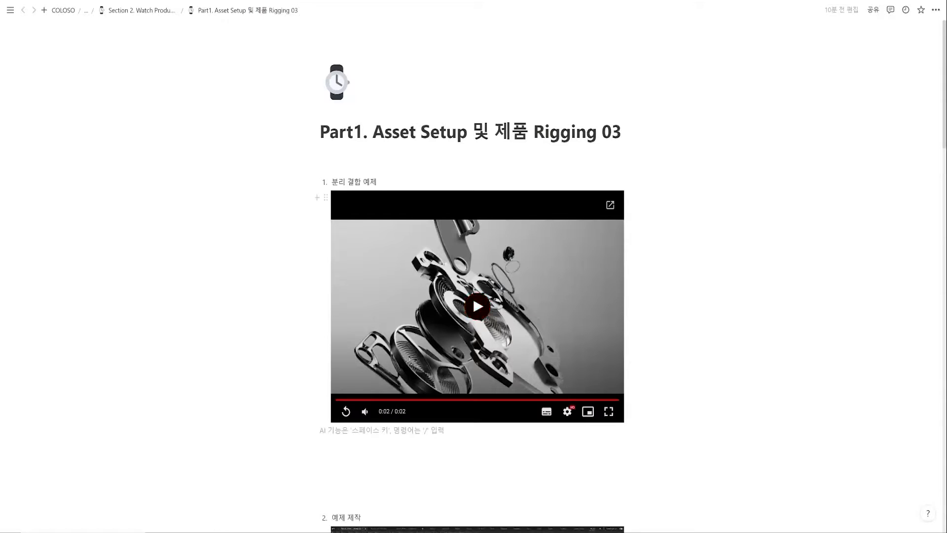
Replay the embedded reference video of the watch parts separating and joining.
click(345, 411)
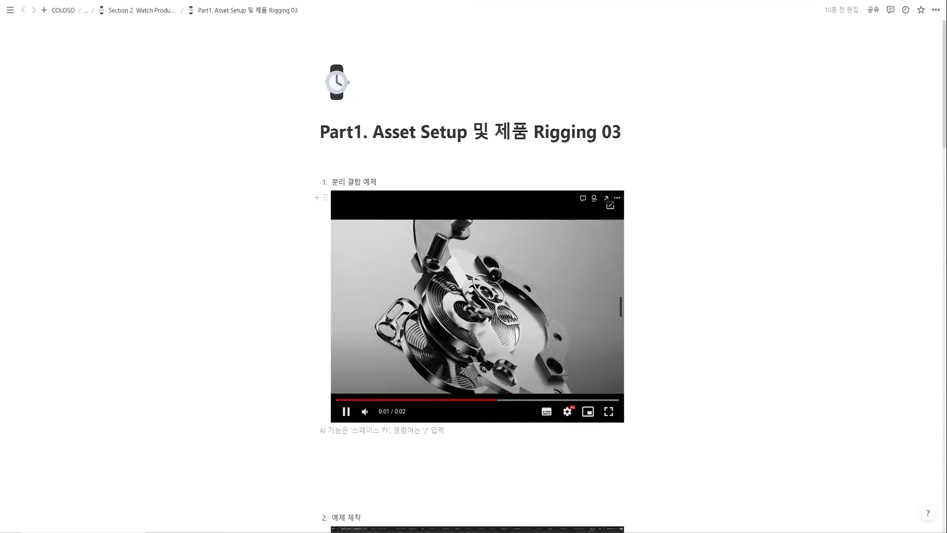
click(477, 307)
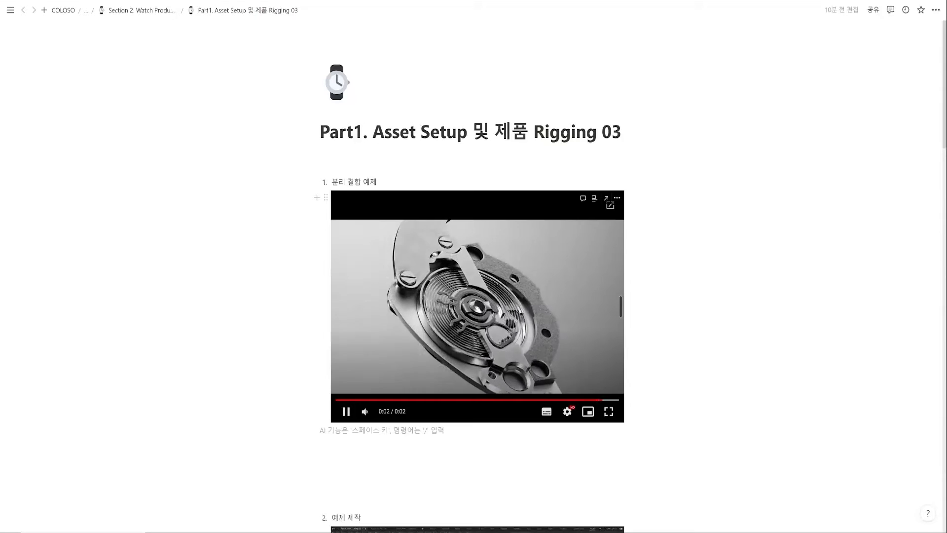
click(477, 307)
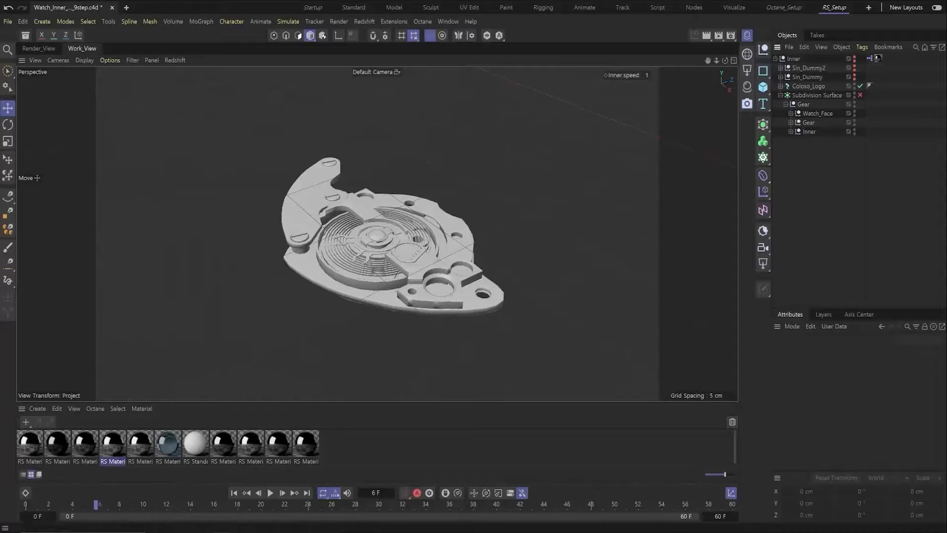
Expand the Inner and GEM groups in the object hierarchy and add a MoGraph Fracture object inside GEM.
click(791, 132)
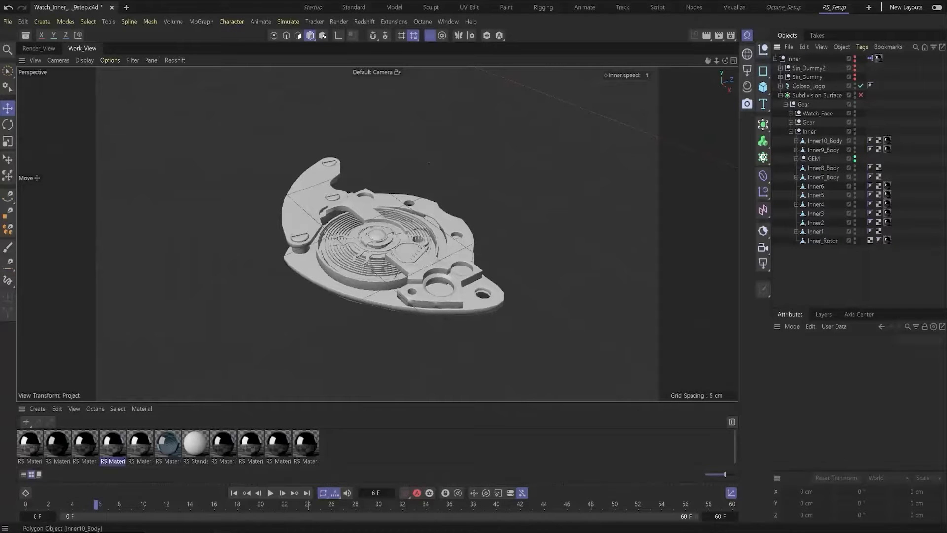
click(813, 159)
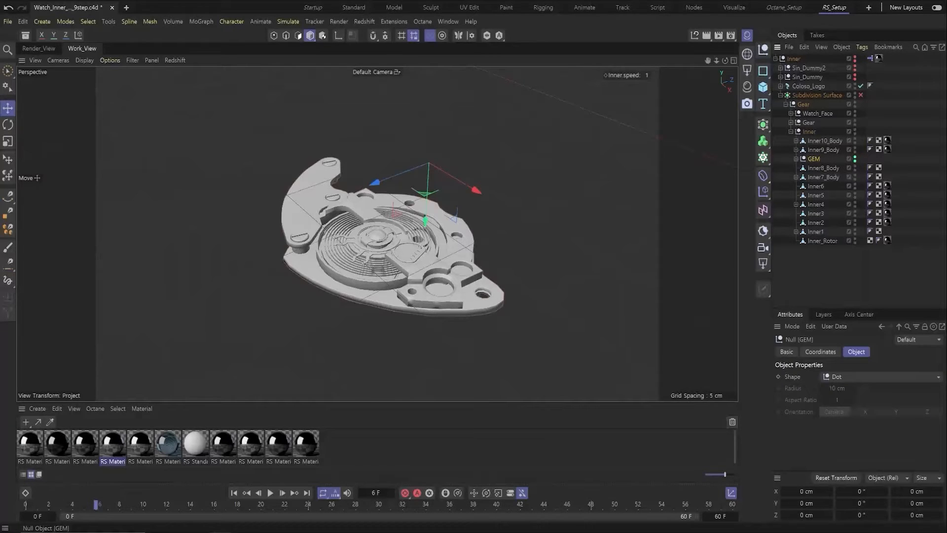
click(796, 159)
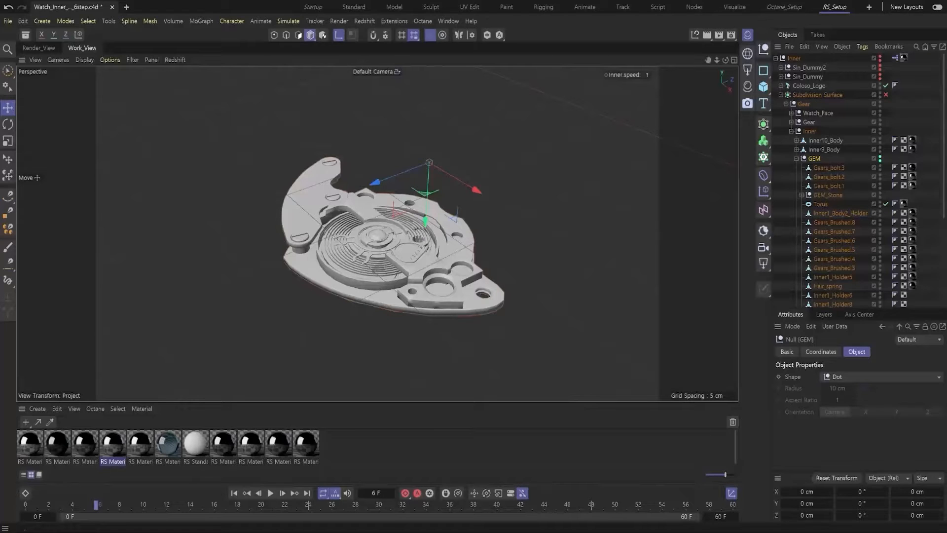
click(201, 20)
click(217, 101)
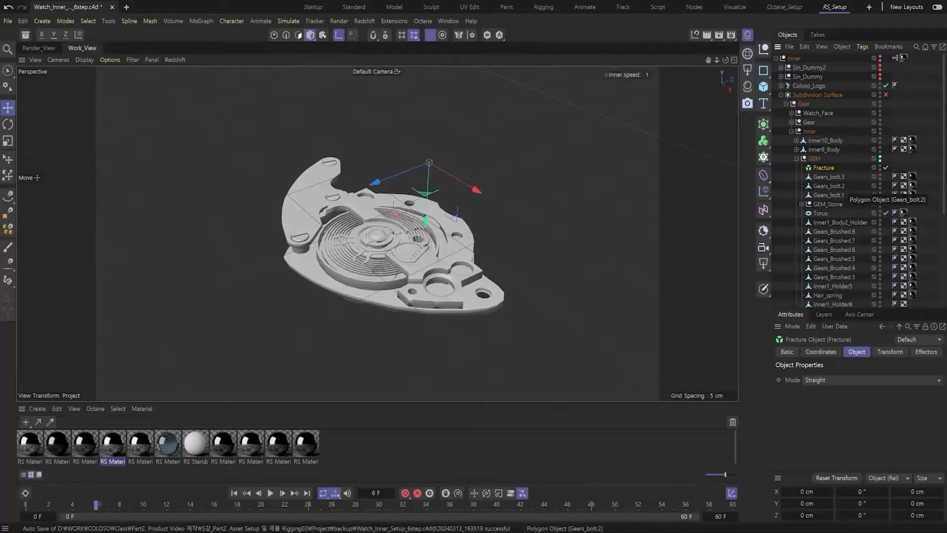
Select all the GEM parts from Gears_bolt.3 down to the last one and make them children of the Fracture object.
click(829, 177)
scroll(834, 198, down, 5)
shift+click(830, 221)
scroll(831, 217, up, 4)
drag(829, 139, 824, 131)
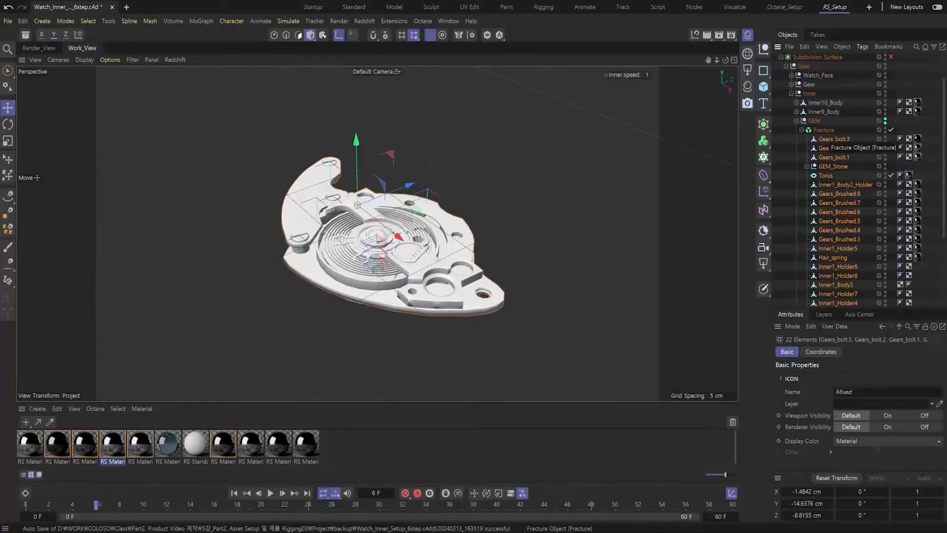
Add a Step effector to the Fracture object.
click(823, 130)
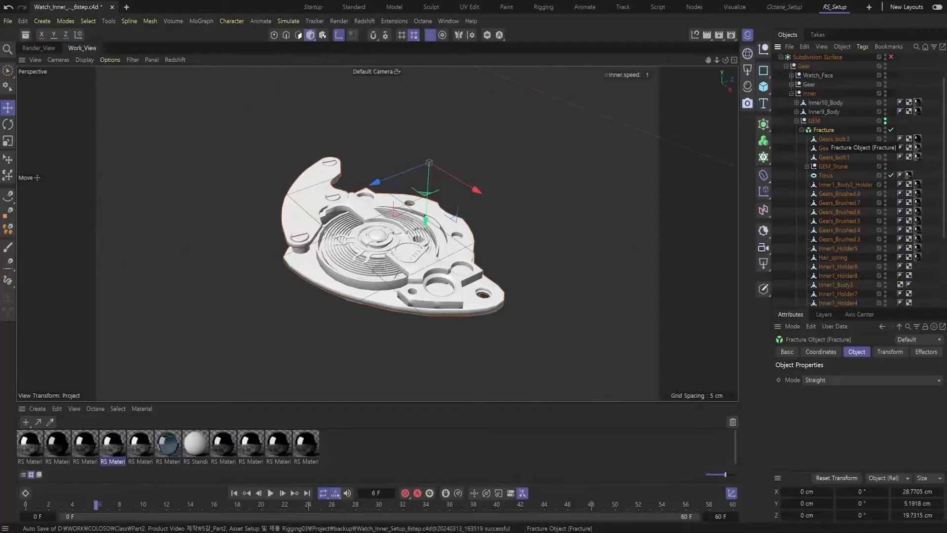
click(201, 21)
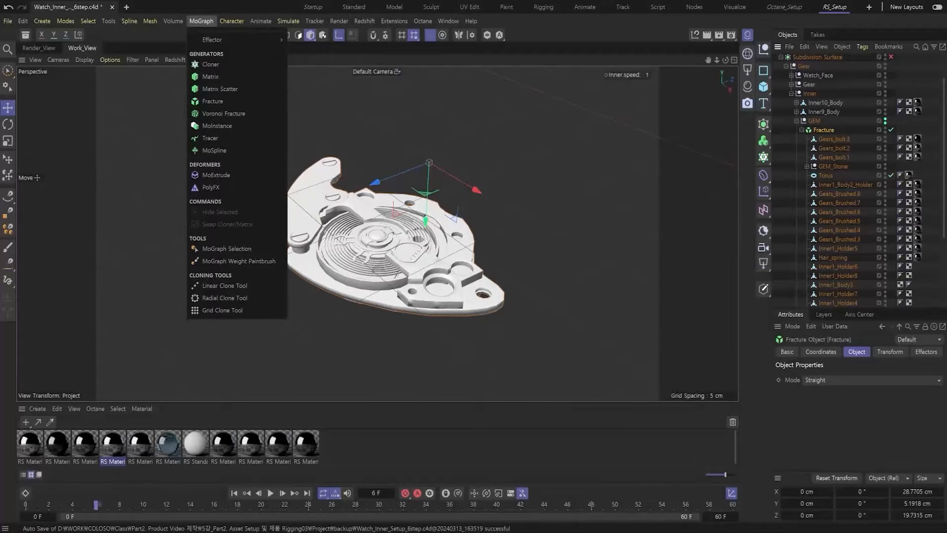
mouse_move(236, 39)
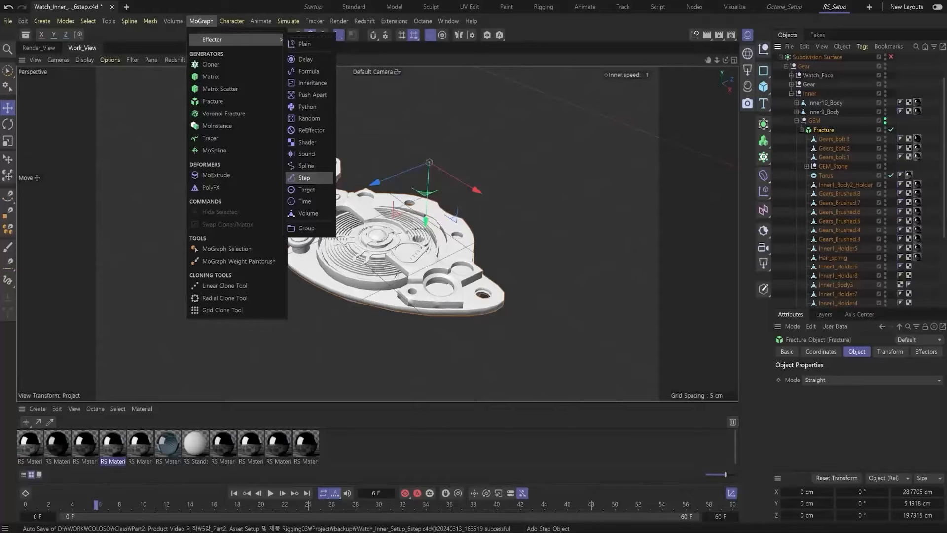
click(304, 177)
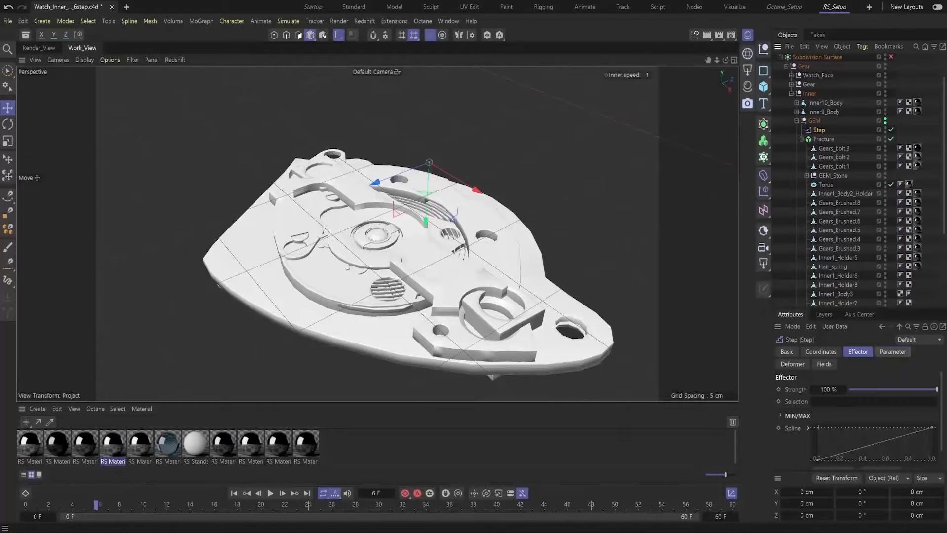
Switch the Step effector from scale to position and set its Y position to 10 cm.
click(893, 352)
scroll(858, 424, down, 3)
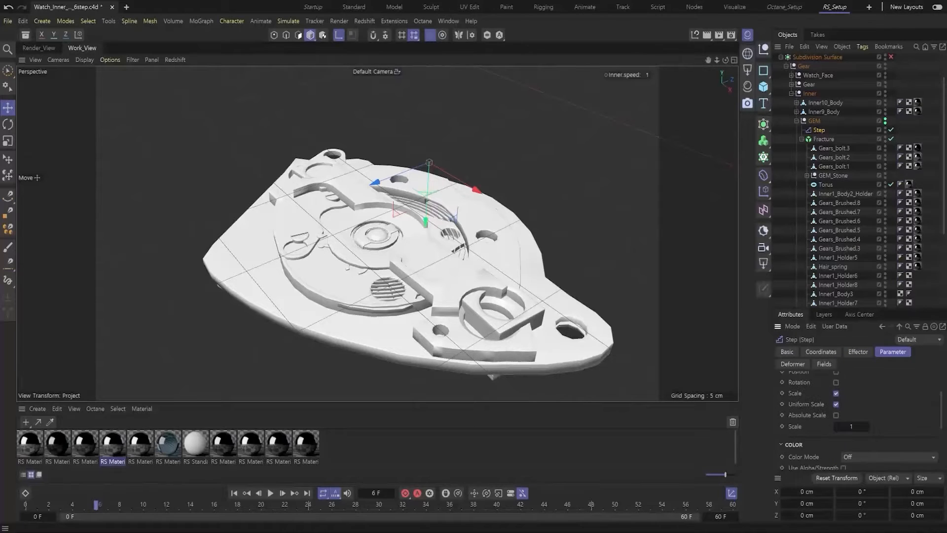
click(836, 394)
scroll(859, 424, up, 2)
click(836, 425)
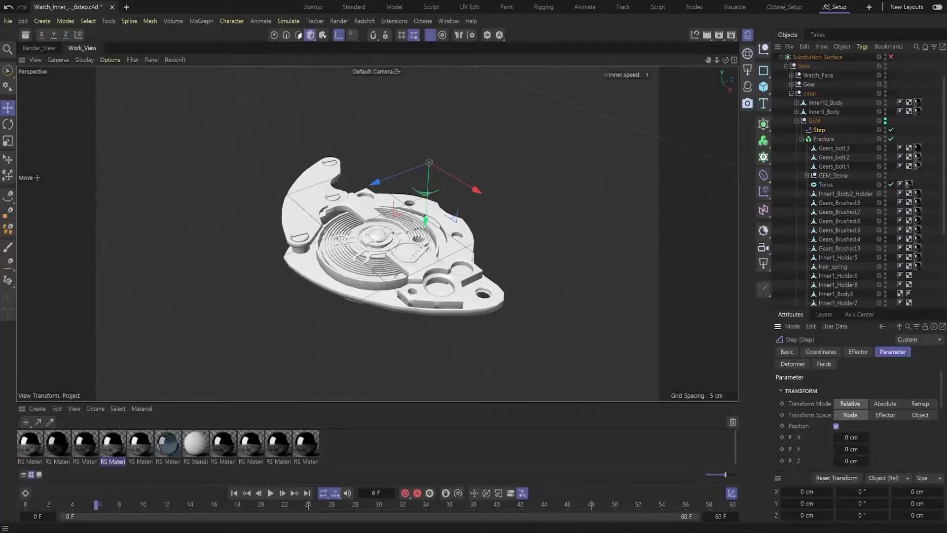
click(851, 449)
text(10)
key(Return)
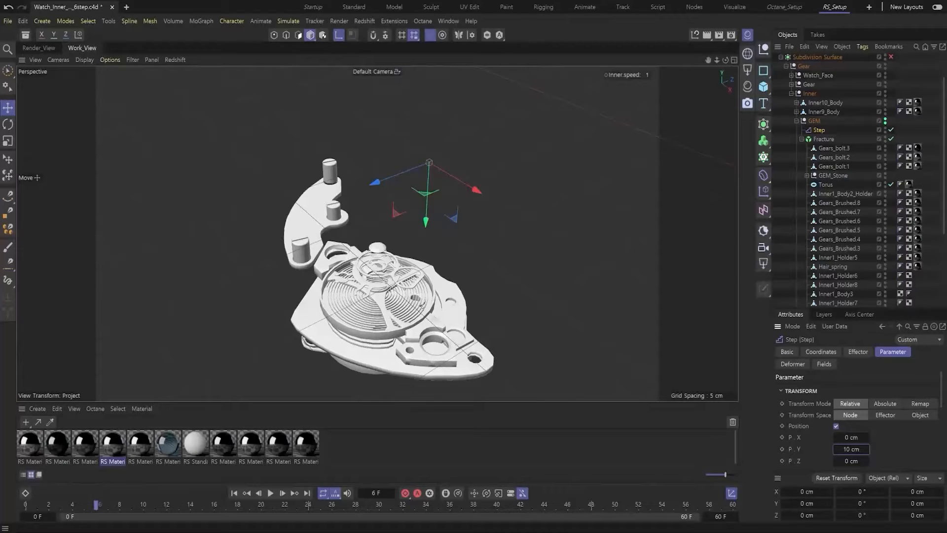
Set the Step effector's minimum to -100%.
click(858, 351)
click(781, 415)
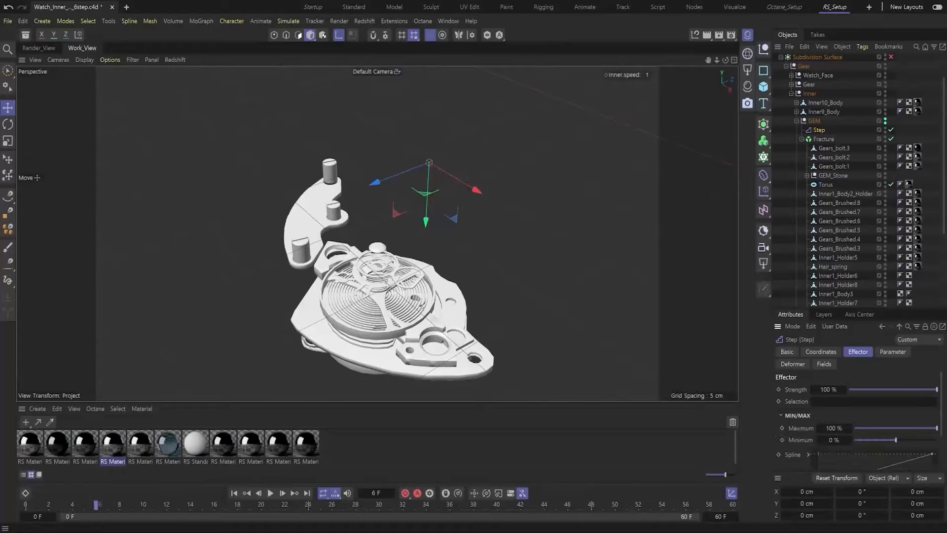
click(834, 440)
text(-100)
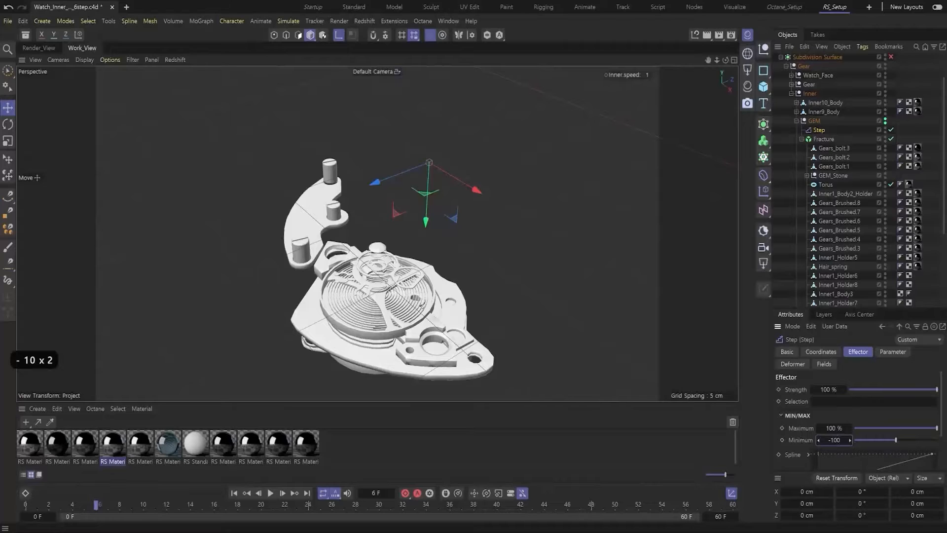
key(Return)
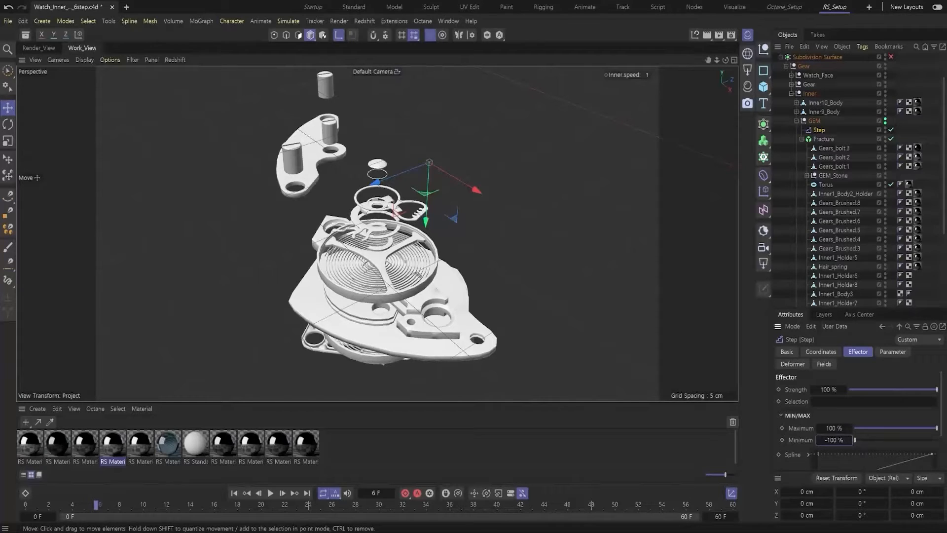
Add a Random effector to the Fracture object.
click(824, 139)
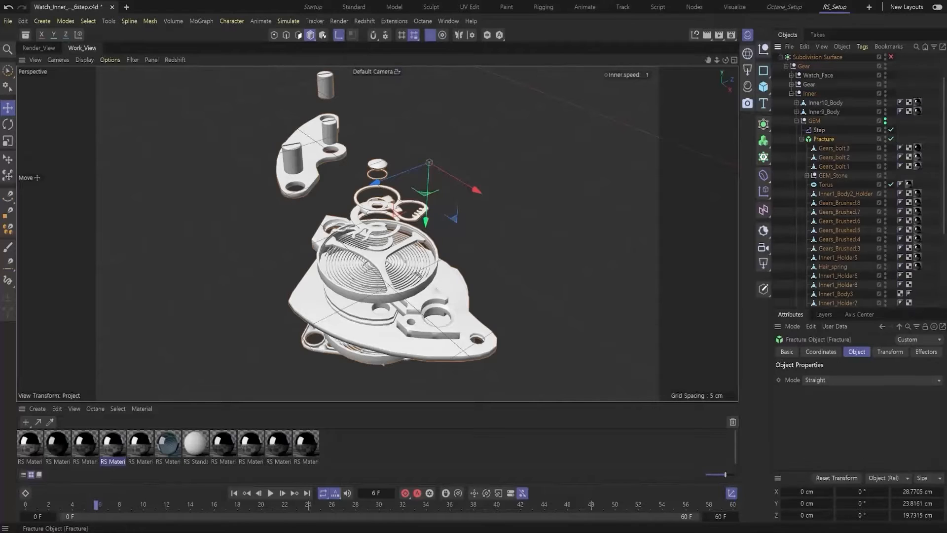
click(201, 21)
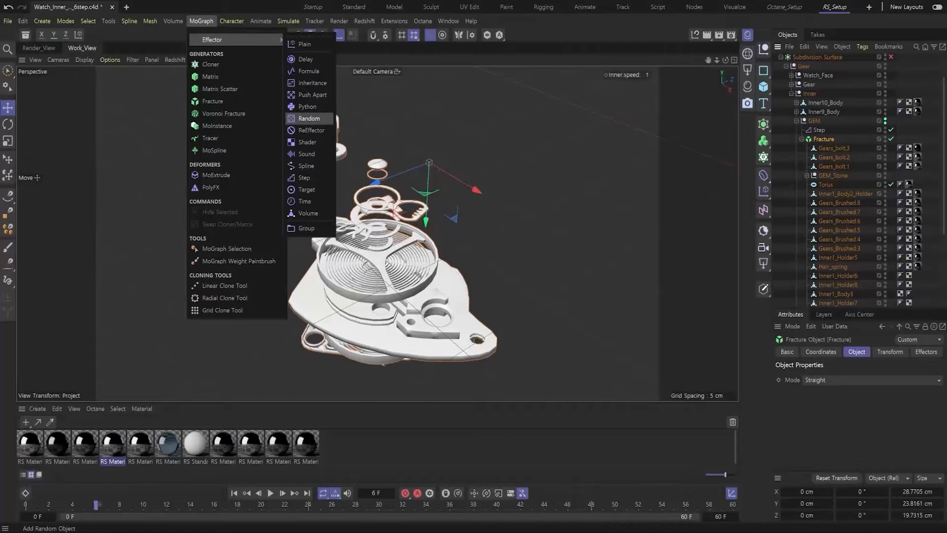
click(310, 119)
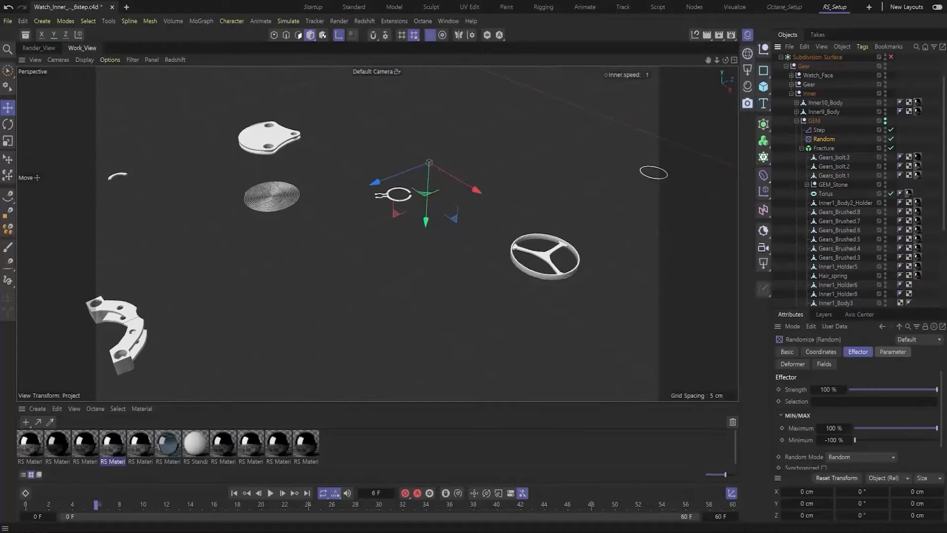
Set the Random effector's X, Y and Z position values to 10 cm each.
click(893, 352)
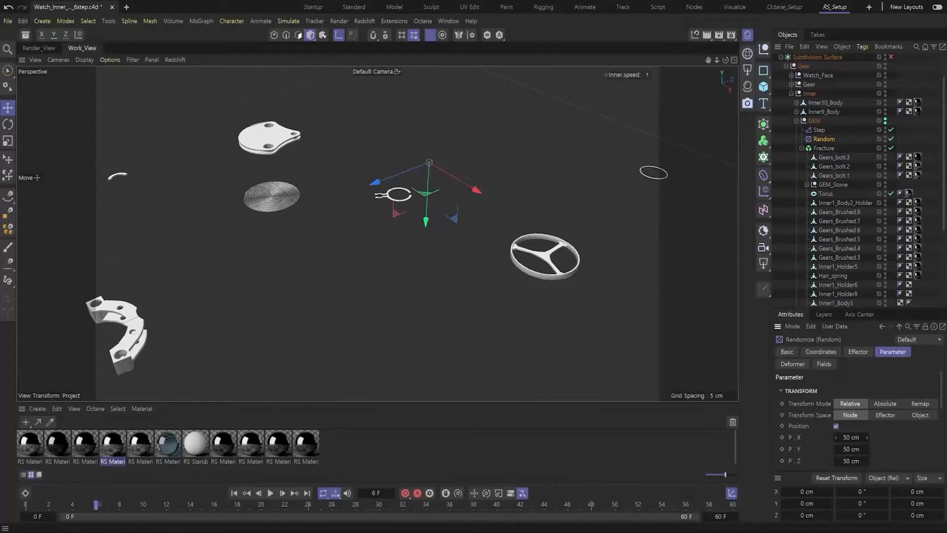
double_click(852, 437)
text(10)
key(Tab)
text(10)
key(Tab)
text(10)
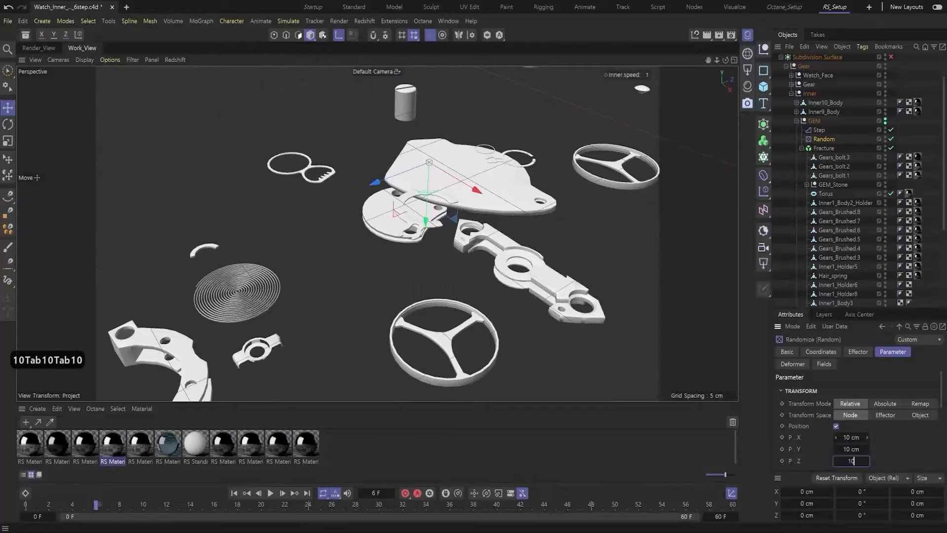
key(Return)
Enable rotation on the Random effector with heading 1200°, pitch 1200° and bank 1110°.
scroll(858, 419, down, 2)
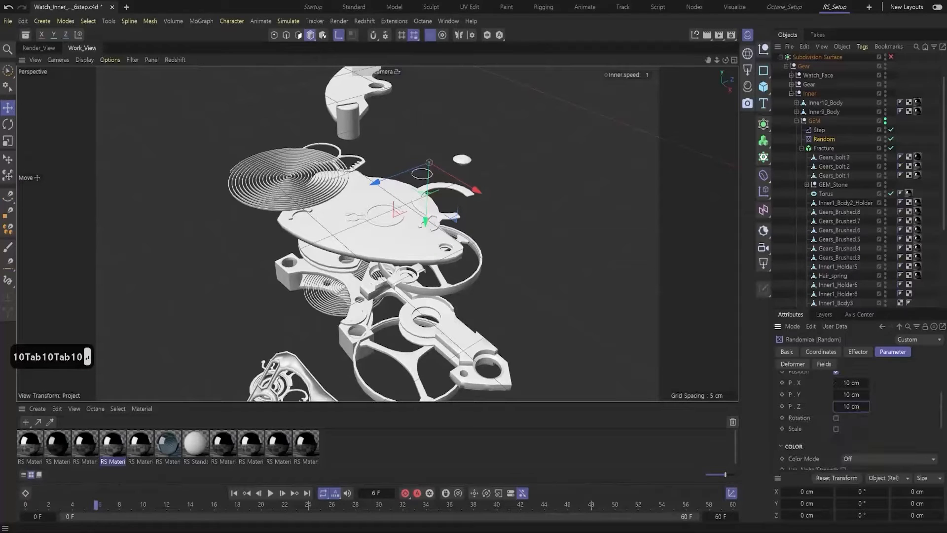
click(836, 418)
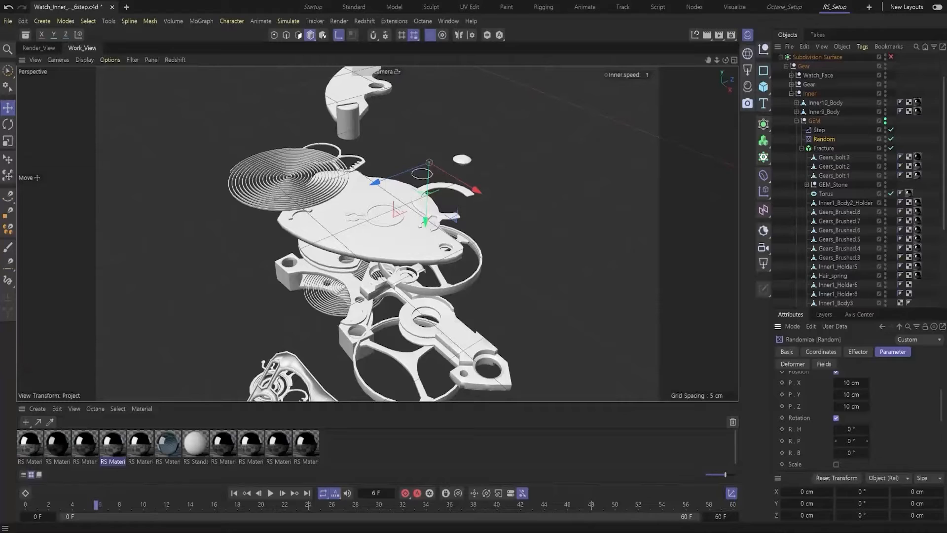
click(851, 428)
text(1200)
key(Tab)
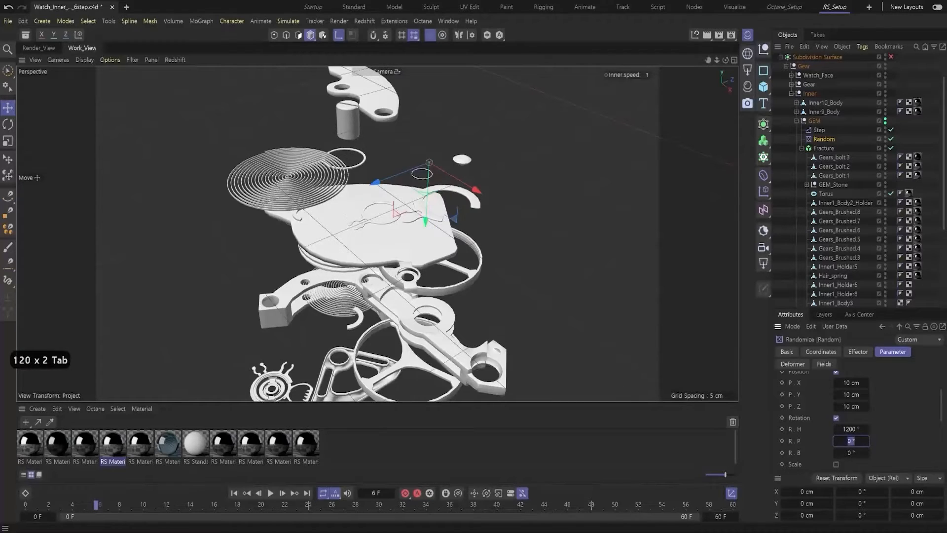
text(1200)
key(Tab)
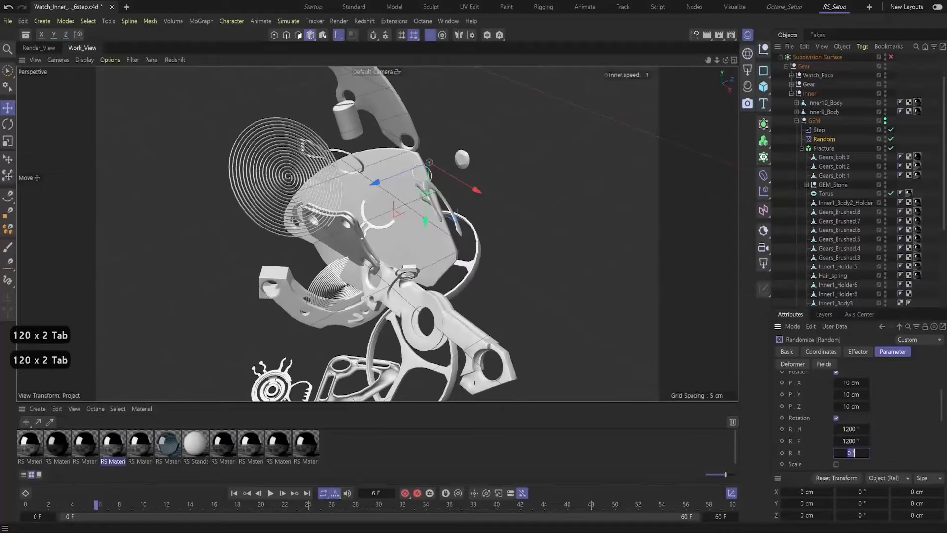
text(1110)
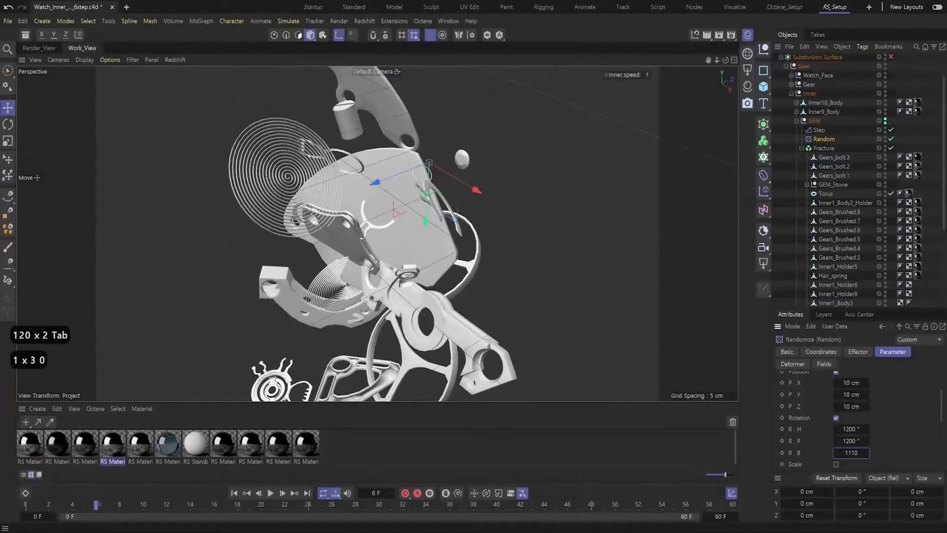
key(Return)
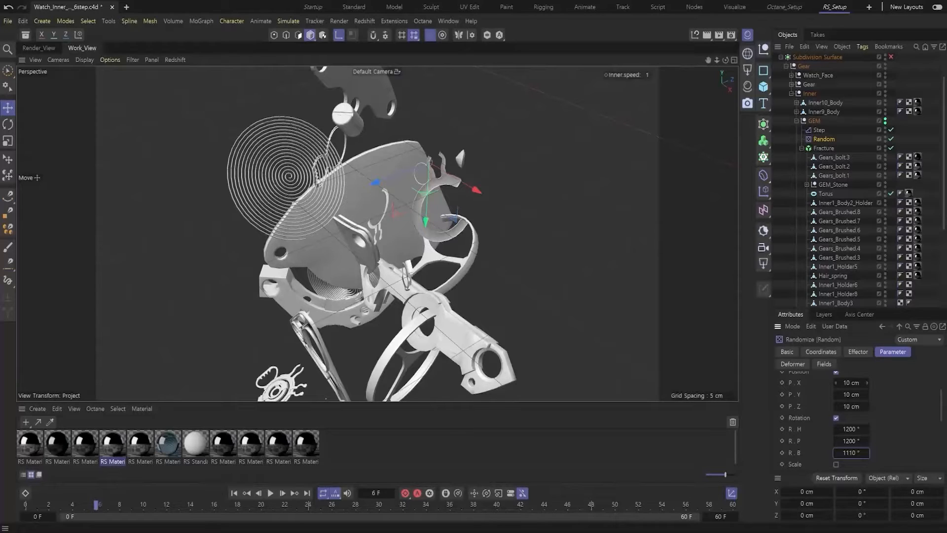
Add a Linear Field to the Random effector and set its direction to -Y.
click(824, 364)
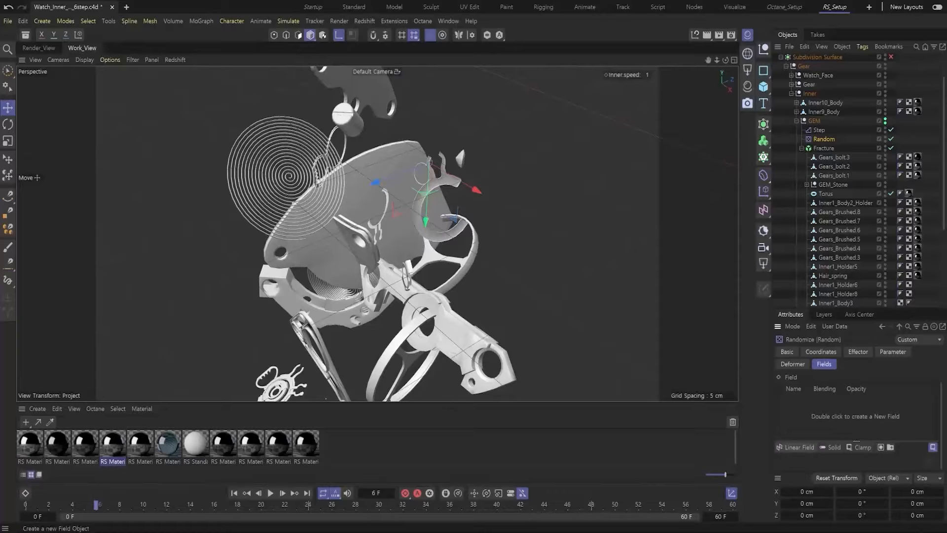
click(796, 447)
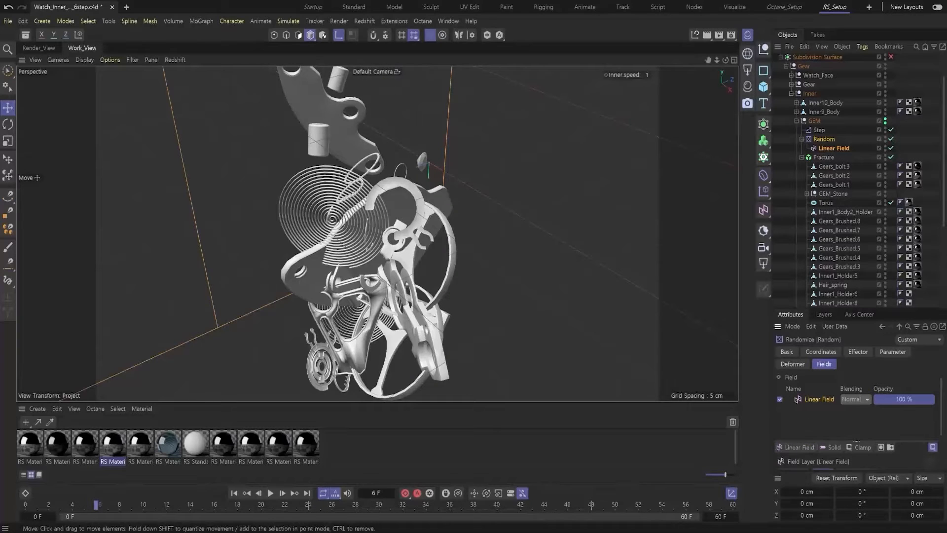
click(833, 148)
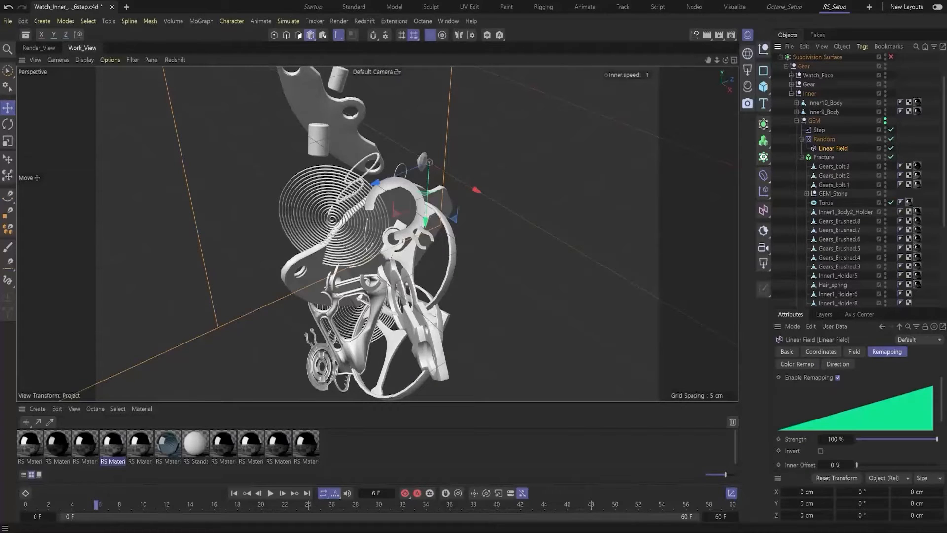
scroll(859, 414, down, 5)
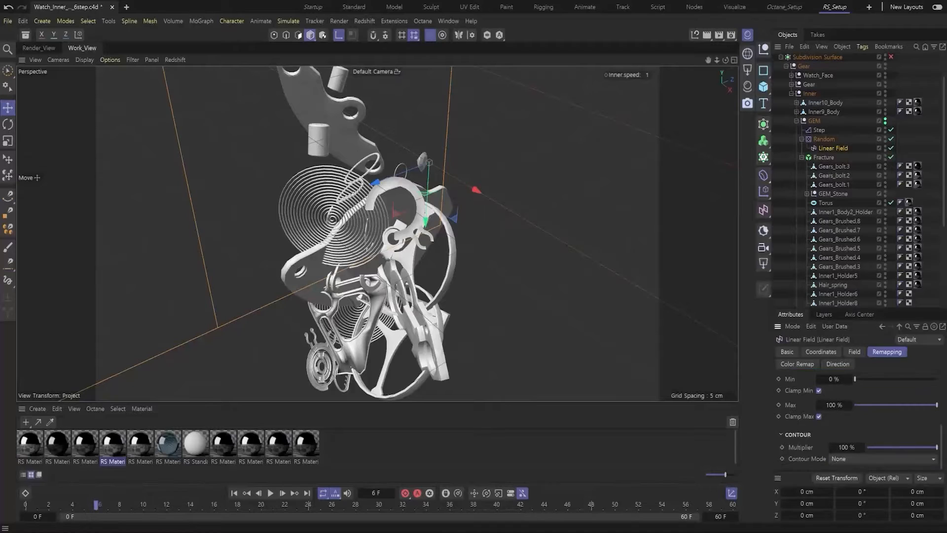
click(855, 351)
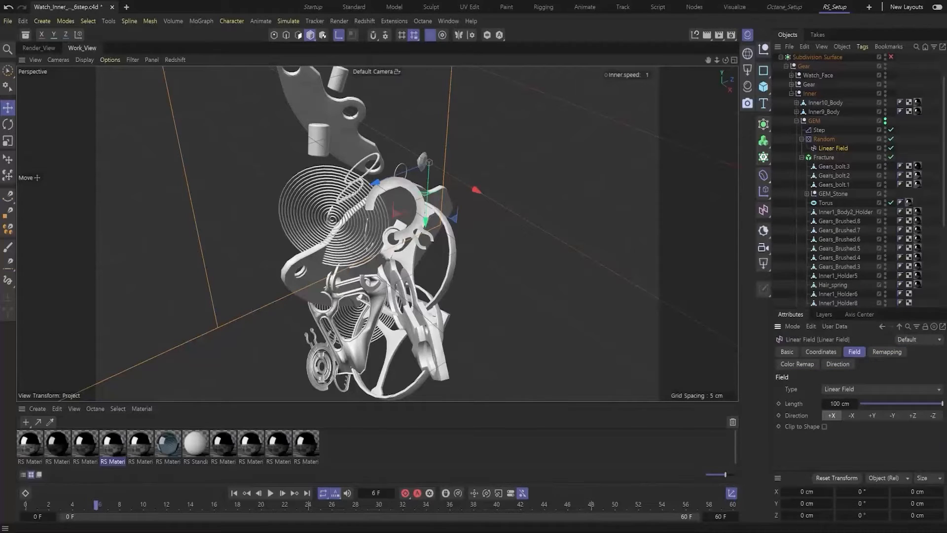
click(892, 415)
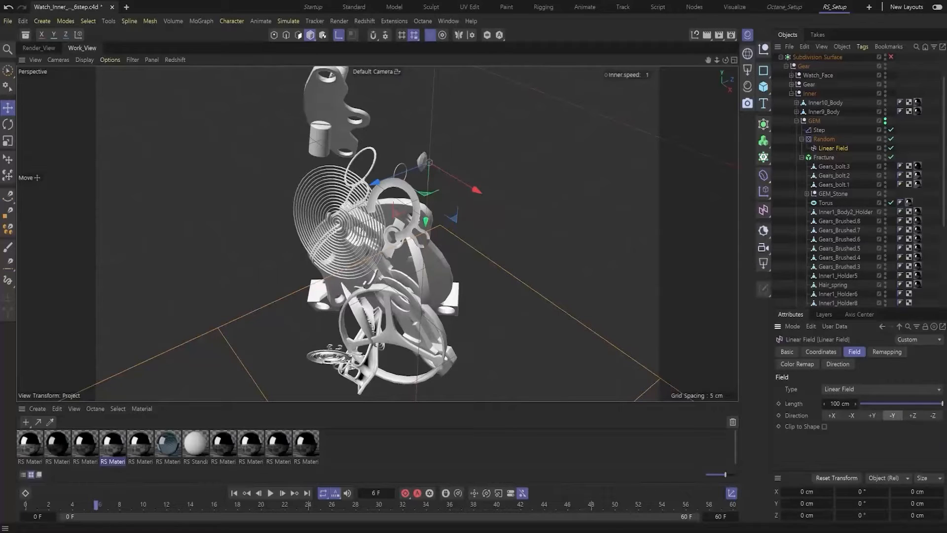
Set the Linear Field's length to 12 cm and move the field down along Y to about -9.25 cm.
text(12)
key(Return)
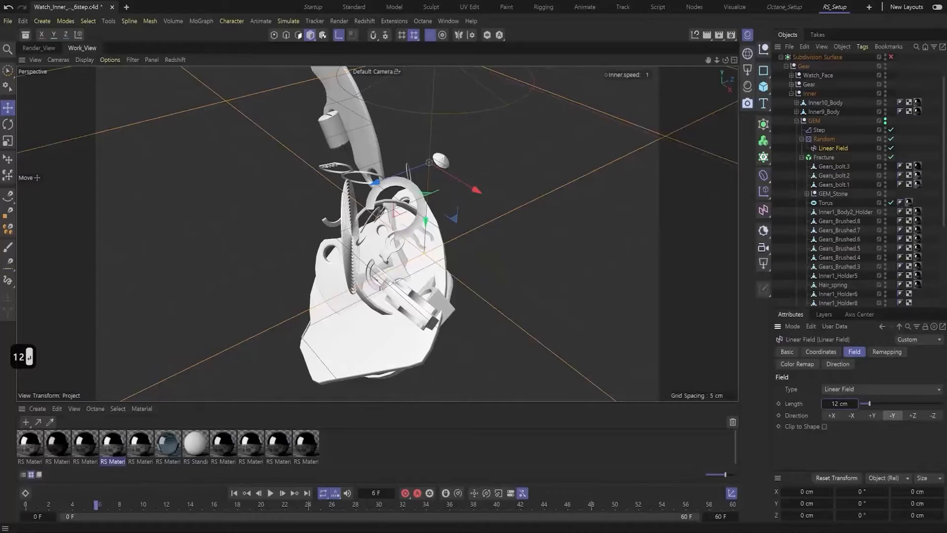
scroll(394, 237, down, 5)
alt+drag(409, 276, 406, 222)
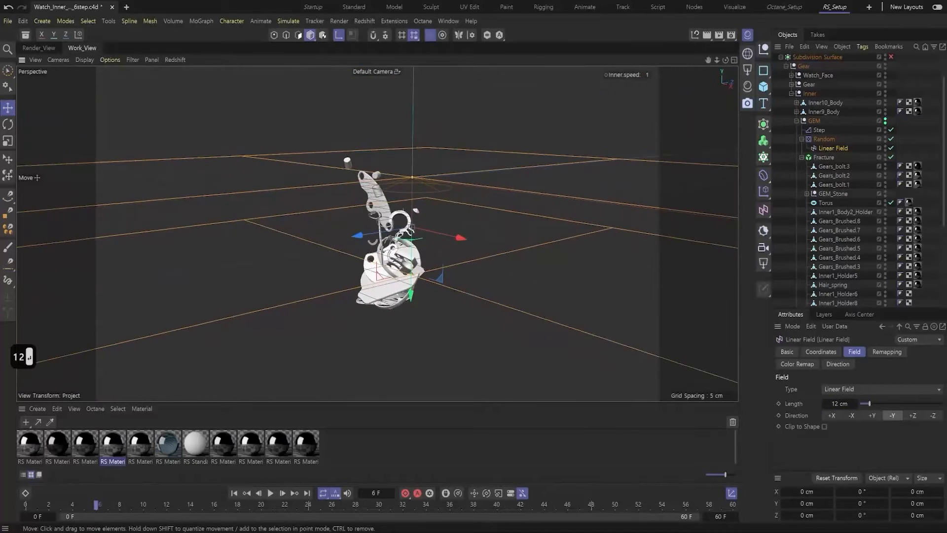
alt+middle_drag(390, 262, 387, 291)
alt+drag(387, 291, 377, 272)
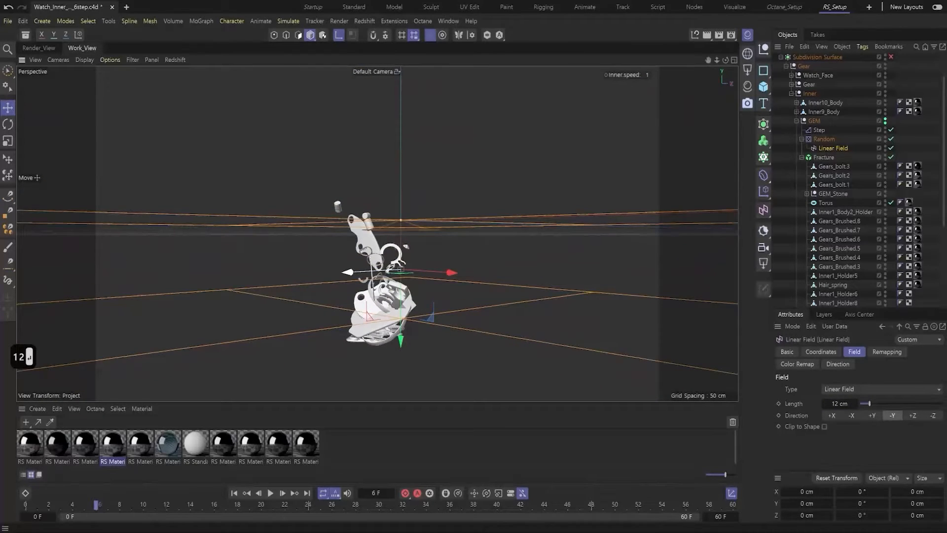
mouse_move(400, 316)
mouse_down()
mouse_move(400, 285)
mouse_move(401, 302)
mouse_up()
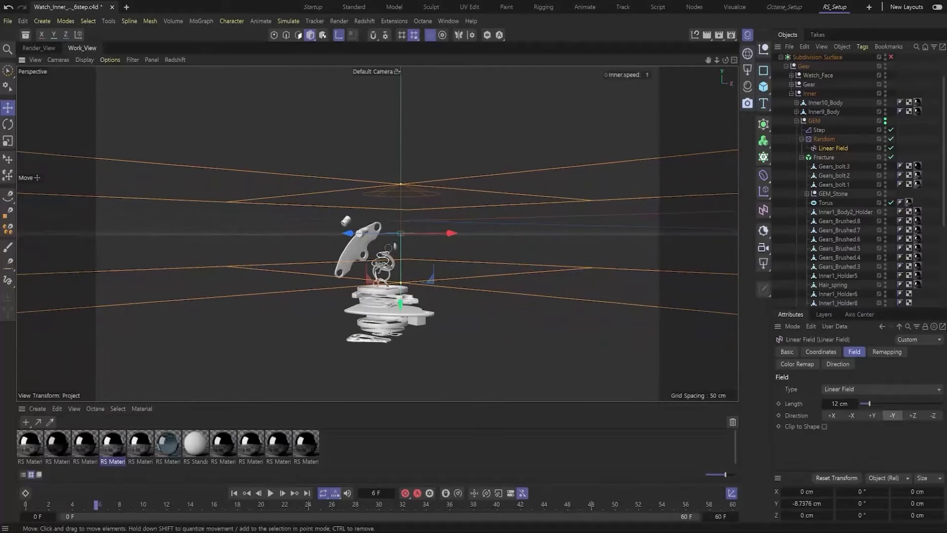
alt+middle_drag(400, 302, 401, 324)
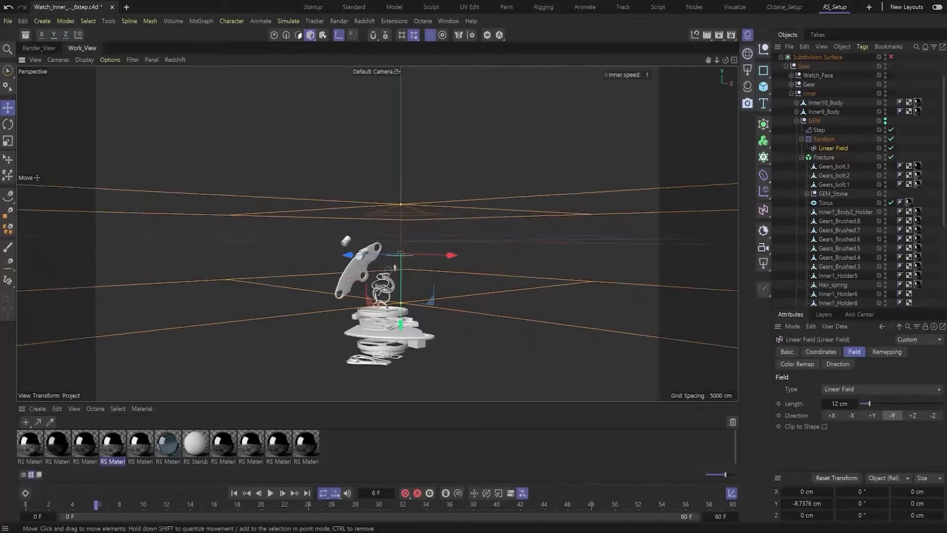
mouse_move(401, 324)
mouse_down()
mouse_move(392, 356)
mouse_move(392, 332)
mouse_up()
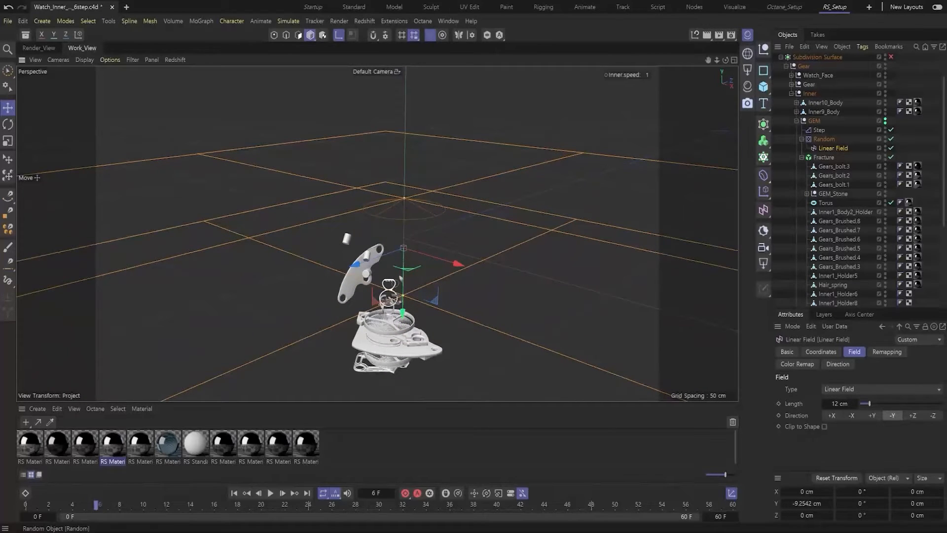
Set the Random effector's seed to 11208.
click(824, 139)
click(859, 352)
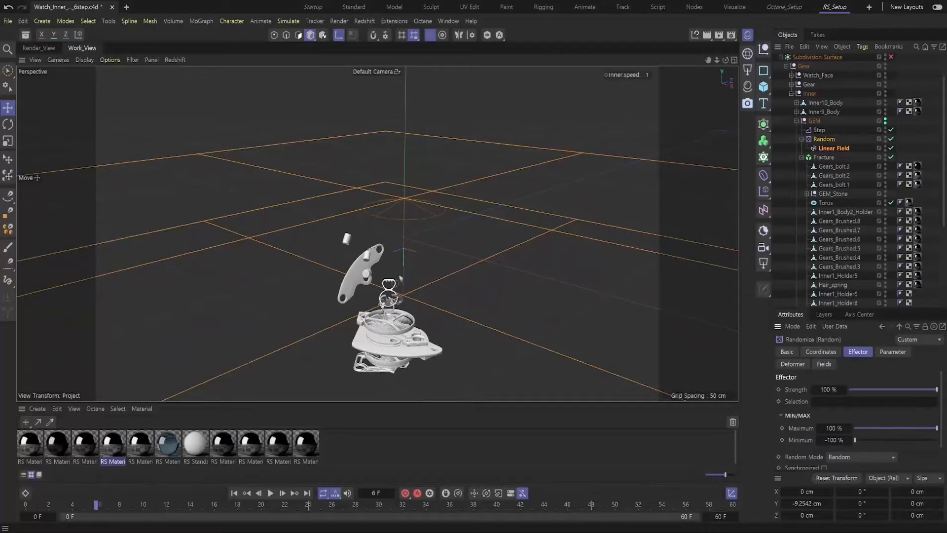
scroll(858, 419, down, 2)
double_click(818, 464)
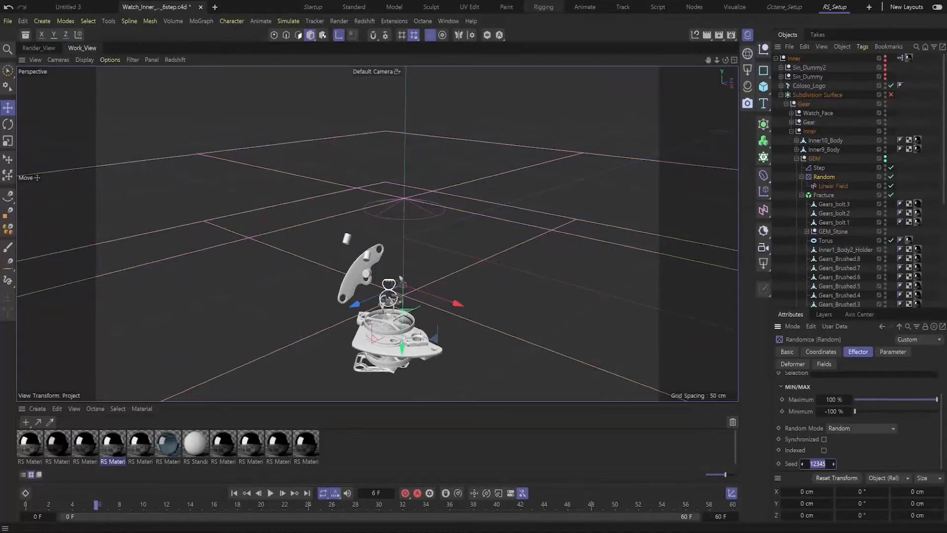
text(11208)
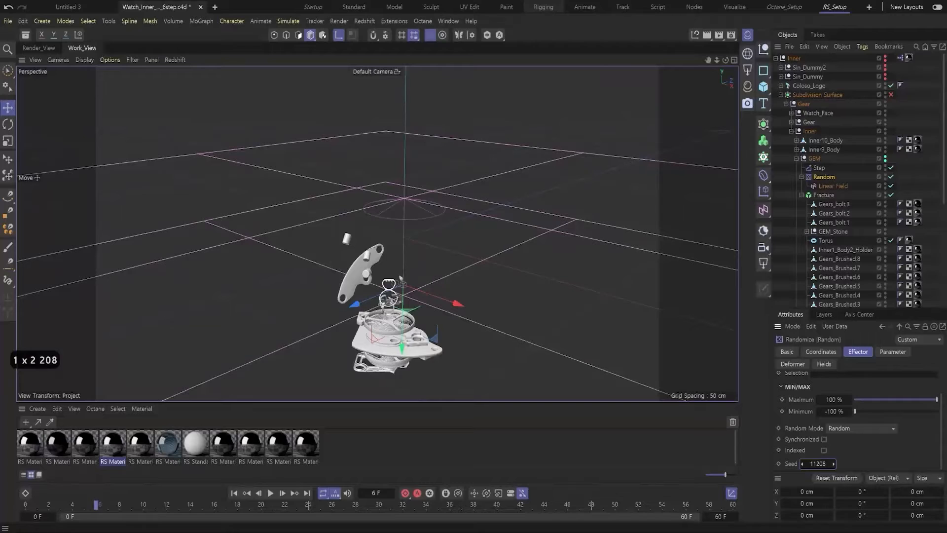
key(Return)
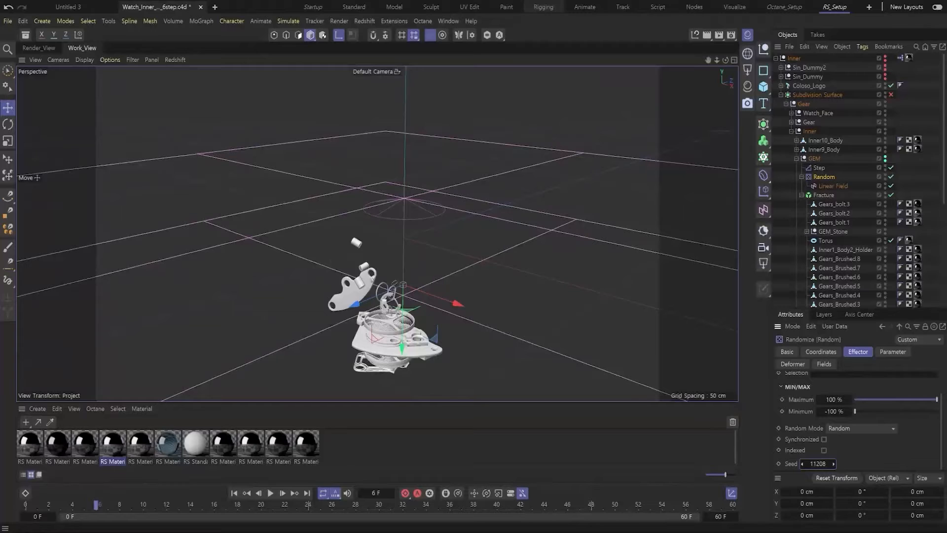
Set the Contour Mode of the Random effector's Linear Field remapping to Curve.
click(833, 186)
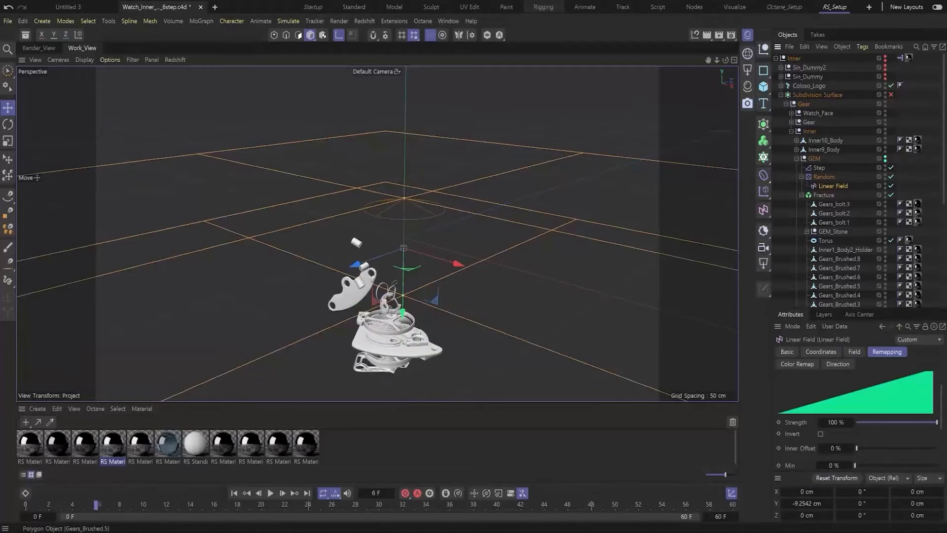
scroll(858, 419, down, 4)
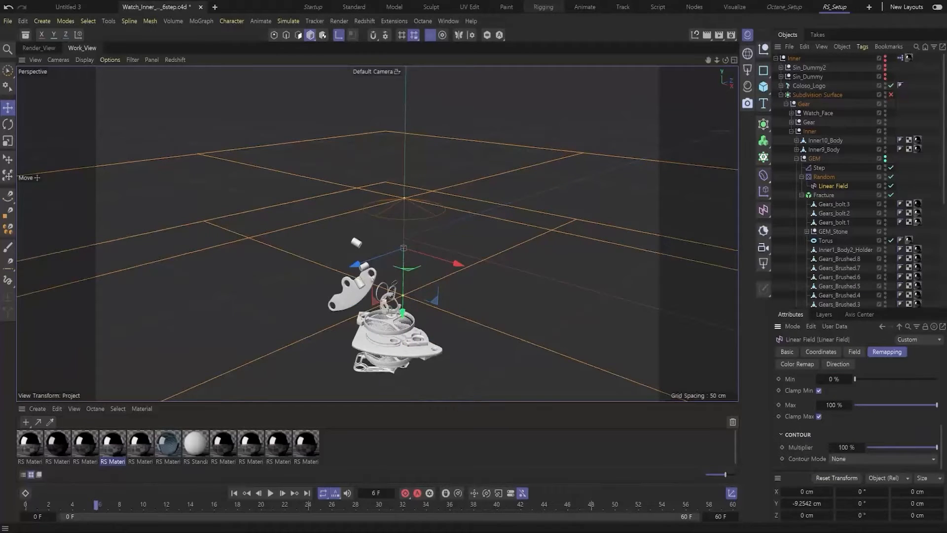
click(883, 459)
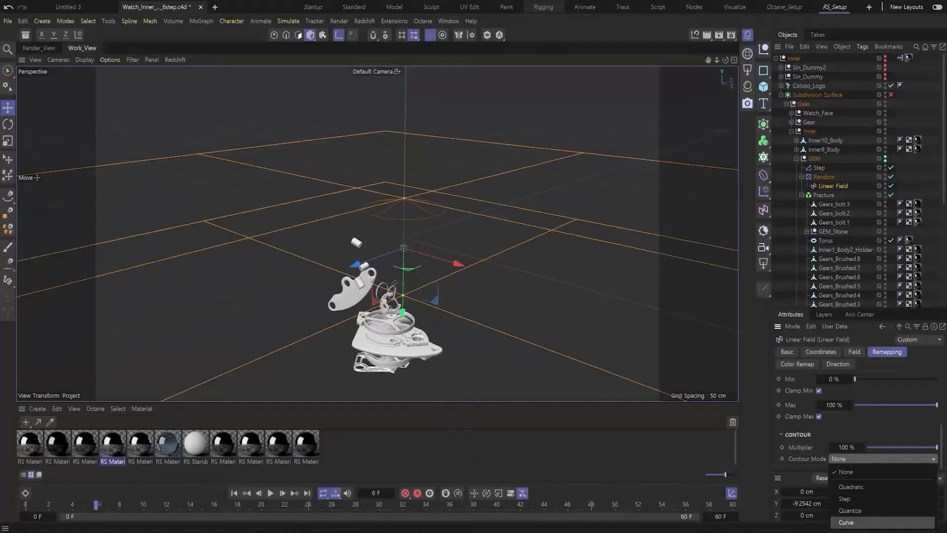
click(846, 522)
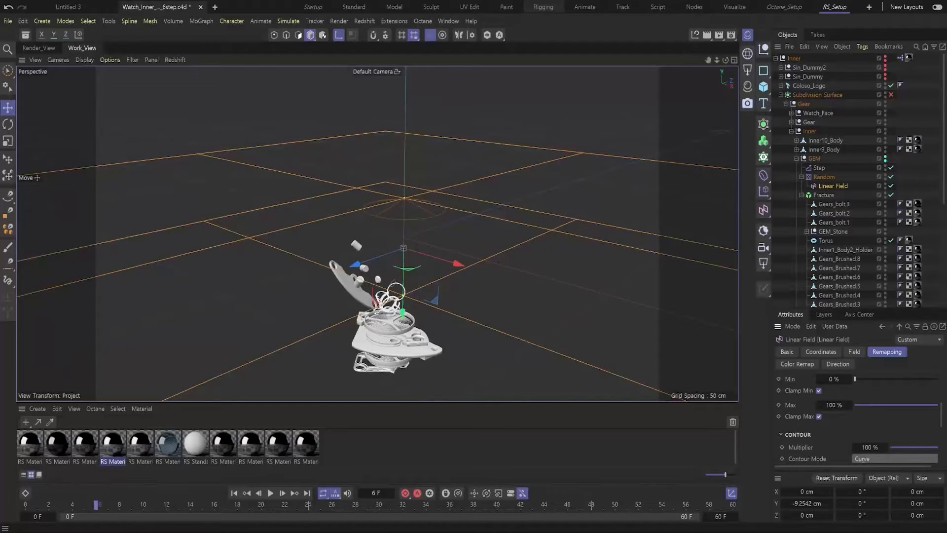
scroll(858, 419, down, 3)
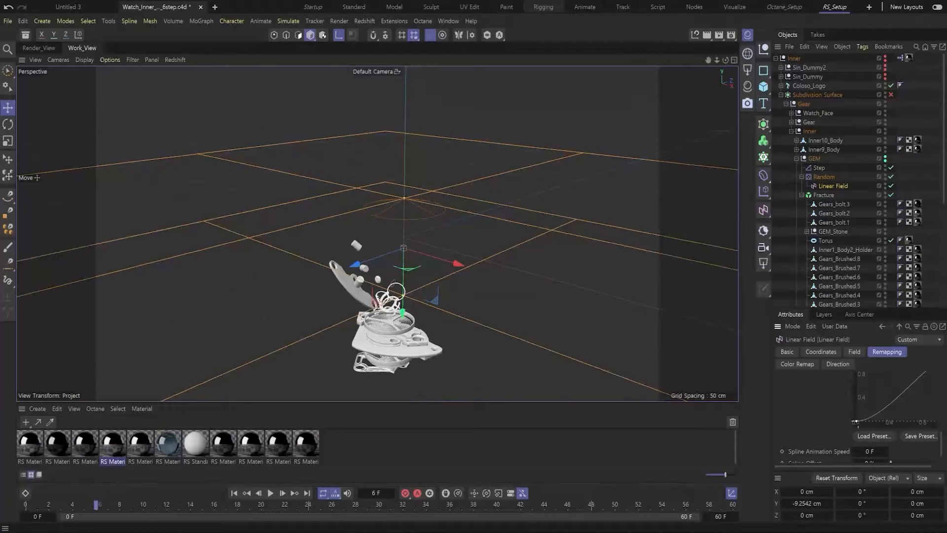
Reshape the Linear Field's contour curve by stretching the start point's tangent horizontally along the baseline for a slow ease-in.
click(857, 422)
drag(877, 422, 919, 421)
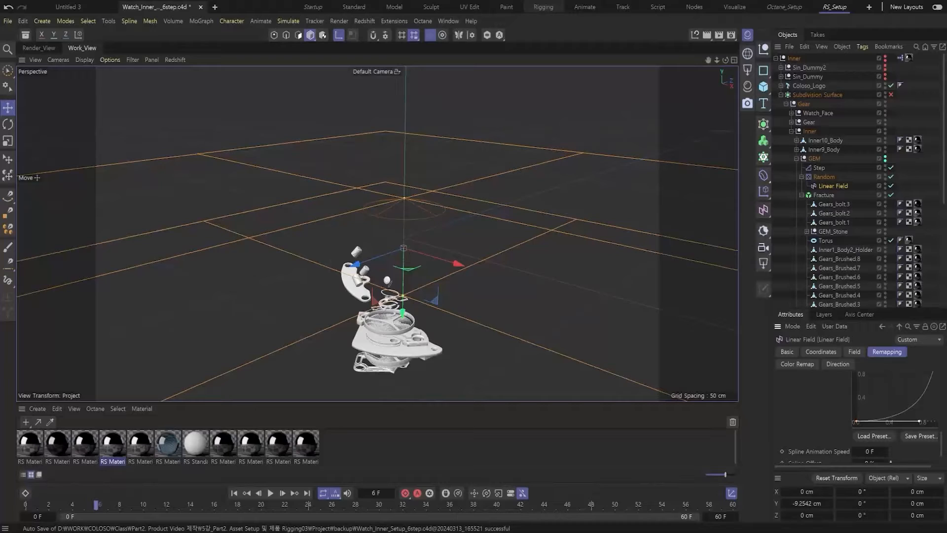
drag(906, 466, 915, 467)
scroll(907, 418, up, 3)
scroll(907, 417, down, 3)
drag(913, 422, 899, 421)
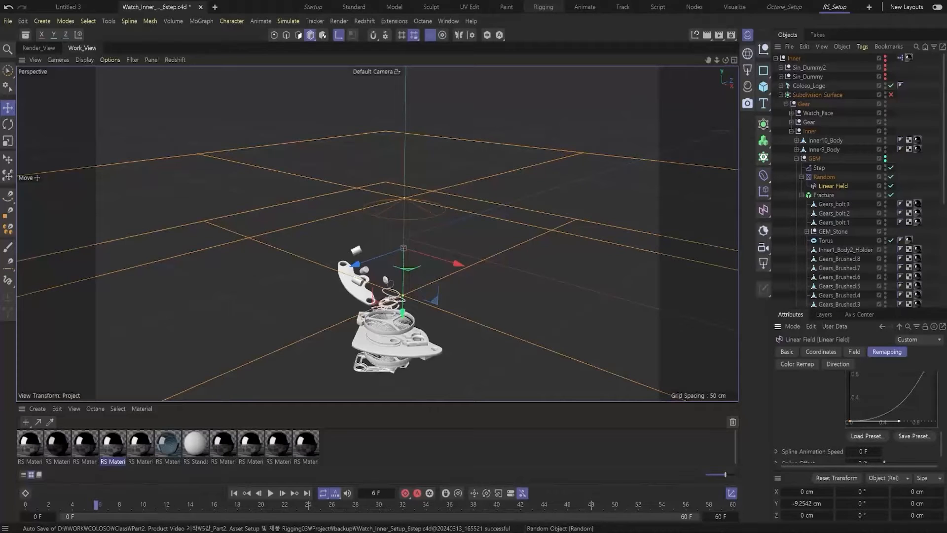
Keyframe the Step effector strength on the Fracture object from 100% at frame 0 to 0% at frame 60.
click(824, 195)
click(926, 352)
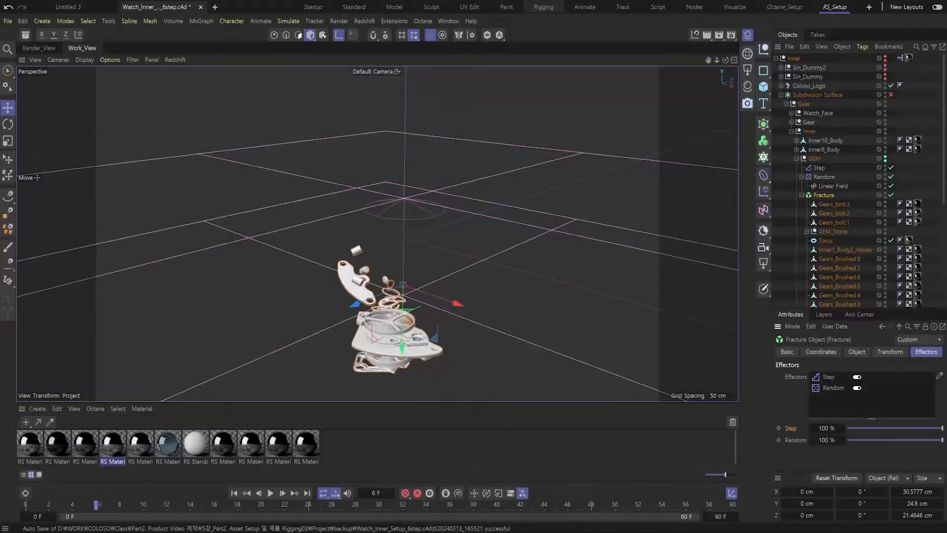
mouse_move(942, 428)
mouse_down()
mouse_move(847, 428)
mouse_move(942, 429)
mouse_up()
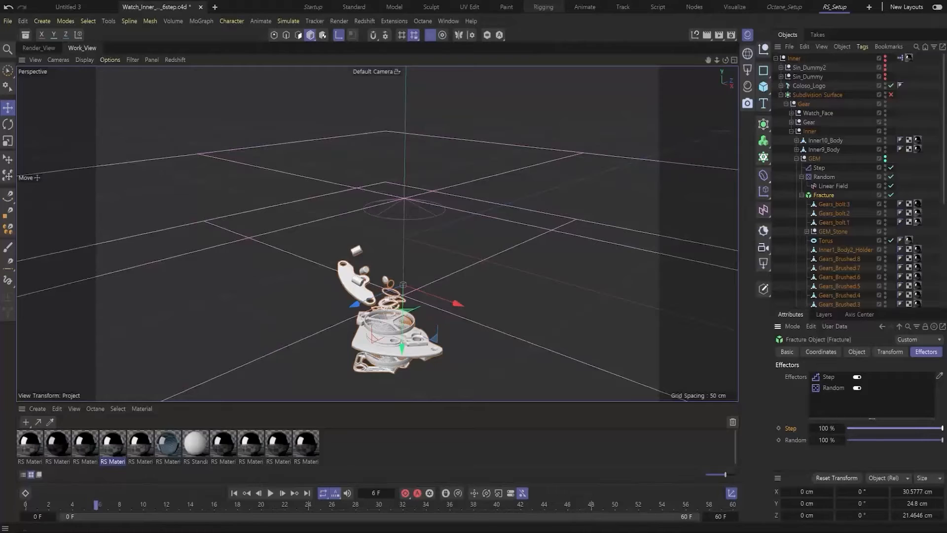
click(234, 492)
click(779, 428)
click(733, 505)
double_click(826, 429)
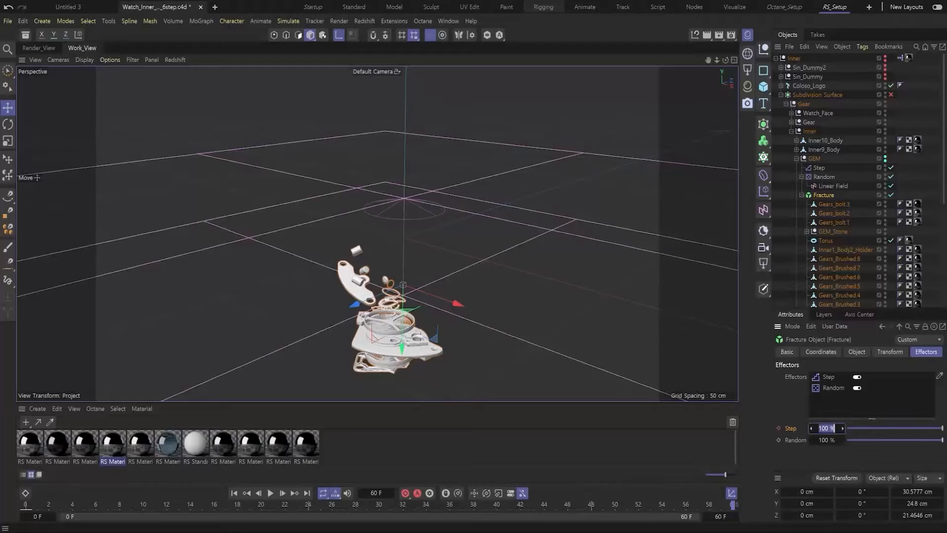
text(0)
key(Return)
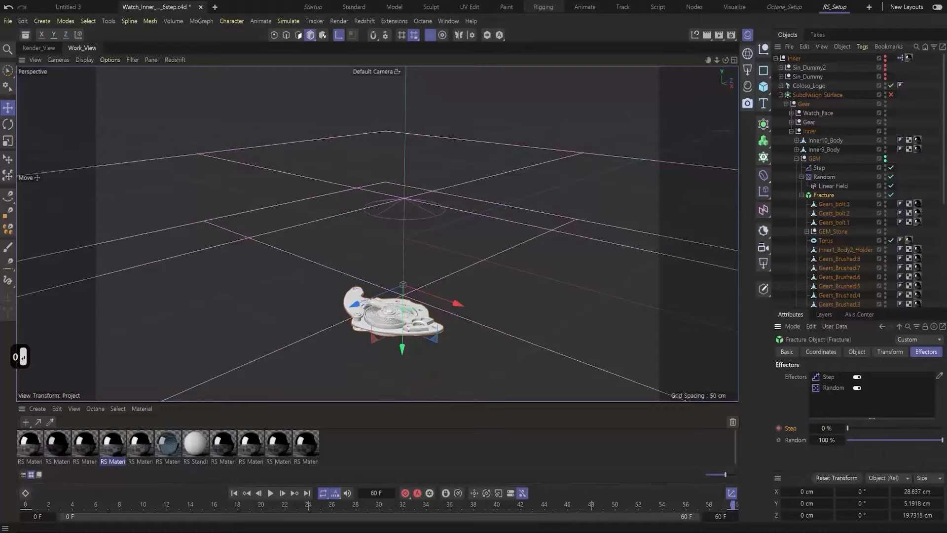
Open the F-curve of the Step strength and add a key of 10.4% at frame 40.
right_click(789, 429)
mouse_move(834, 335)
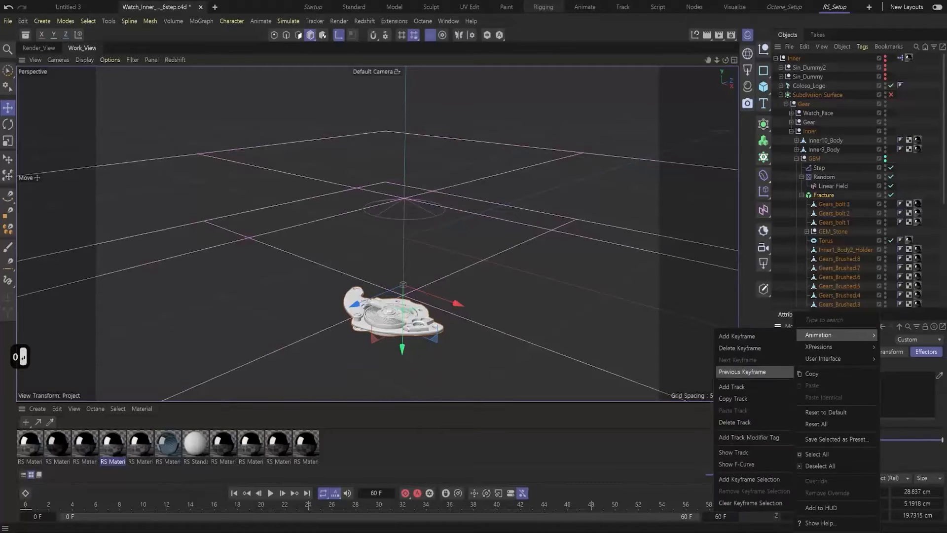
click(737, 464)
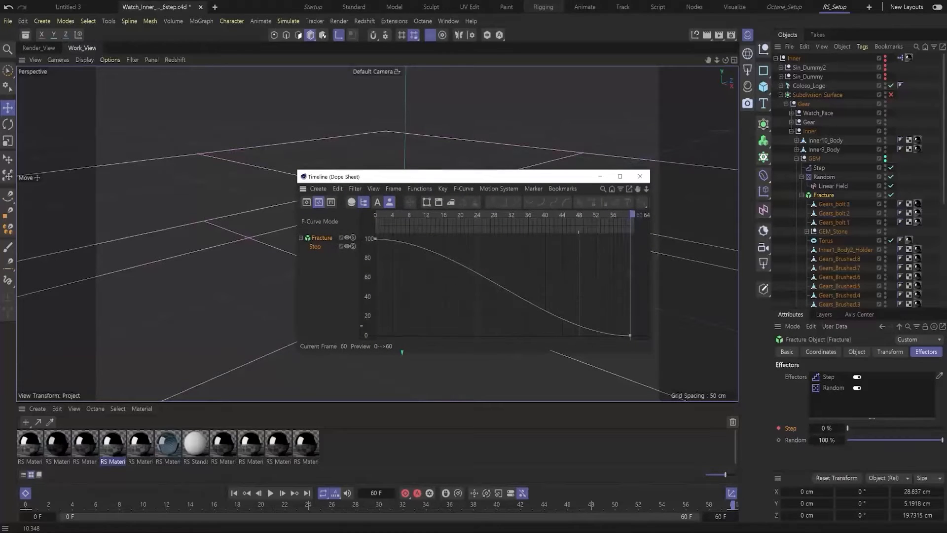
ctrl+click(579, 325)
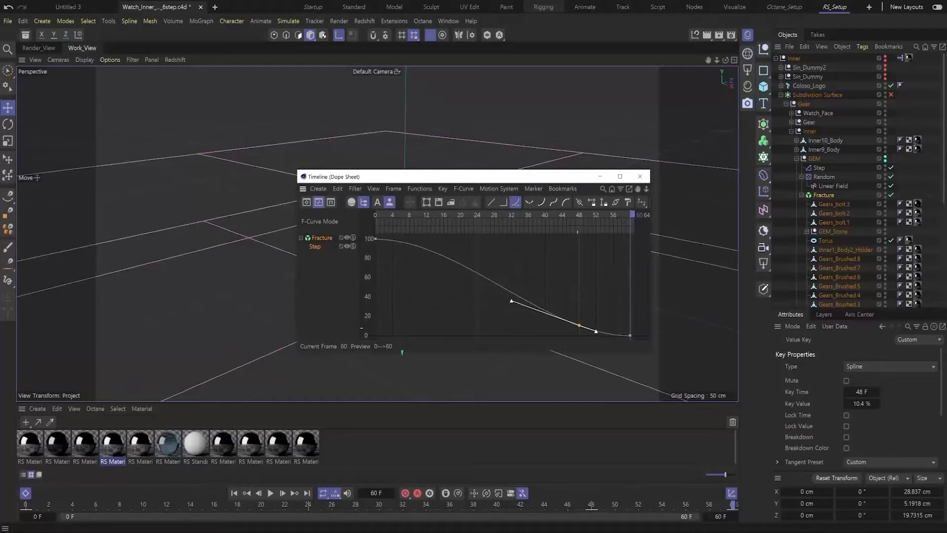
drag(579, 325, 546, 325)
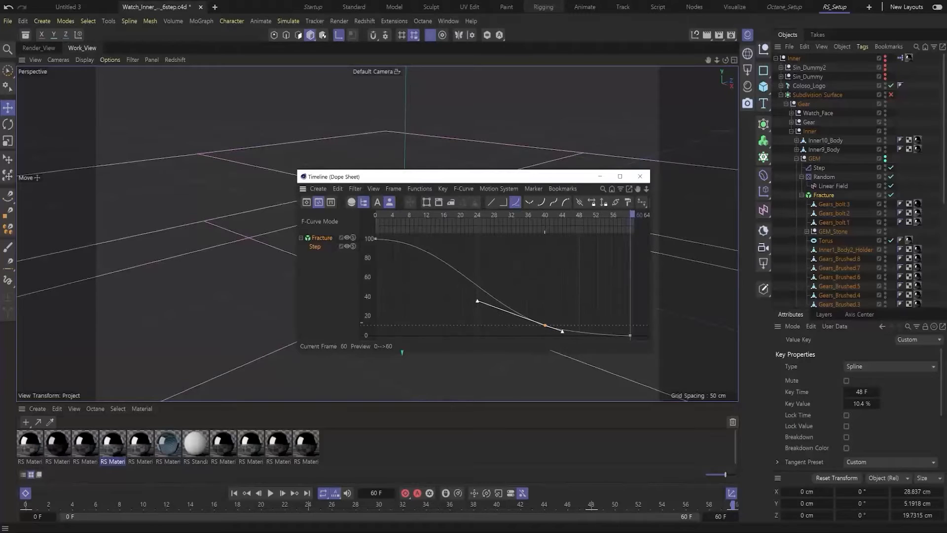
Extend the flat tangent of the Step curve's last key back to about frame 48 and close the timeline window.
click(630, 335)
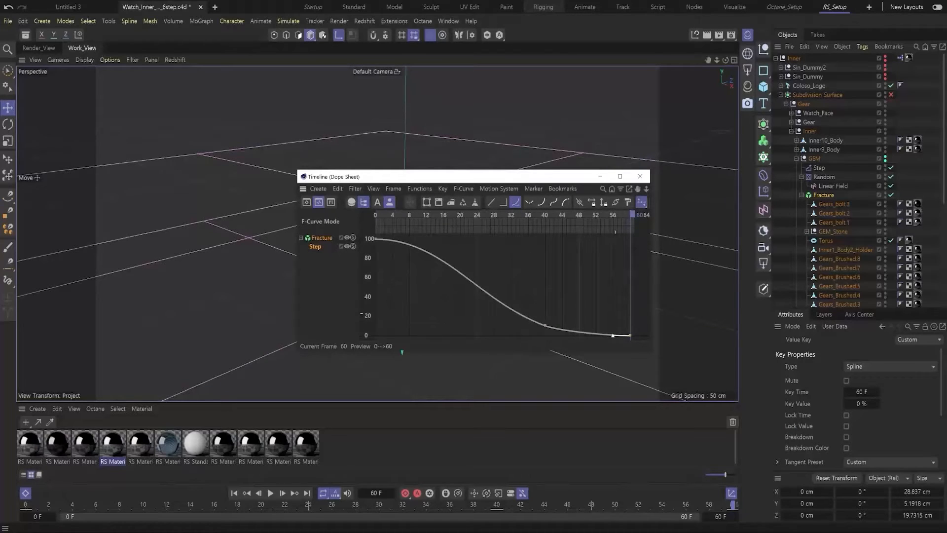
drag(612, 335, 576, 336)
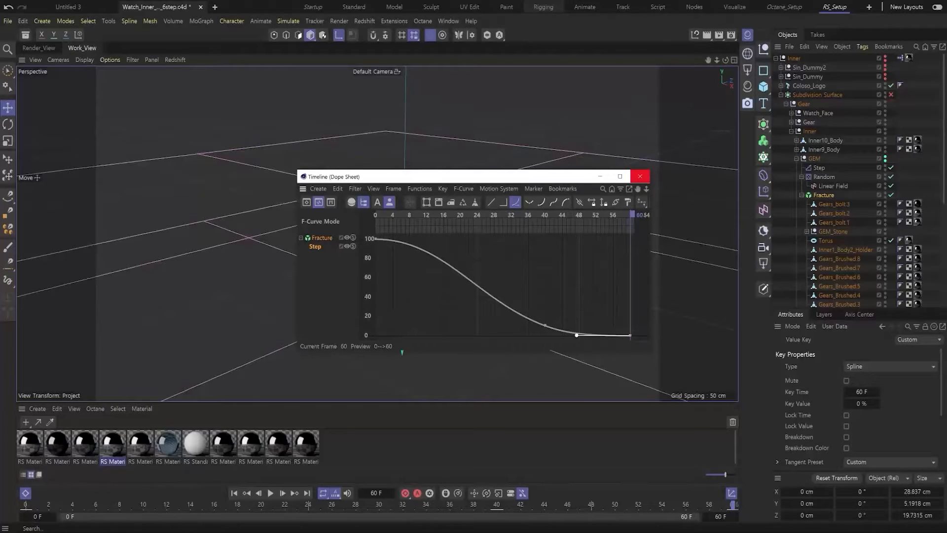
click(640, 176)
Play the animation from frame 0 several times and scrub to frame 18 to examine how the watch parts reassemble.
click(234, 493)
click(271, 493)
alt+middle_drag(398, 306, 402, 236)
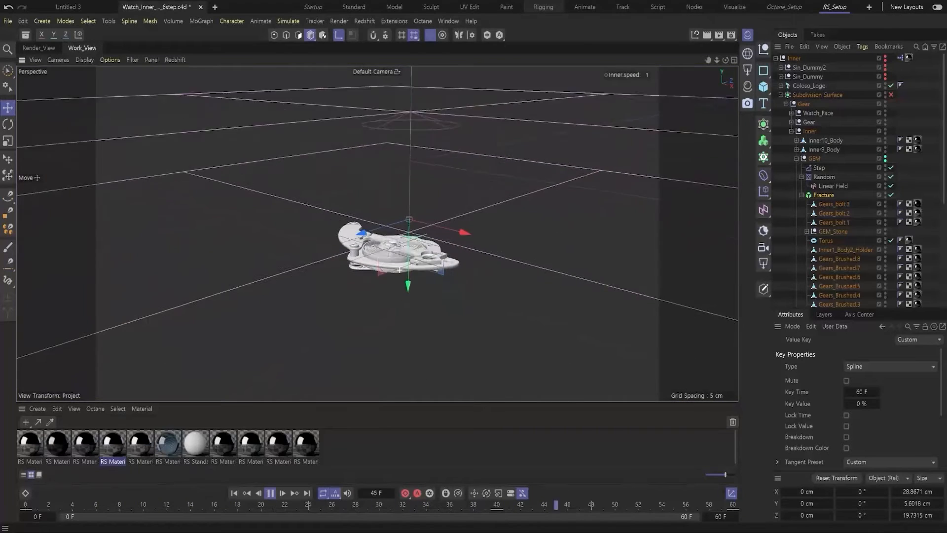
scroll(400, 240, up, 5)
alt+drag(401, 241, 403, 287)
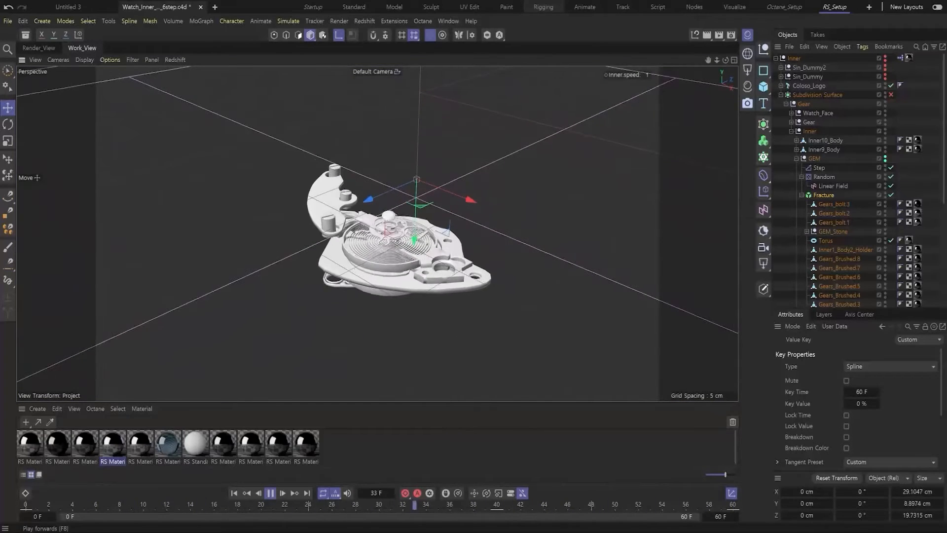
click(271, 493)
click(235, 493)
click(271, 493)
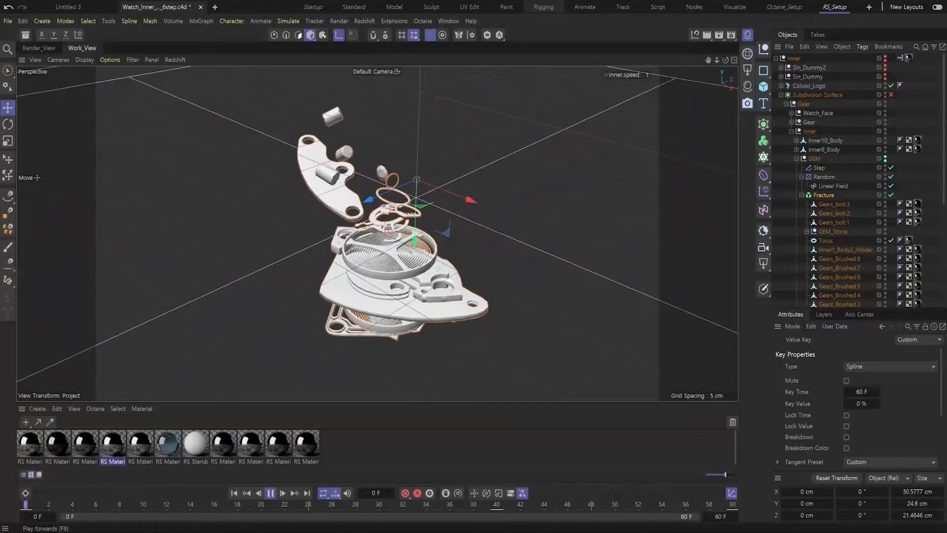
click(270, 492)
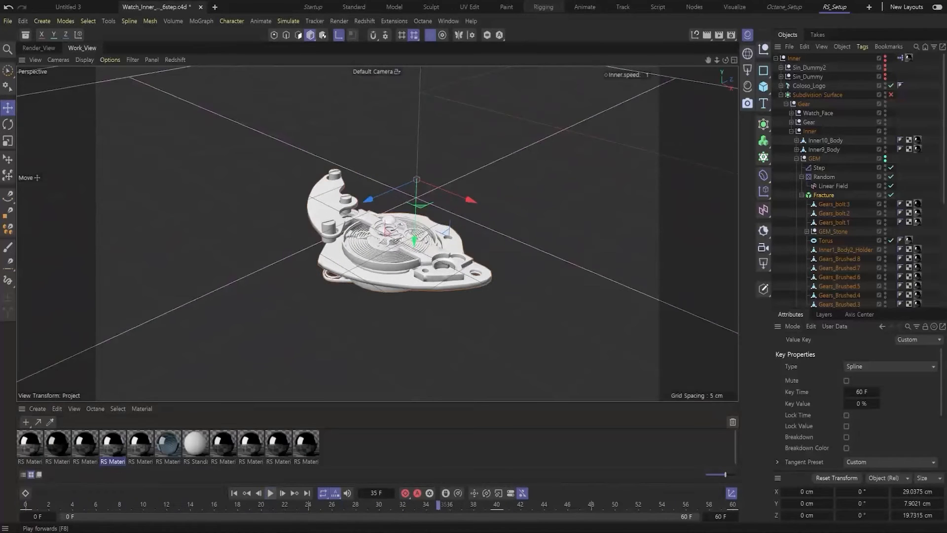
click(234, 493)
click(270, 493)
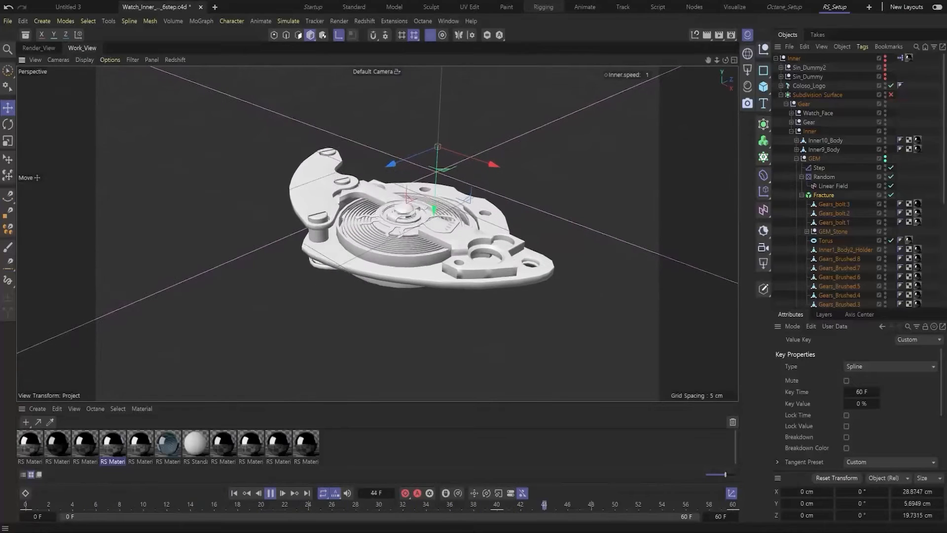
click(271, 493)
alt+middle_drag(375, 266, 392, 311)
drag(97, 505, 238, 504)
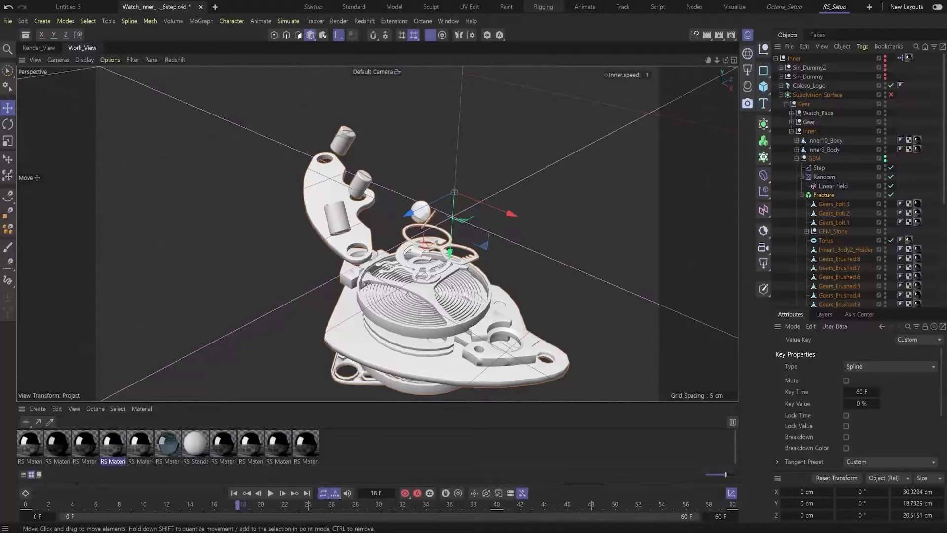
Paint a MoGraph Selection on the Fracture object's central clones just above the large plate, with the animation at frame 0.
click(824, 196)
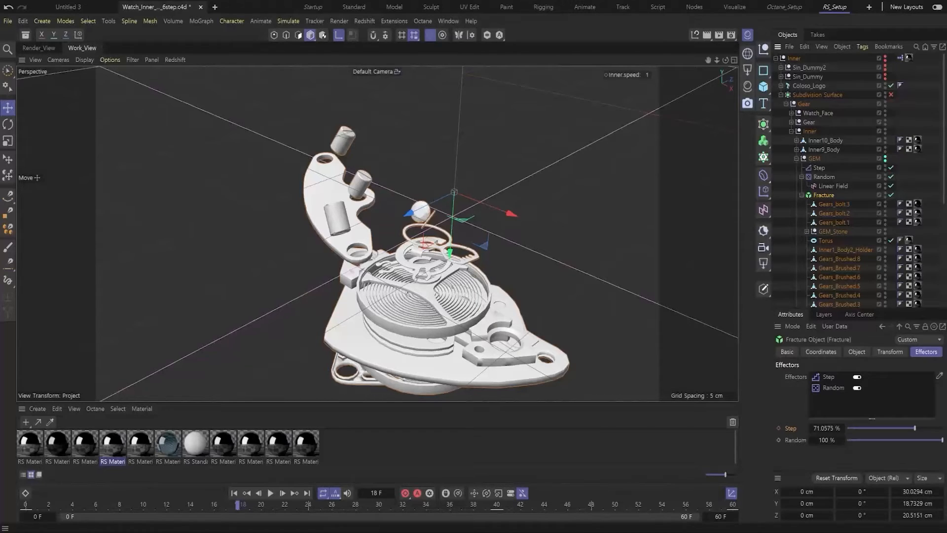
click(201, 21)
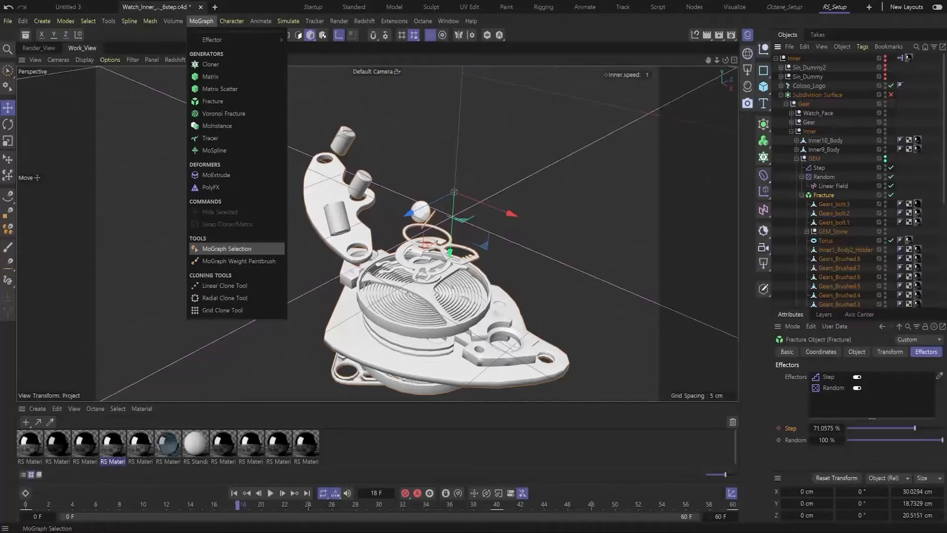
click(217, 248)
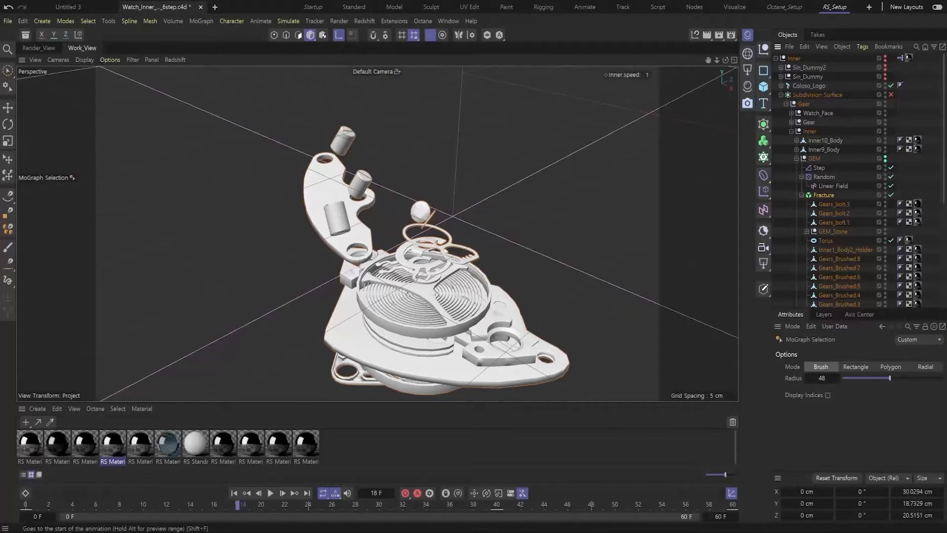
click(234, 493)
alt+middle_drag(395, 315, 368, 204)
alt+drag(368, 205, 371, 165)
alt+middle_drag(345, 235, 364, 254)
alt+drag(364, 254, 362, 233)
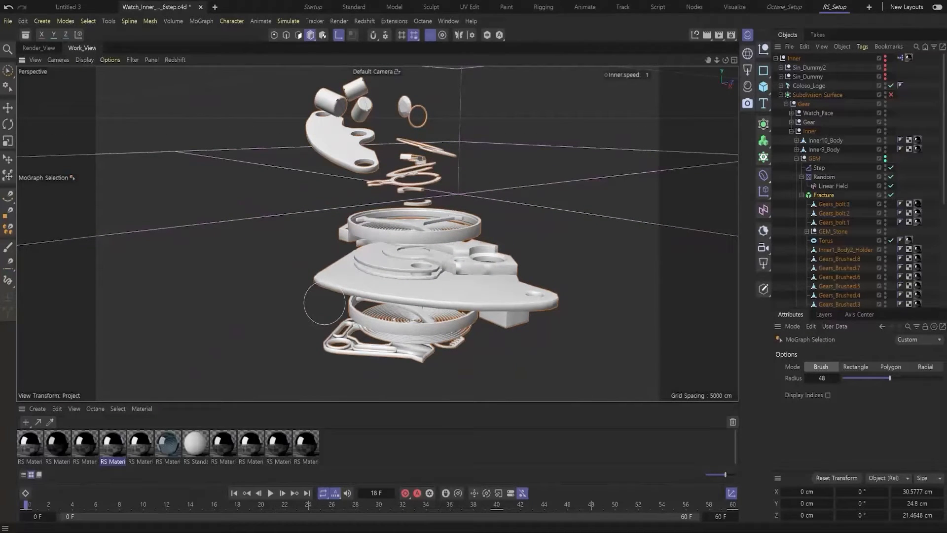
click(313, 285)
alt+drag(325, 328, 397, 279)
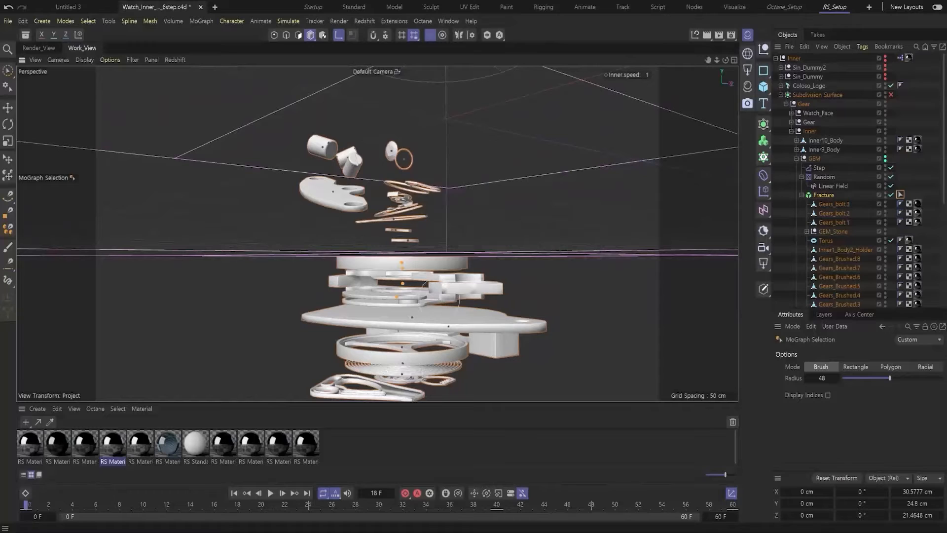
Invert the Fracture's MoGraph Selection and assign it as the Step effector's Selection.
click(900, 195)
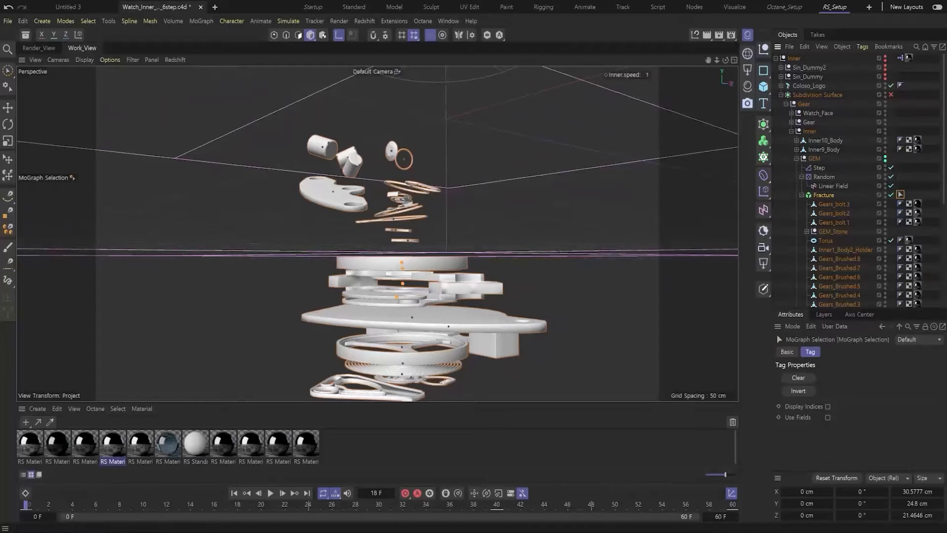
click(798, 391)
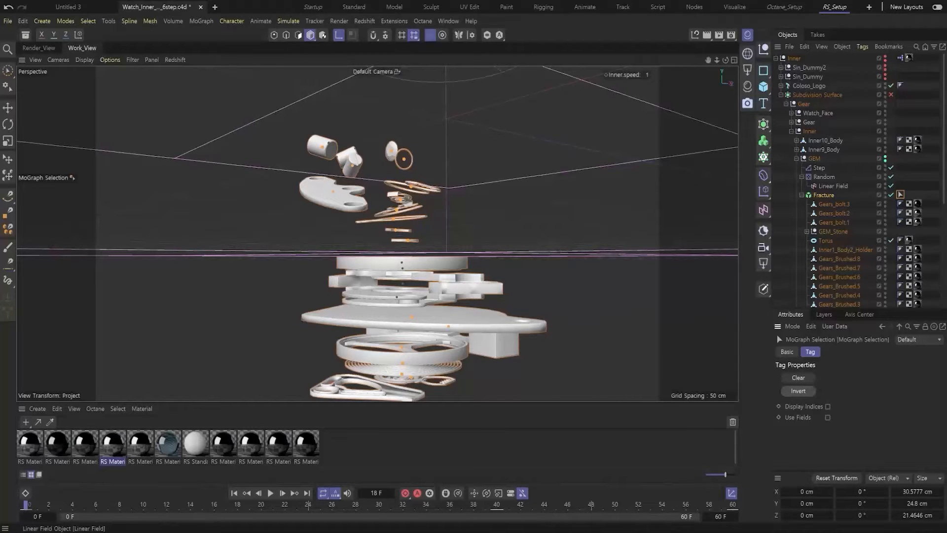
click(819, 168)
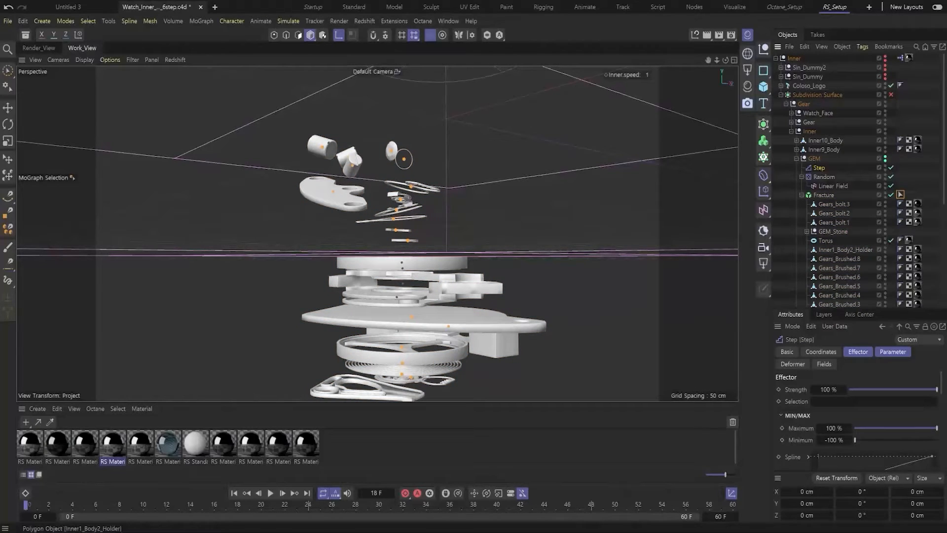
drag(900, 195, 839, 401)
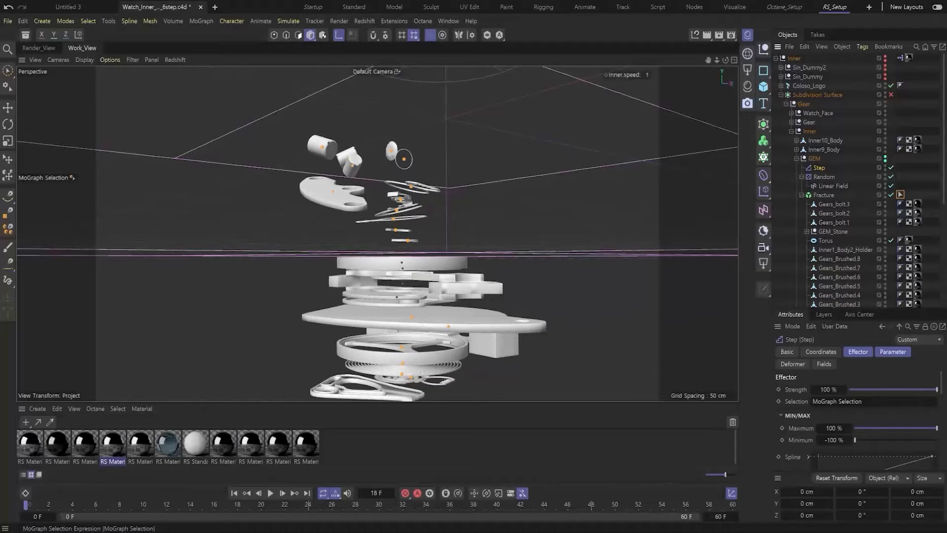
Play the animation and return to frame 0 to examine how the Step selection affects the separated parts from several angles.
alt+drag(428, 241, 413, 271)
alt+right_drag(422, 239, 452, 239)
alt+drag(377, 235, 387, 245)
scroll(451, 232, down, 3)
alt+drag(451, 217, 427, 259)
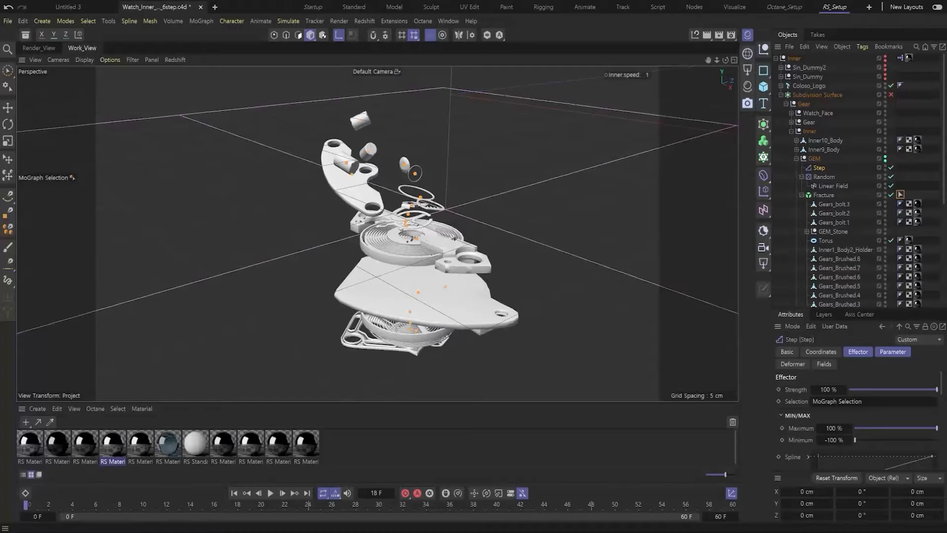
click(271, 493)
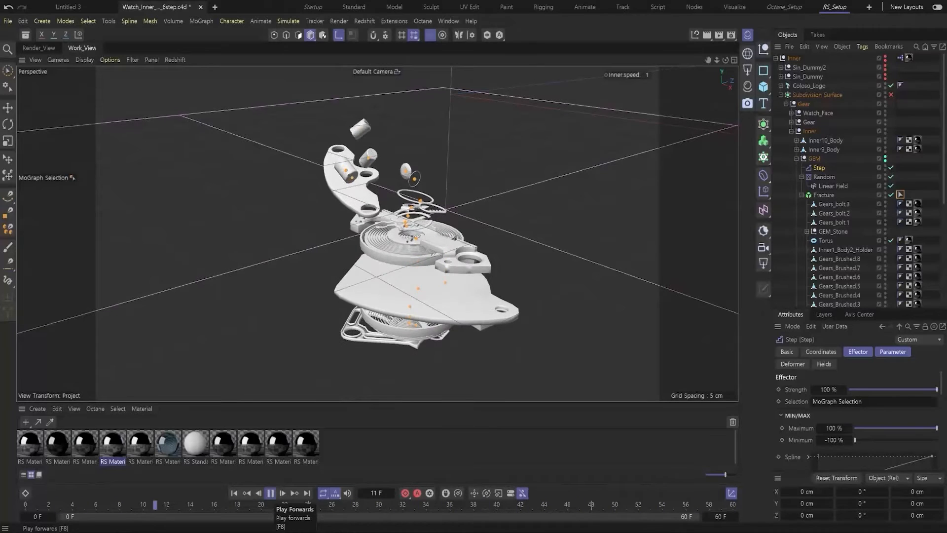
click(271, 493)
click(234, 493)
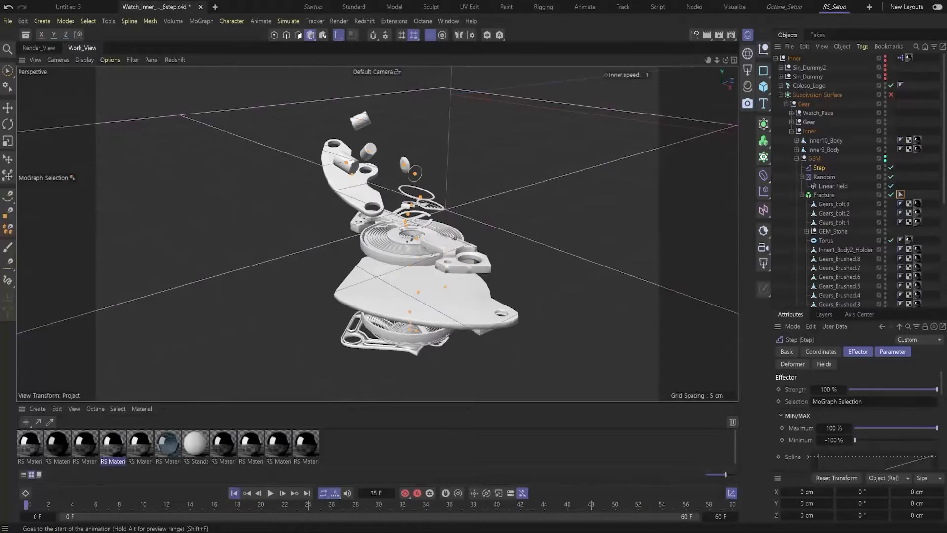
alt+middle_drag(420, 276, 415, 301)
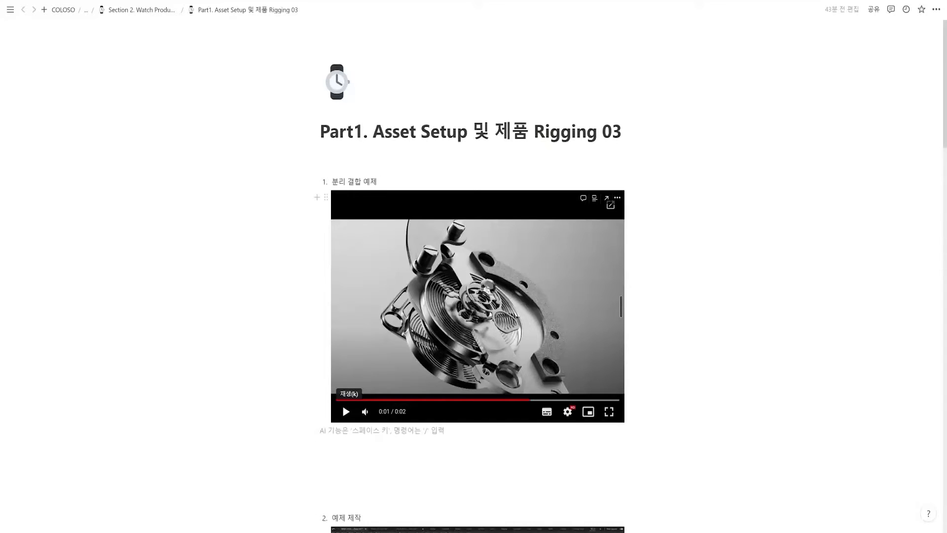
Switch to the course notes page and replay the separation and assembly reference video, pausing to study how the watch parts move.
click(346, 412)
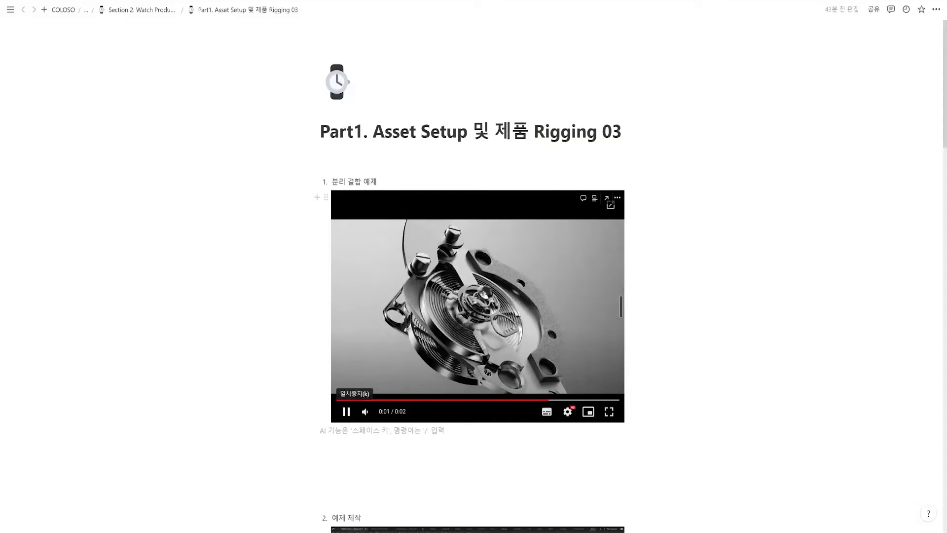
click(347, 411)
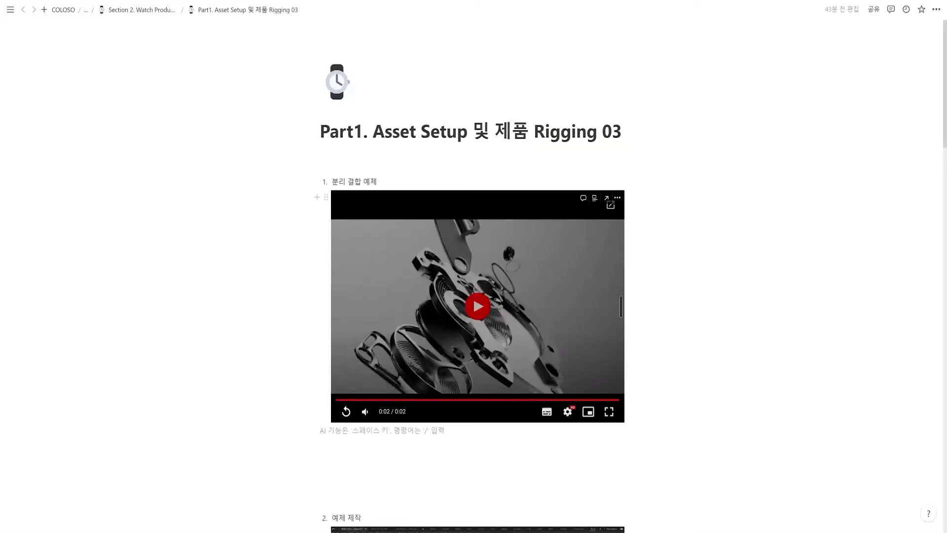
click(346, 411)
click(347, 412)
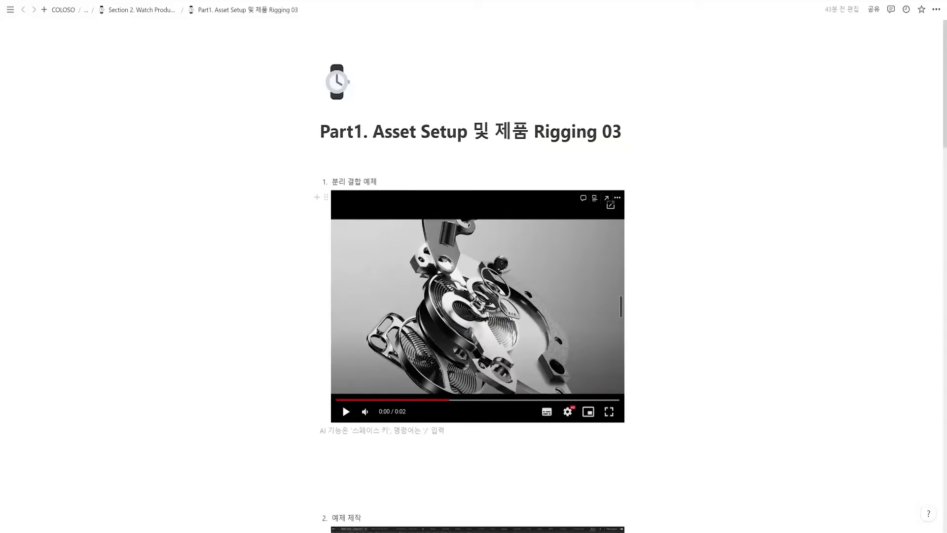
click(346, 411)
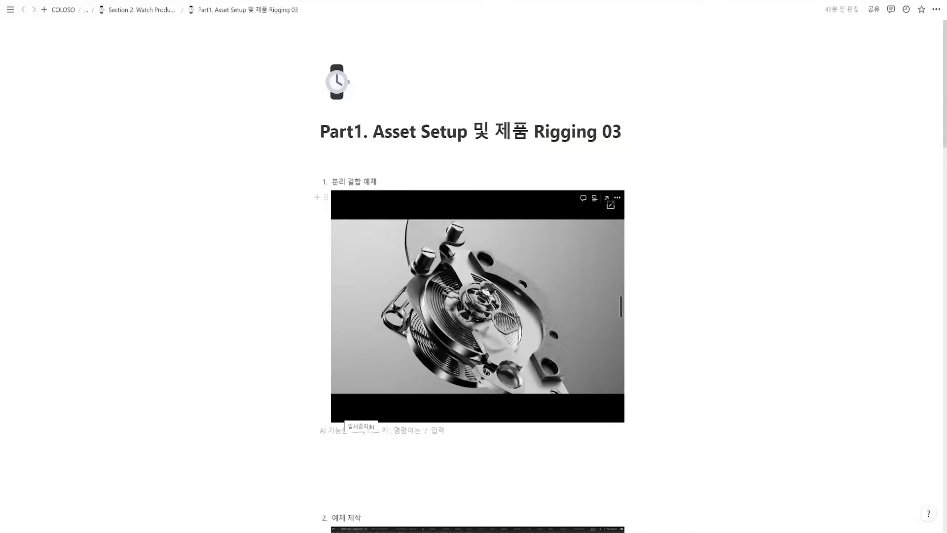
click(346, 411)
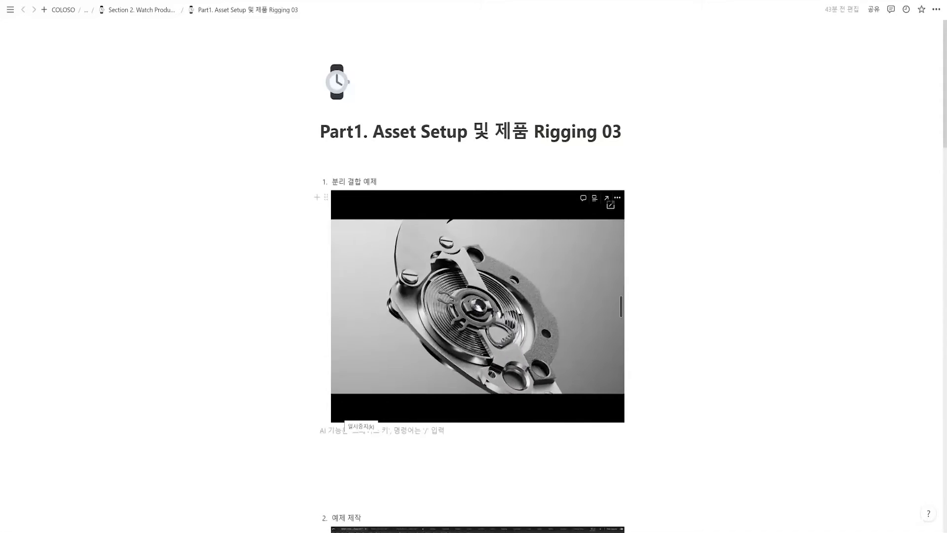
click(346, 412)
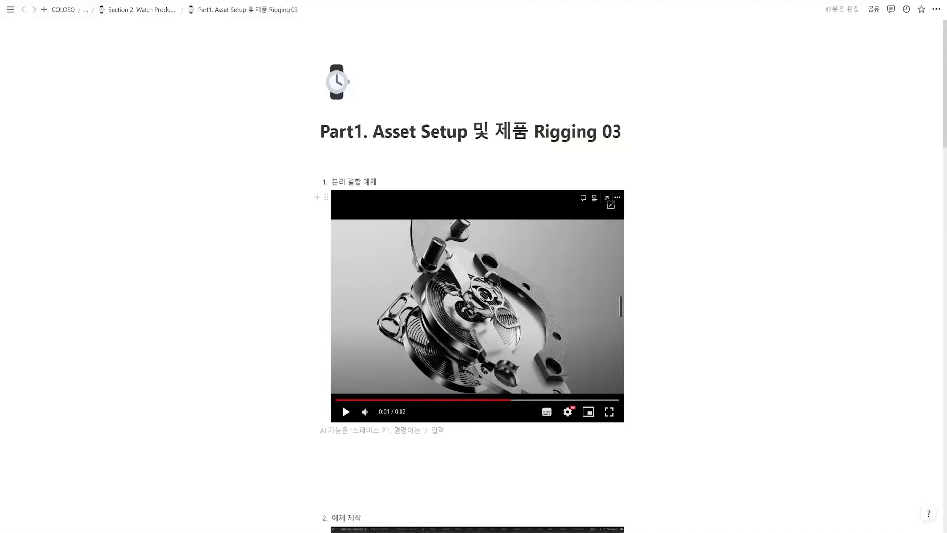
click(346, 412)
click(347, 412)
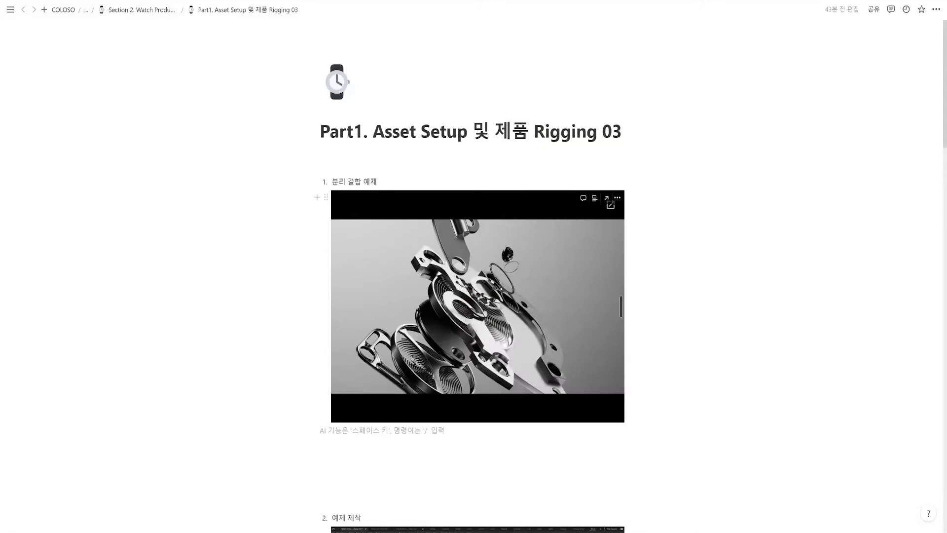
key(space)
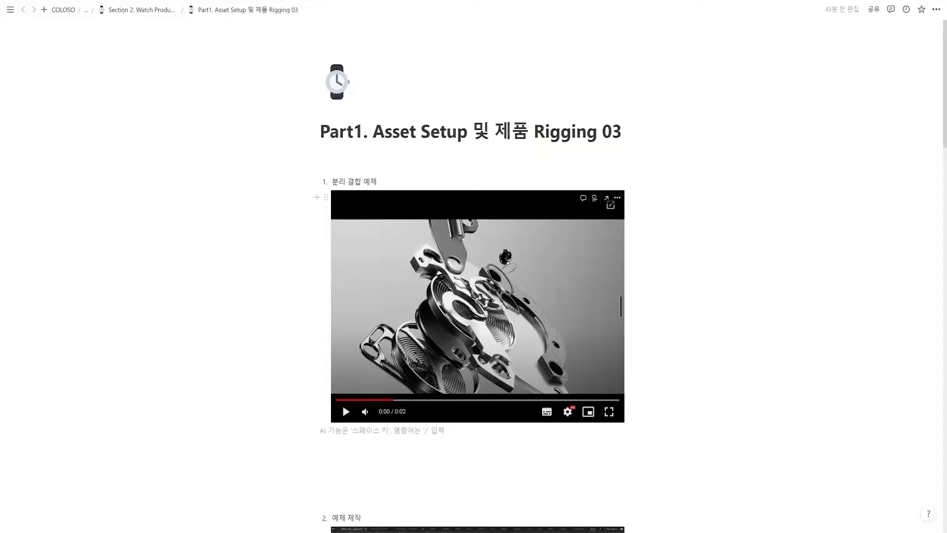
click(347, 411)
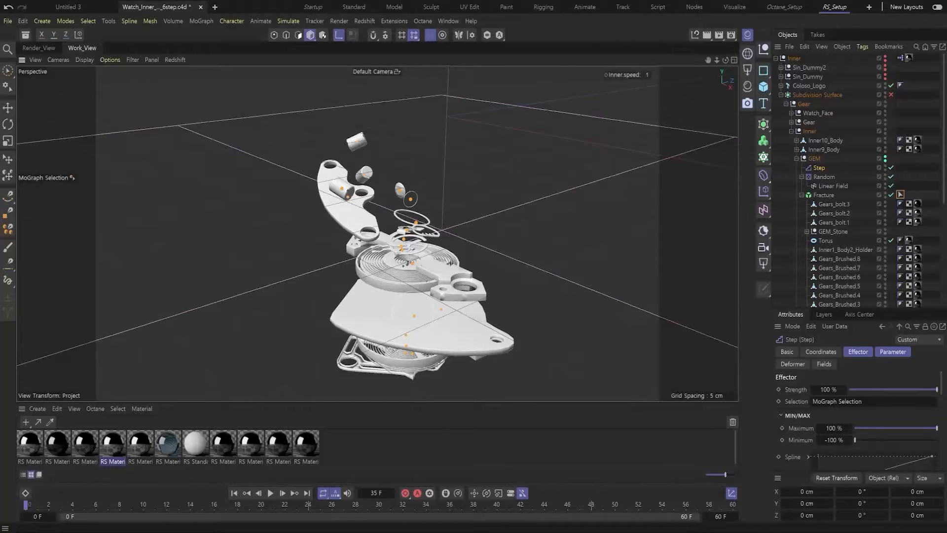
Switch back to Cinema 4D and go through the Fracture's children from Gears_Brushed.7 to Inner1_Body3 to check their axes.
alt+middle_drag(414, 247, 421, 261)
scroll(838, 231, down, 4)
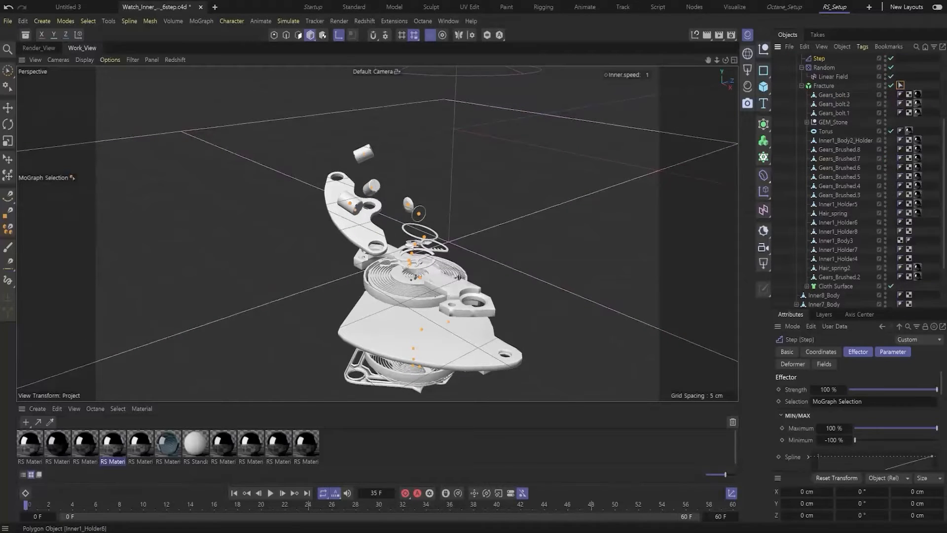
click(839, 149)
click(839, 177)
scroll(418, 271, up, 4)
key(e)
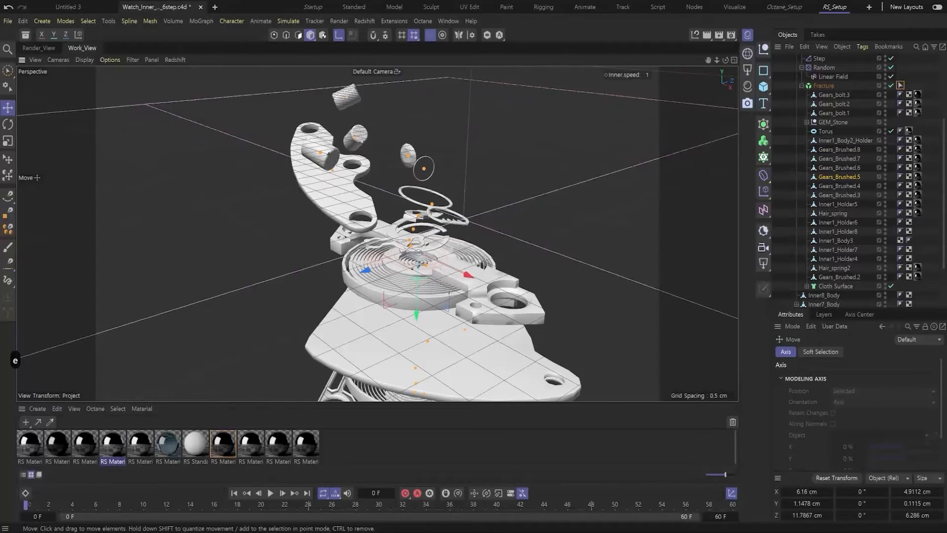
alt+middle_drag(415, 317, 390, 292)
alt+drag(391, 292, 388, 300)
click(840, 186)
click(839, 195)
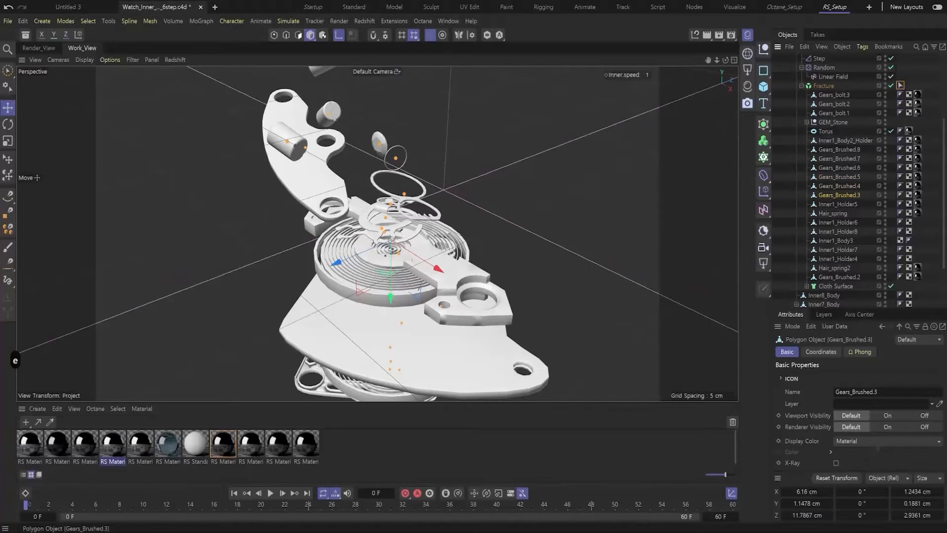
click(837, 204)
click(838, 222)
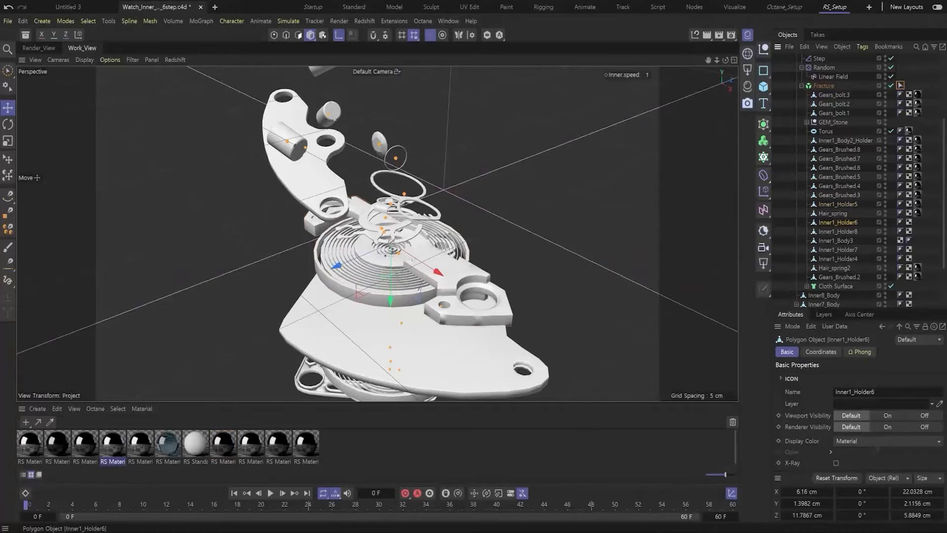
click(838, 232)
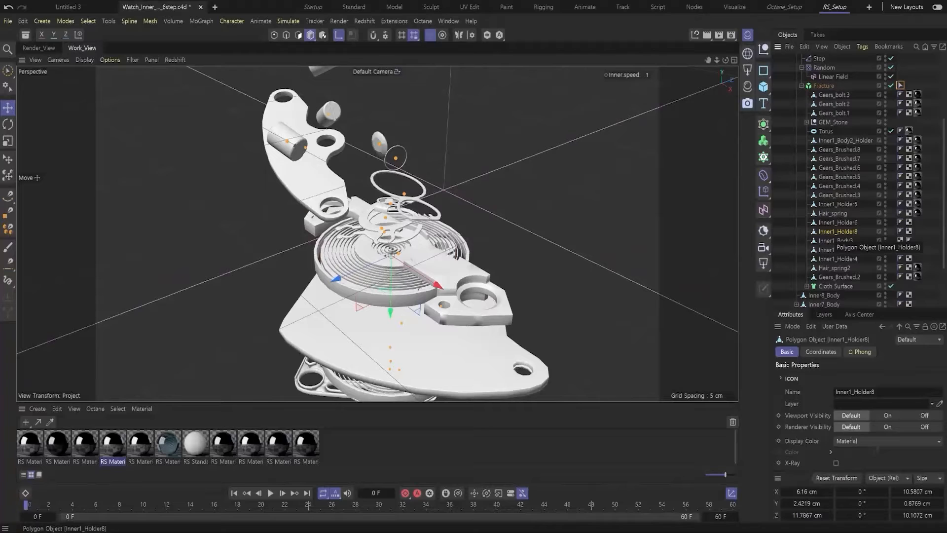
click(836, 240)
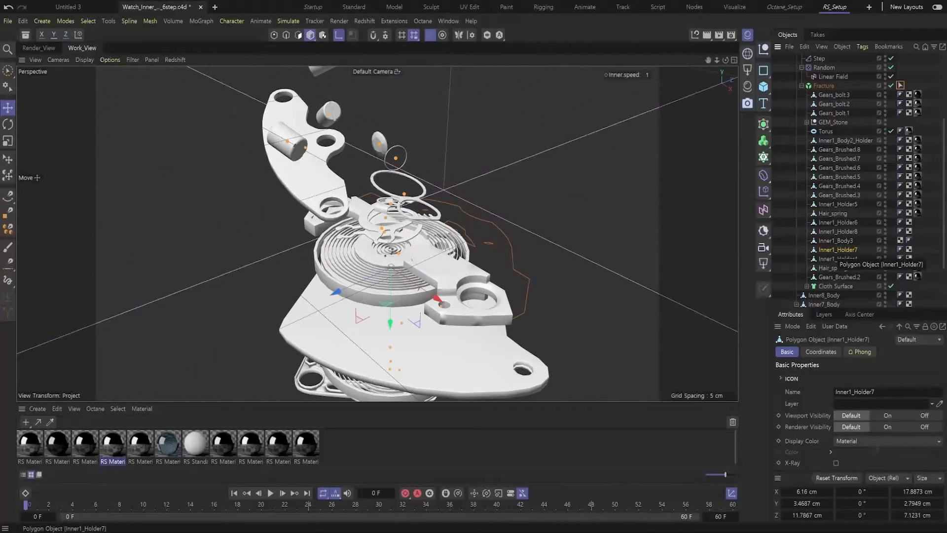
Rotate the axis of Inner1_Holder7 to a 90° pitch without turning its geometry.
click(838, 250)
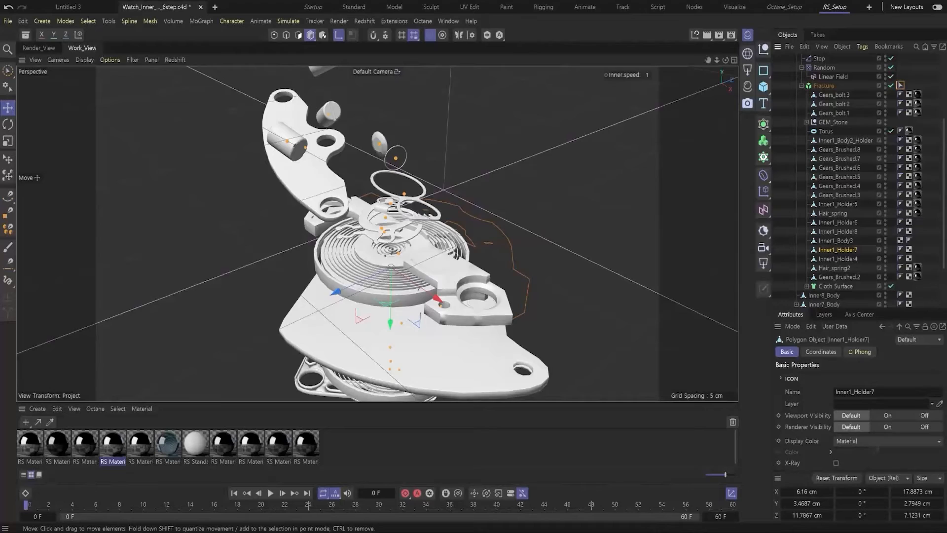
alt+drag(395, 261, 394, 212)
alt+middle_drag(394, 213, 386, 235)
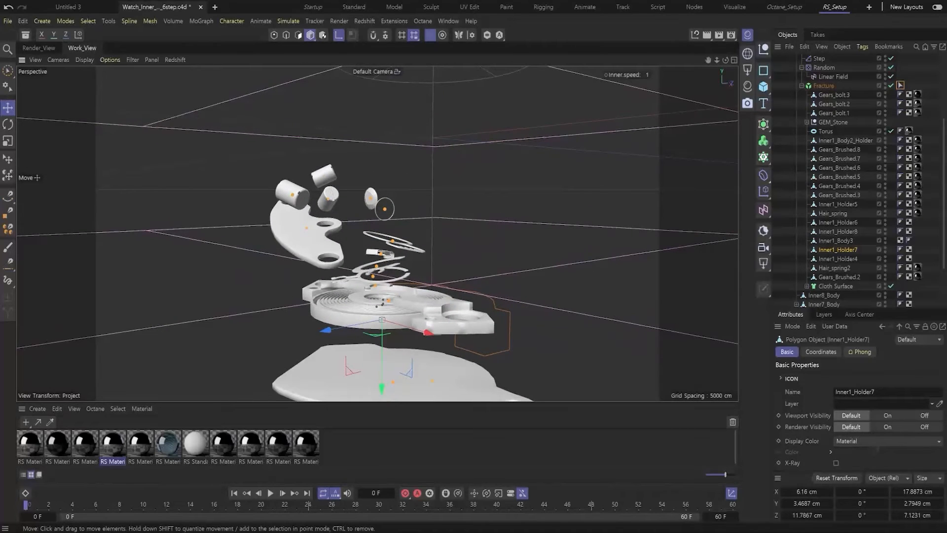
key(r)
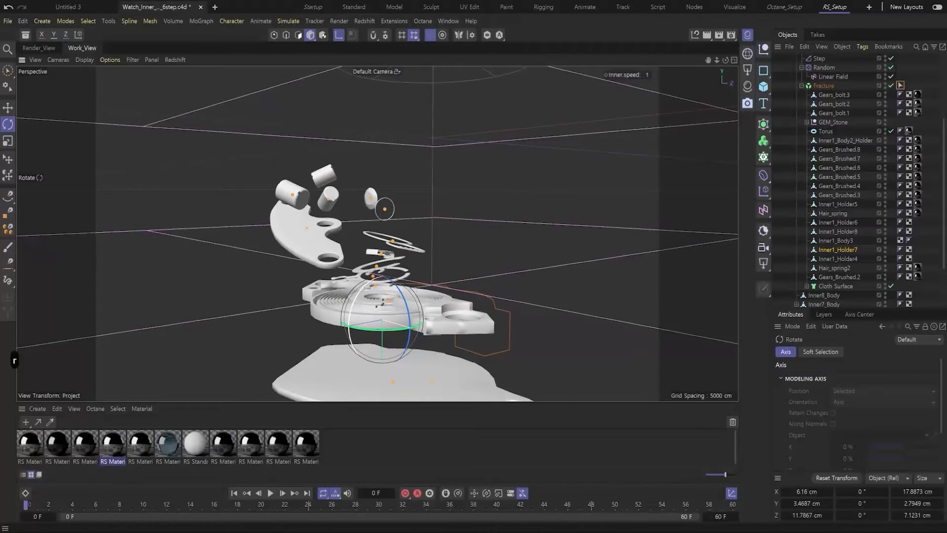
drag(350, 316, 370, 349)
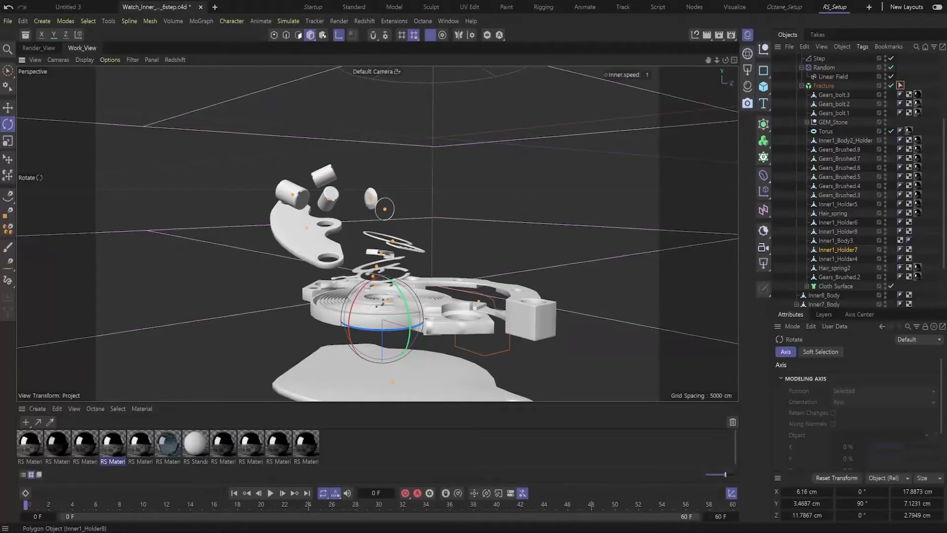
Rotate the axis of Inner1_Body3 to a 90° pitch without turning its geometry.
ctrl+click(838, 258)
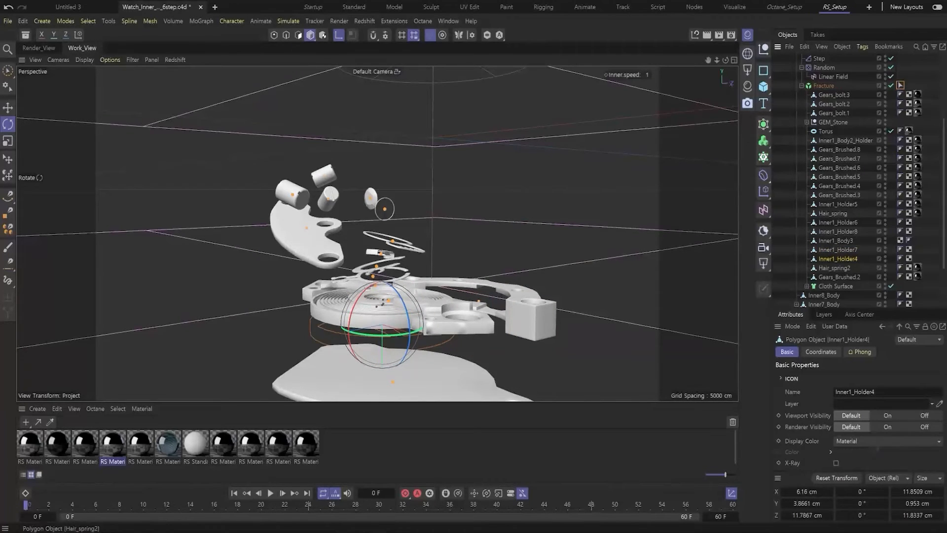
click(838, 249)
click(836, 241)
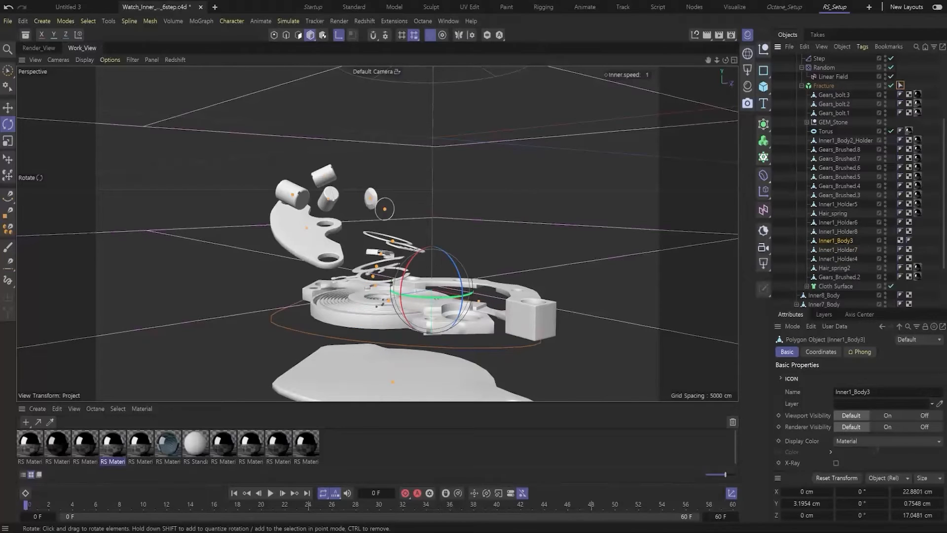
drag(402, 296, 408, 249)
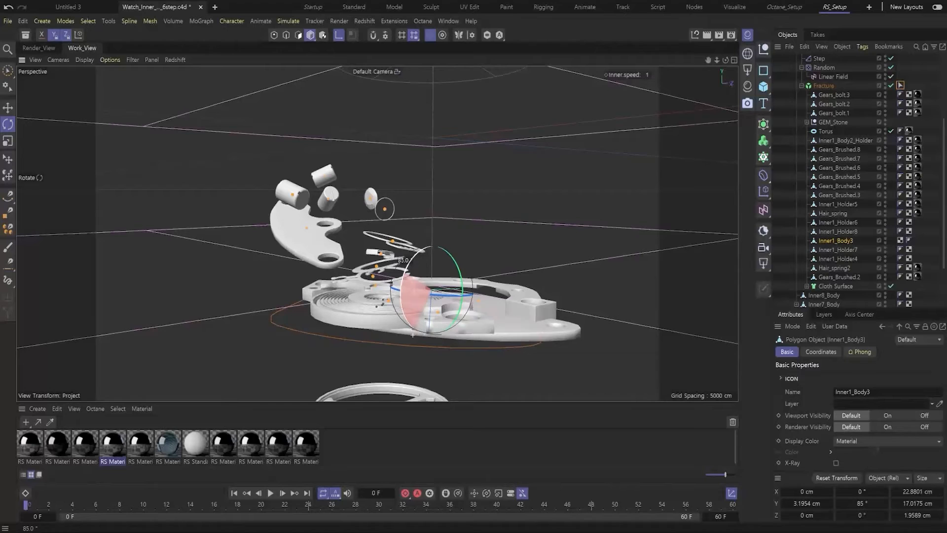
drag(413, 335, 417, 337)
alt+drag(362, 195, 380, 222)
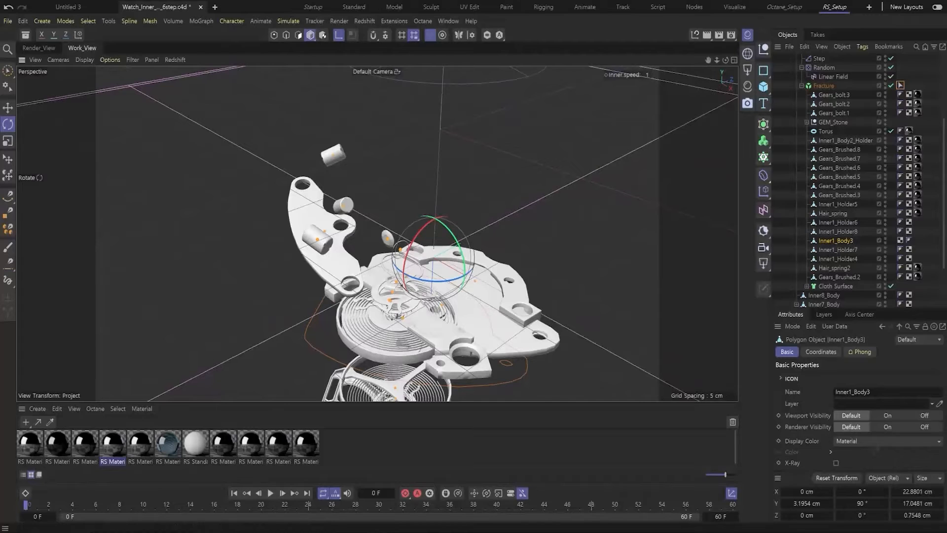
Play the animation to check the reoriented part's separation, turn off axis editing and return to frame 0.
click(270, 493)
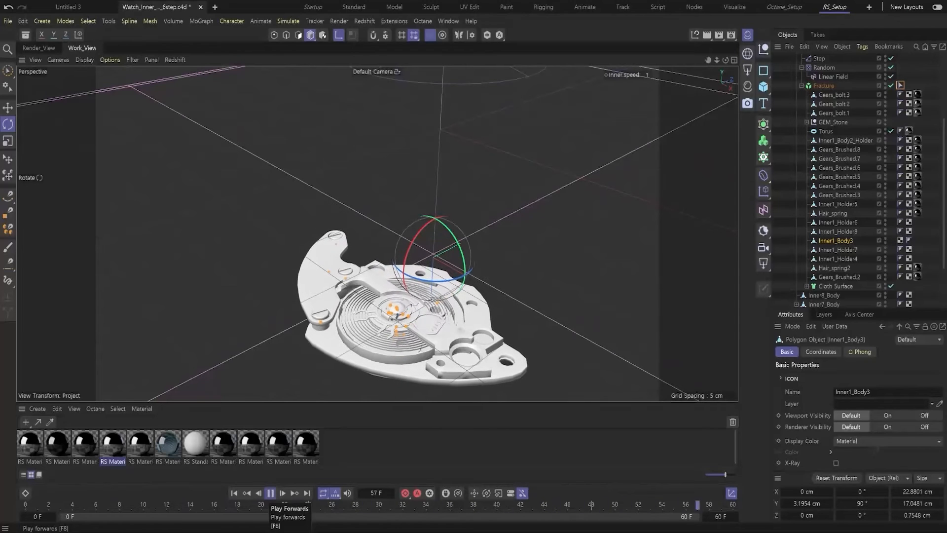
click(270, 492)
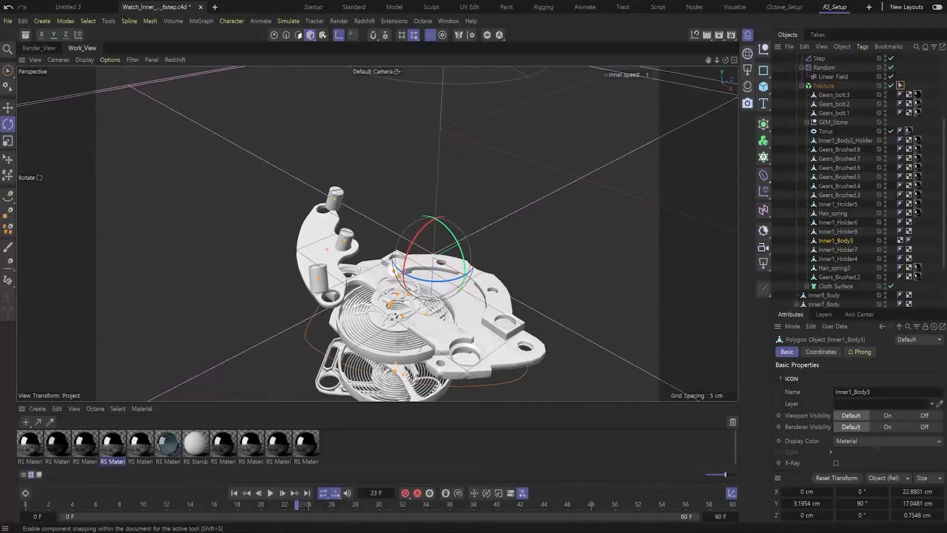
click(338, 35)
alt+middle_drag(407, 254, 375, 253)
alt+drag(374, 253, 375, 233)
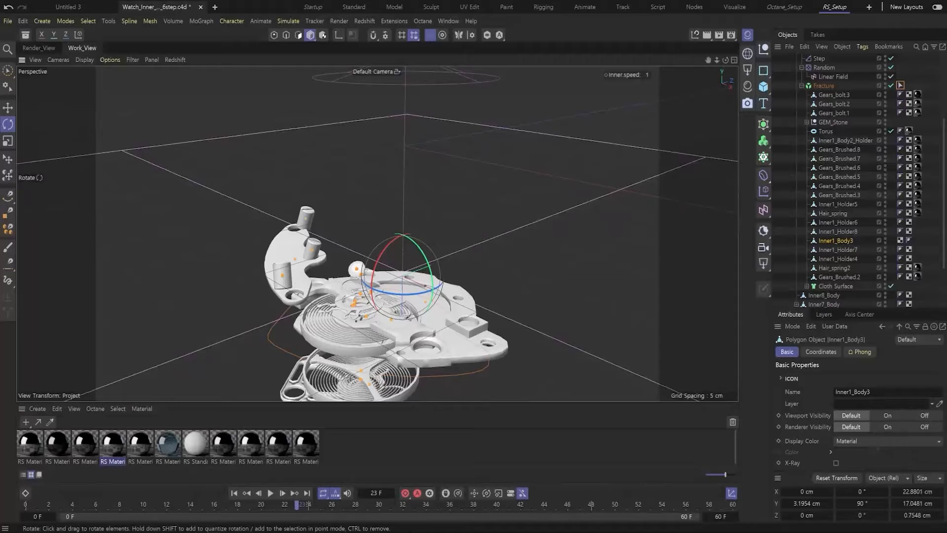
alt+middle_drag(368, 233, 376, 232)
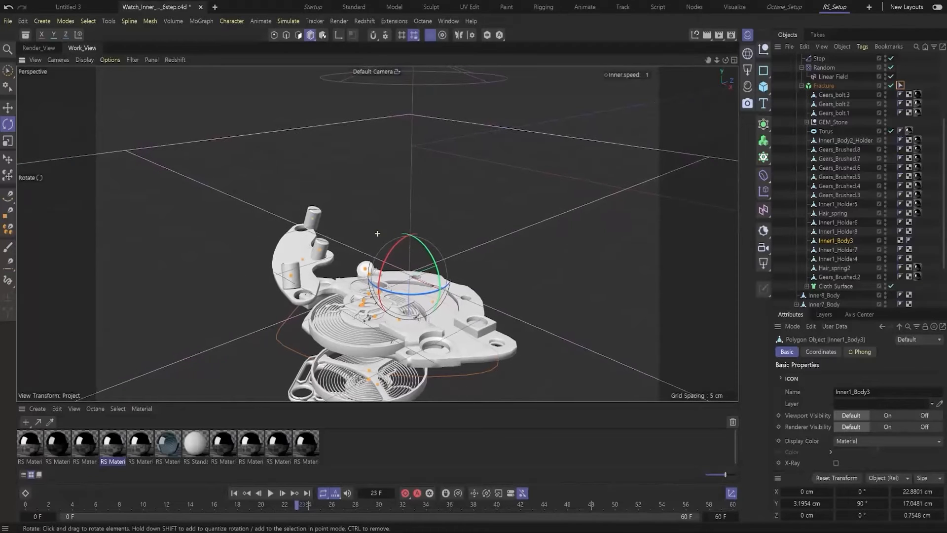
click(234, 493)
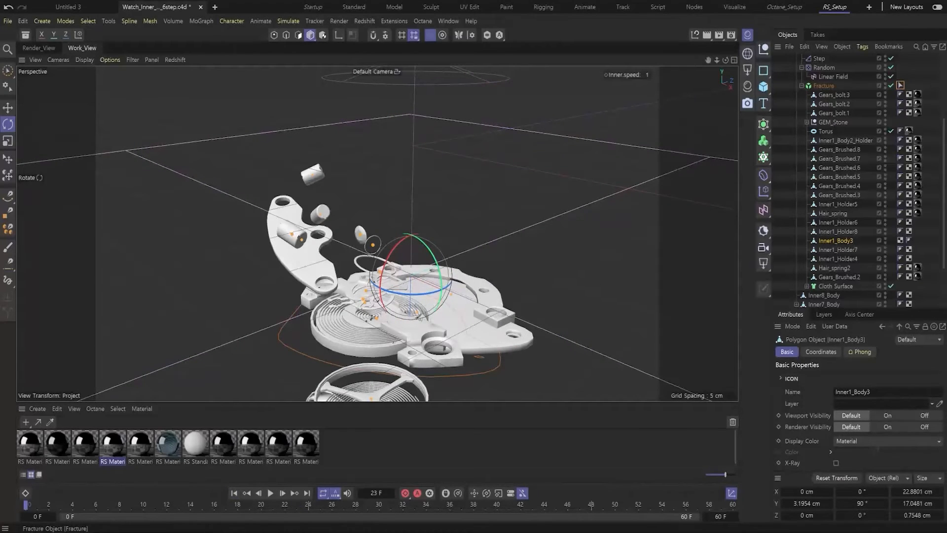
Add a Plain effector to the Fracture and set its Y position offset to 0 cm.
click(824, 85)
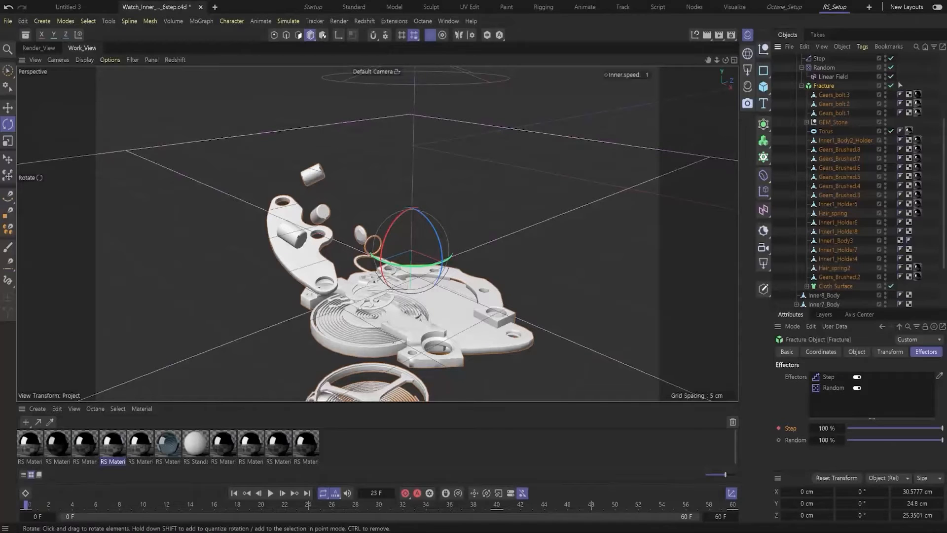
click(201, 20)
mouse_move(231, 40)
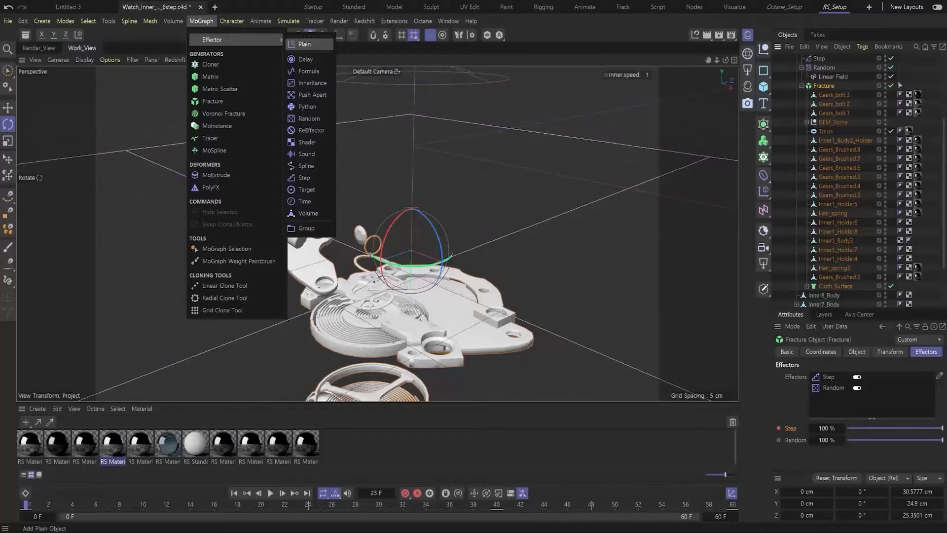
click(305, 44)
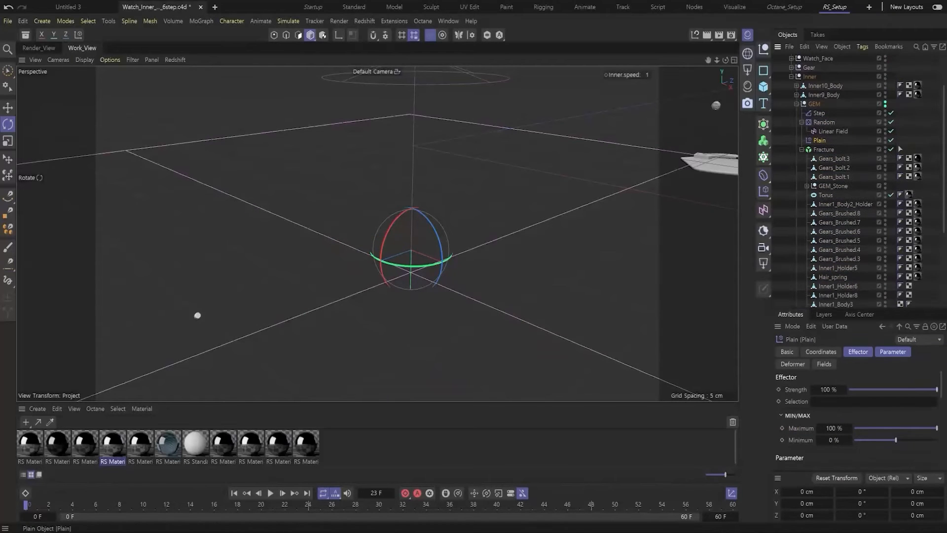
click(893, 352)
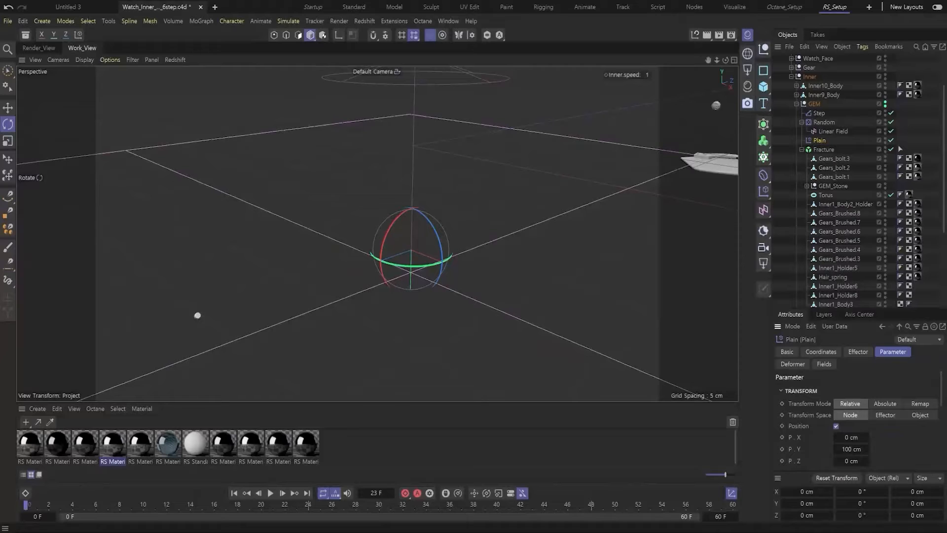
scroll(858, 424, down, 3)
click(853, 395)
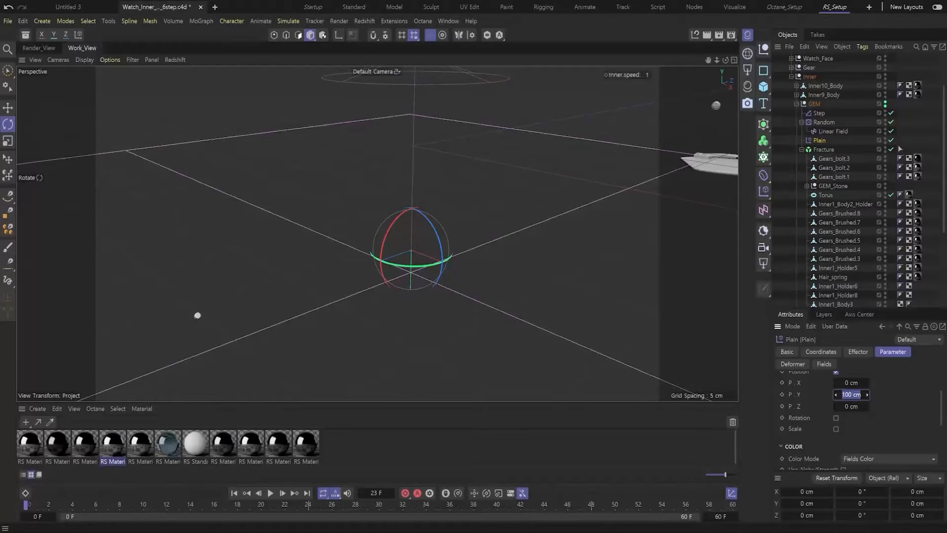
text(0)
key(Return)
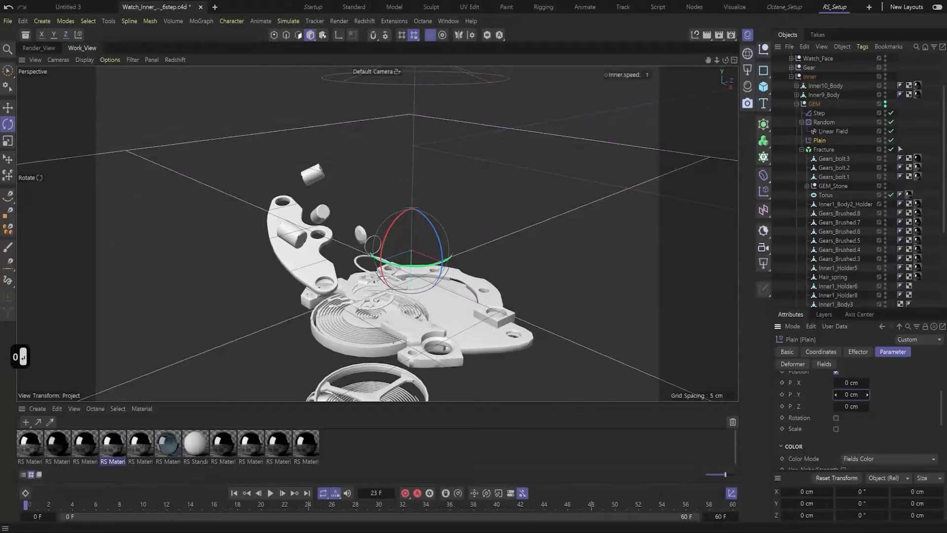
Create a second MoGraph selection on the Fracture containing only the bolt nearest the lower end of the curved plate.
mouse_move(395, 276)
alt+mouse_down()
mouse_move(436, 308)
mouse_move(407, 281)
alt+mouse_up()
click(824, 150)
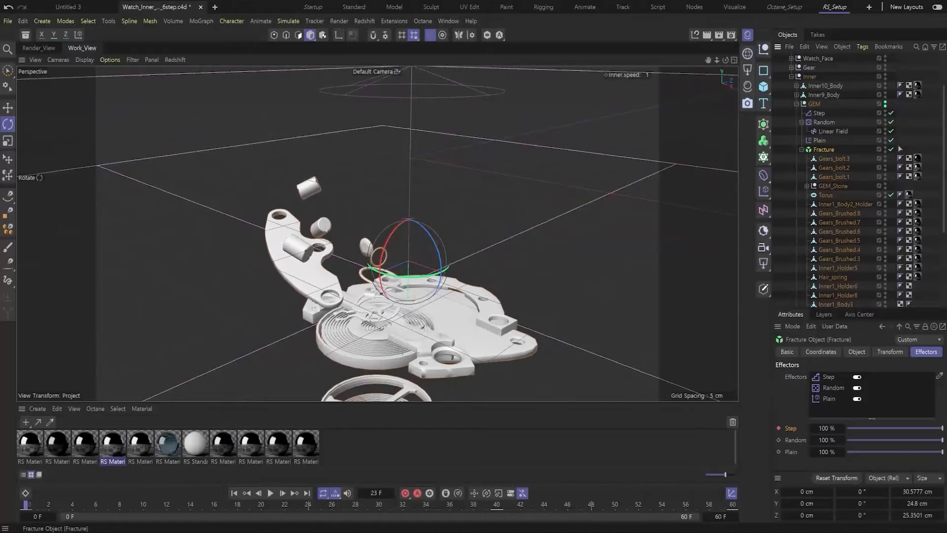
click(201, 21)
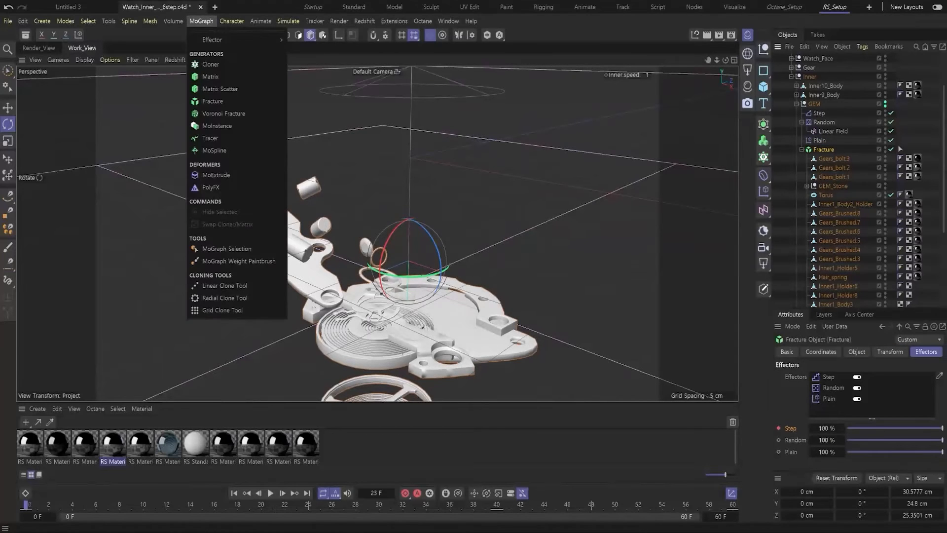
click(226, 249)
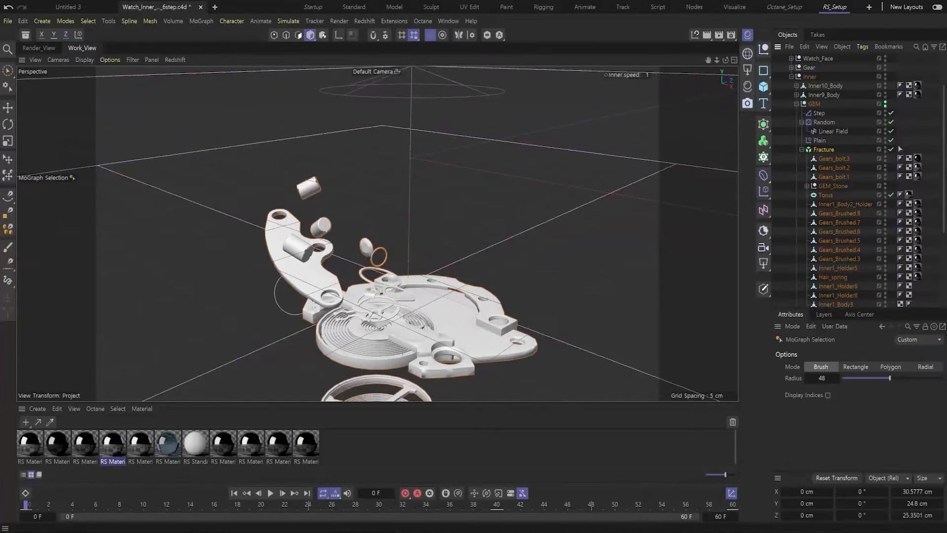
click(277, 277)
scroll(277, 277, up, 6)
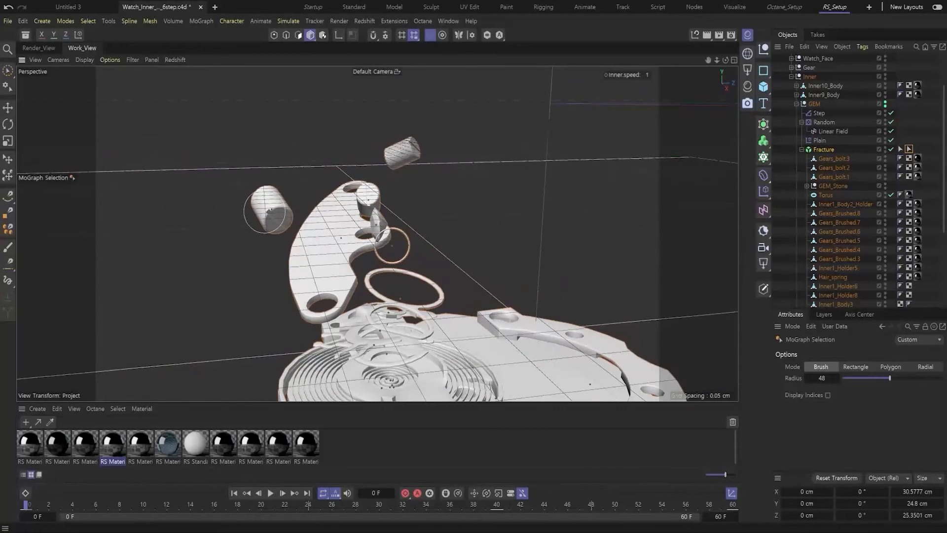
click(269, 211)
alt+drag(272, 212, 340, 229)
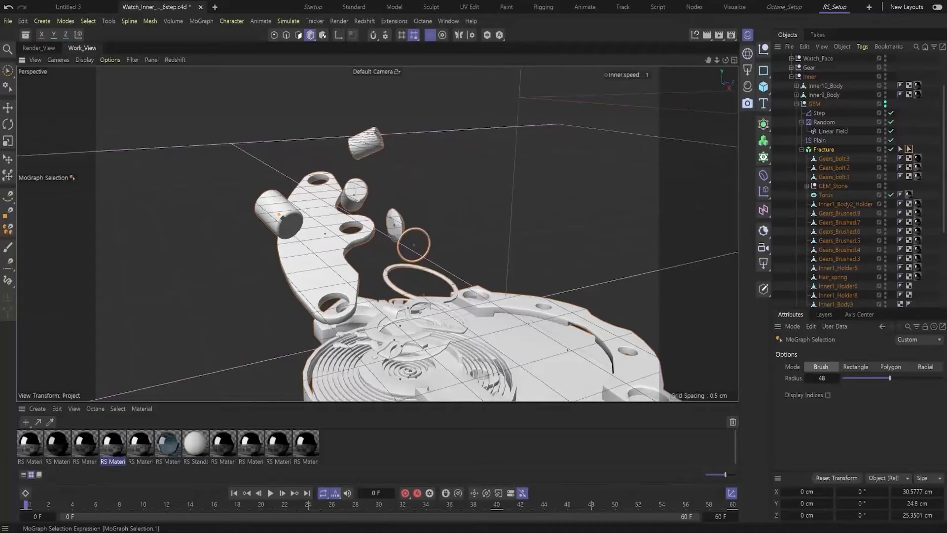
Place the Plain effector above the Step effector in the hierarchy and limit it to MoGraph Selection.1.
click(820, 140)
drag(819, 141, 819, 110)
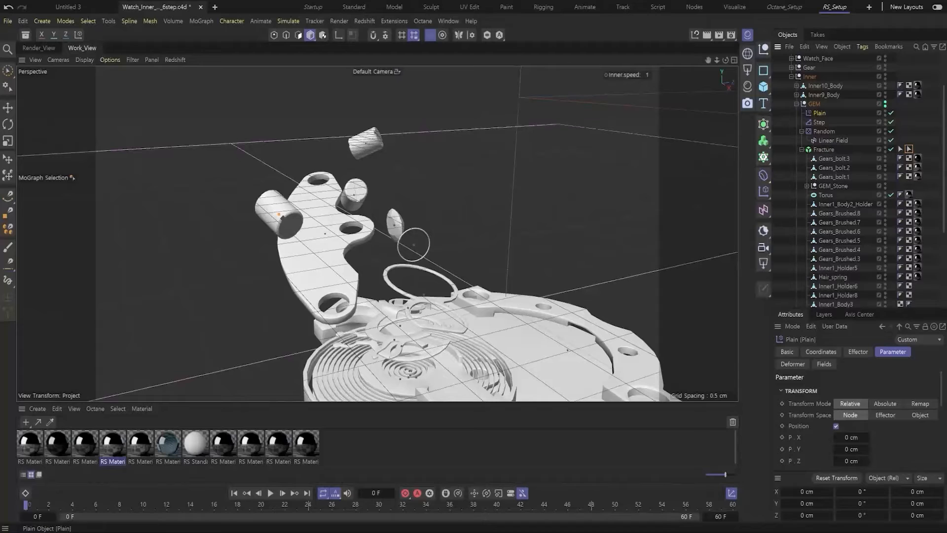
click(858, 352)
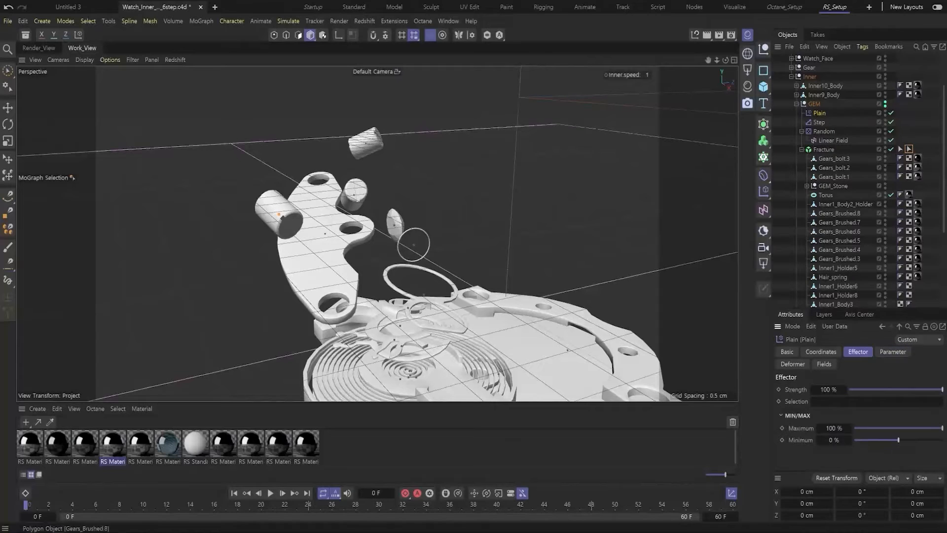
drag(909, 149, 858, 402)
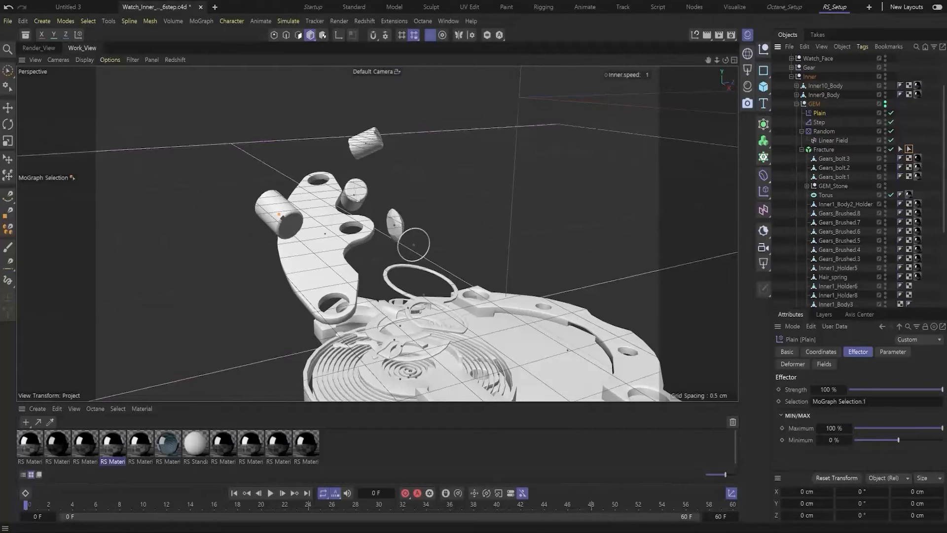
Go to frame 31 and set the Plain effector's X position offset to 0.2 cm.
key(e)
alt+drag(390, 276, 377, 239)
drag(26, 505, 391, 505)
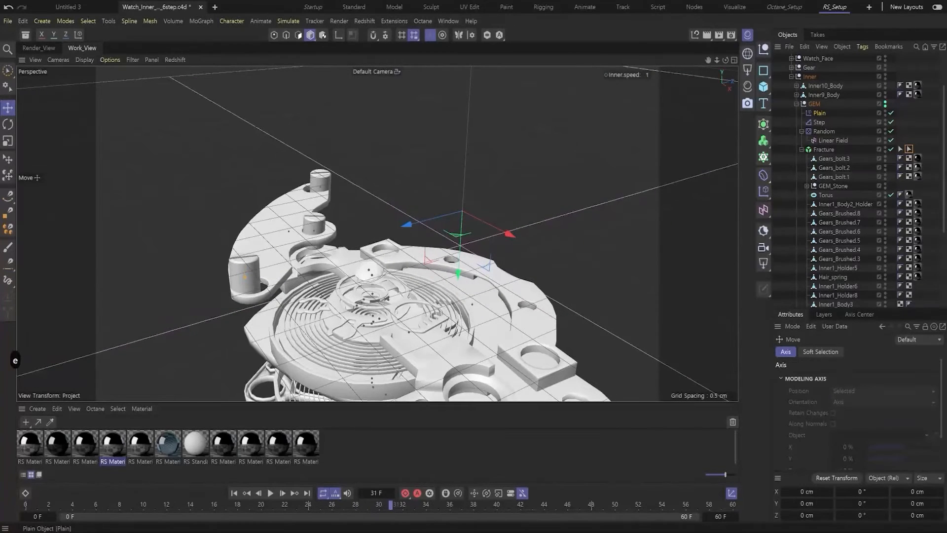
click(819, 113)
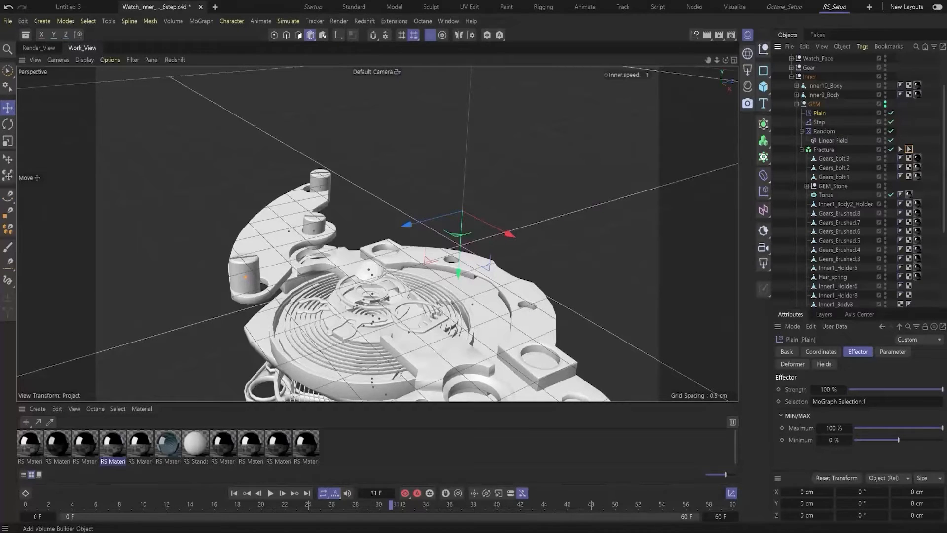
alt+drag(374, 291, 390, 309)
click(893, 351)
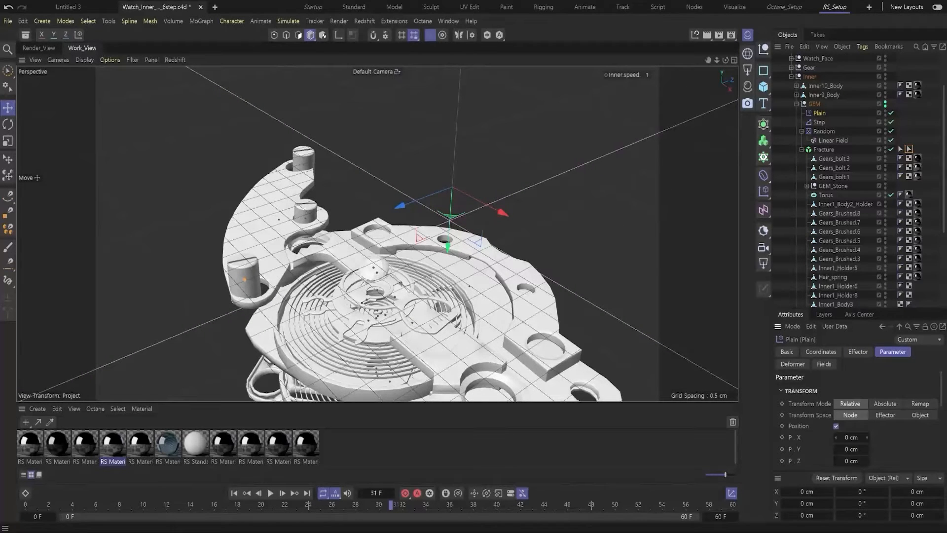
scroll(248, 297, up, 3)
alt+drag(867, 438, 869, 438)
click(867, 438)
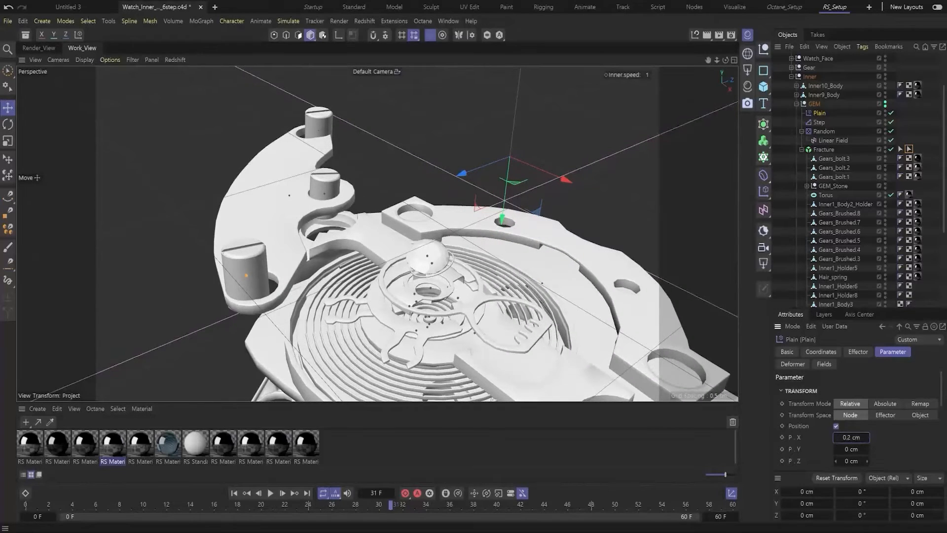
Align the bolt with its hole by setting the Plain effector's position offset to X 0.3 cm and Z -0.35 cm.
click(836, 460)
click(836, 461)
click(836, 461)
alt+drag(255, 270, 468, 277)
click(867, 437)
alt+drag(269, 272, 210, 335)
click(858, 460)
key(shift+Left)
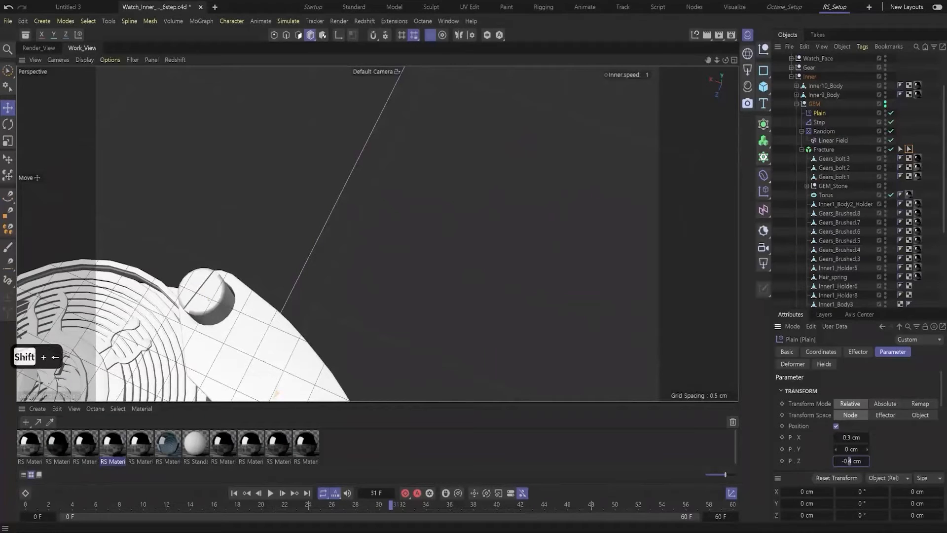
text(35)
key(Return)
Animate the Plain effector's strength on the Fracture from 100% at frame 20 to 0% at frame 45.
alt+drag(434, 368, 246, 345)
alt+middle_drag(246, 346, 278, 288)
alt+drag(282, 291, 304, 264)
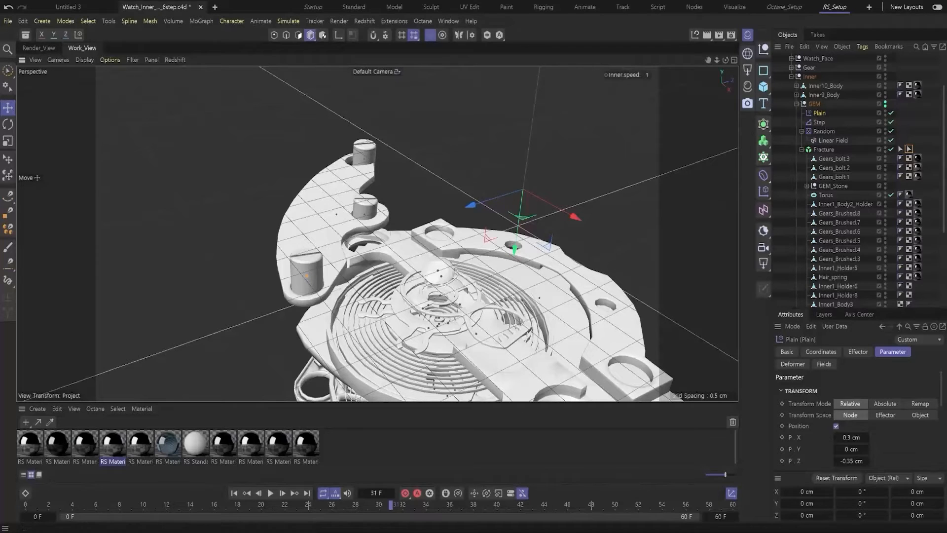
click(234, 492)
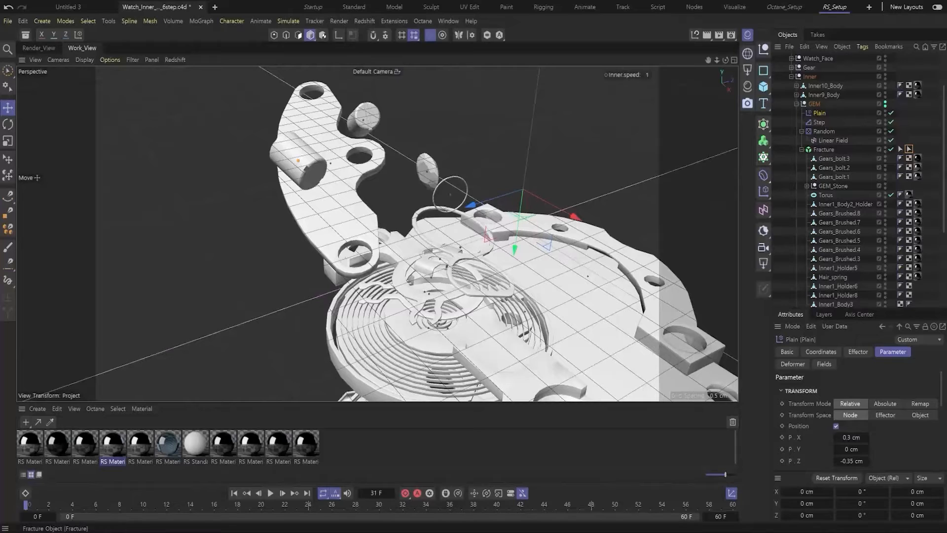
click(824, 149)
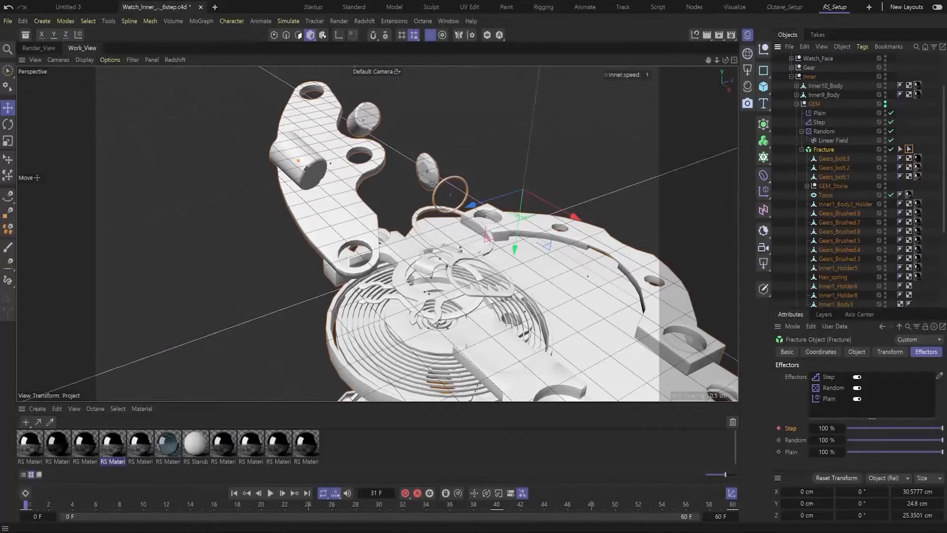
drag(26, 505, 261, 505)
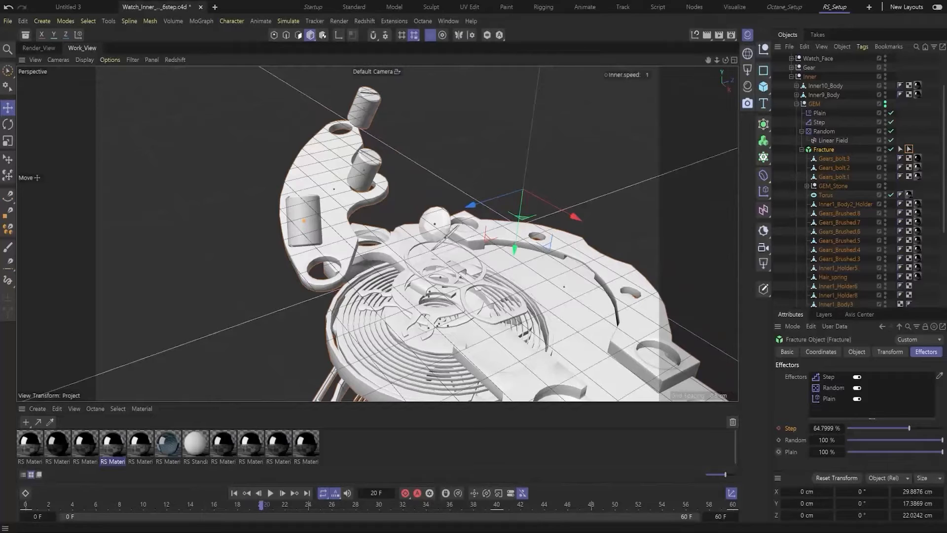
drag(261, 504, 556, 505)
click(833, 452)
text(0)
key(Return)
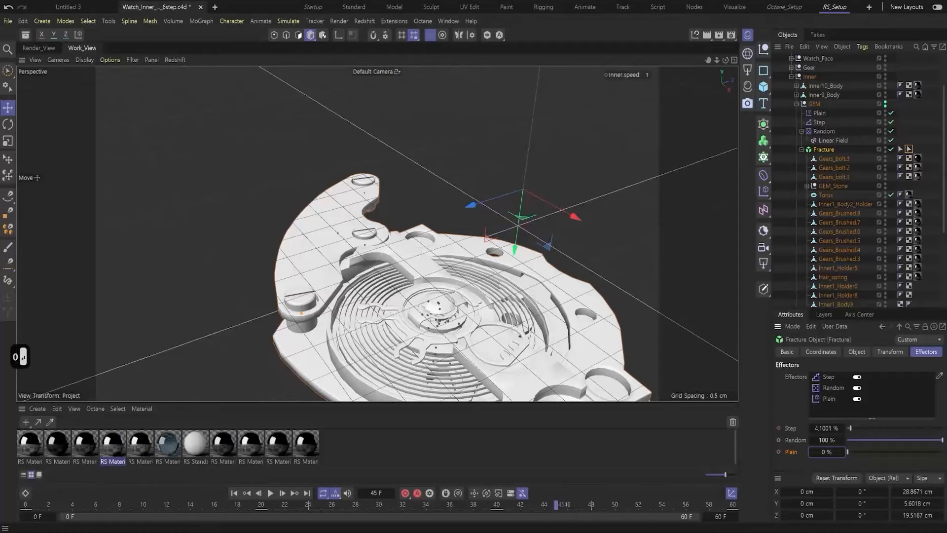
Play the animation to check how the bolt moves back into its hole during reassembly.
scroll(439, 318, down, 4)
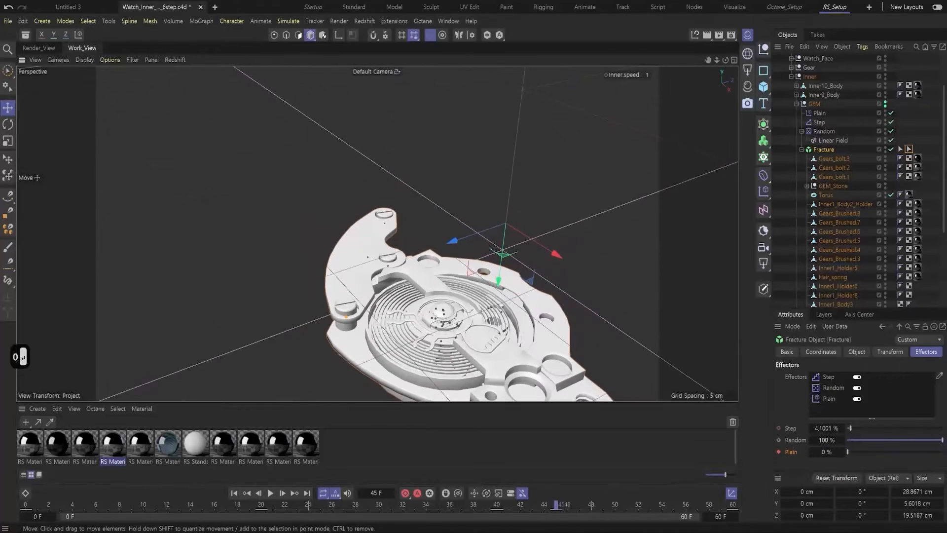
alt+middle_drag(439, 316, 388, 259)
click(270, 493)
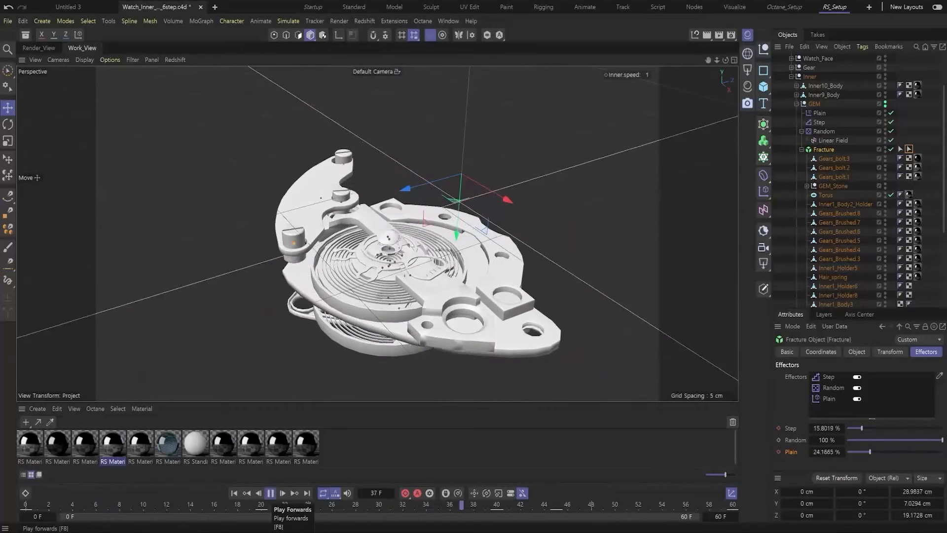
Replay the animation from the start and examine at frame 25 how the bolts sit relative to their holes.
click(270, 493)
click(235, 493)
click(270, 493)
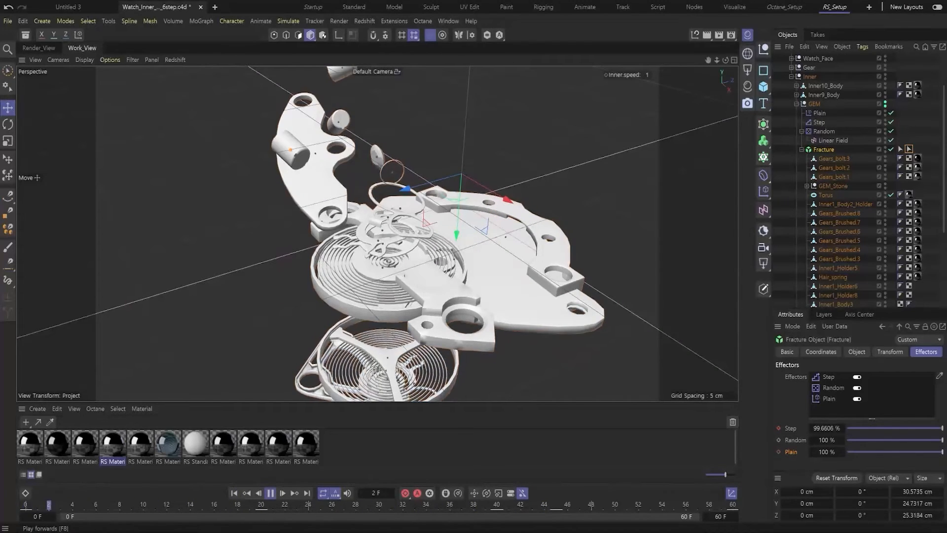
scroll(300, 210, up, 4)
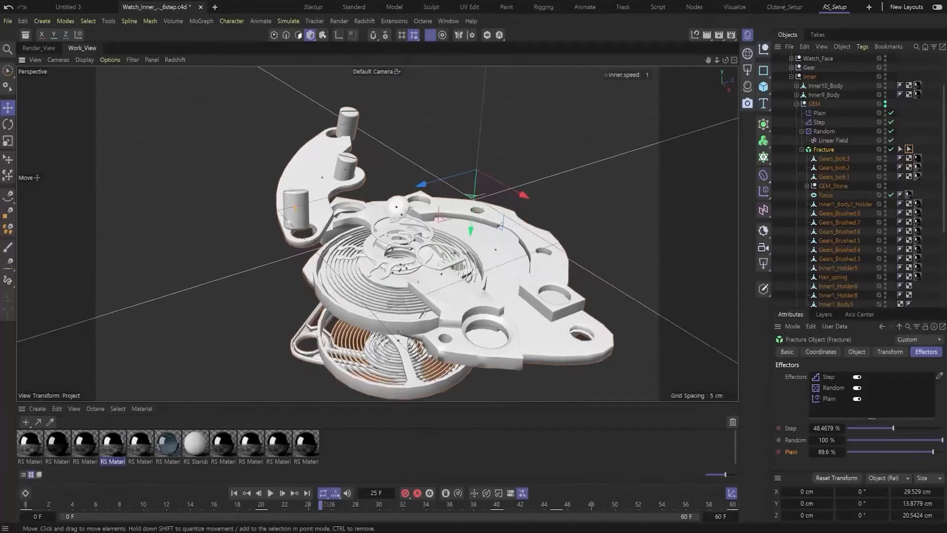
alt+drag(301, 211, 301, 252)
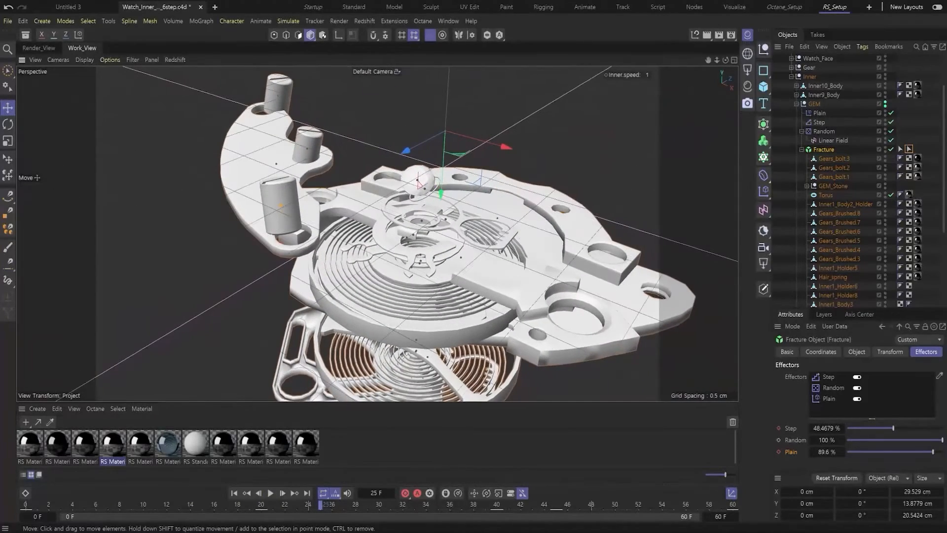
At frame 28, set the Plain effector's position offset to X 0.5 cm and Z -0.75 cm.
click(820, 113)
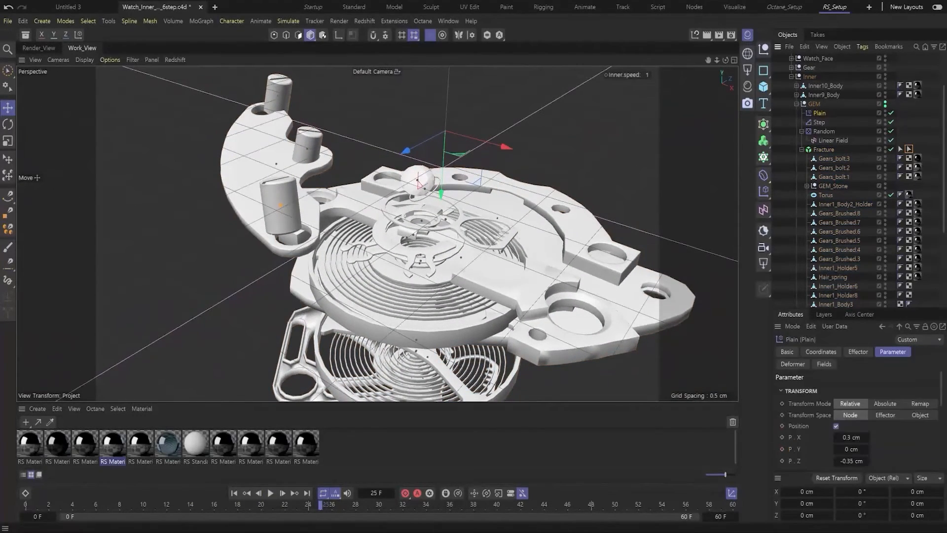
drag(321, 505, 355, 505)
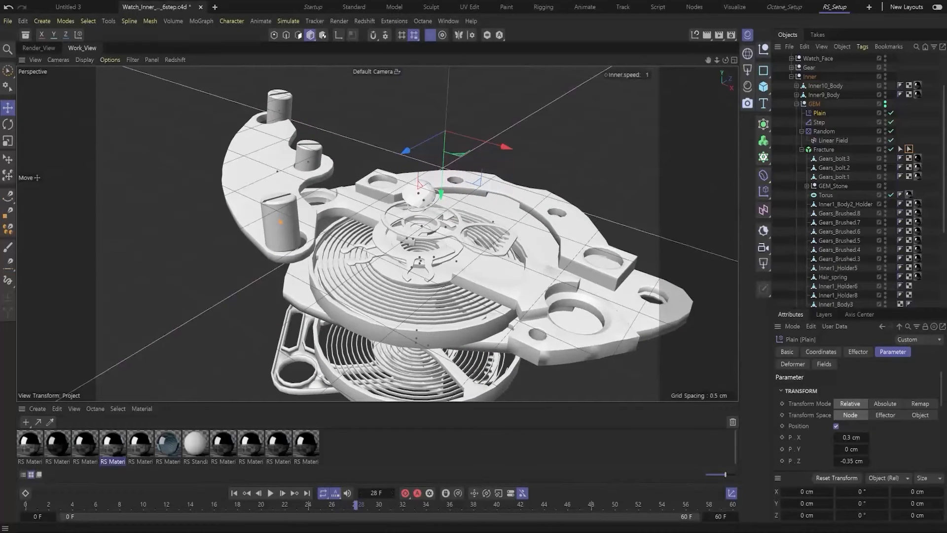
click(867, 437)
click(867, 437)
mouse_move(277, 223)
alt+mouse_down()
mouse_move(278, 242)
mouse_move(273, 213)
alt+mouse_up()
click(836, 461)
click(836, 461)
click(835, 461)
click(835, 460)
Refine the bolt's alignment with its hole by setting the Plain effector's Z position offset to -0.71 cm.
alt+drag(282, 225, 229, 217)
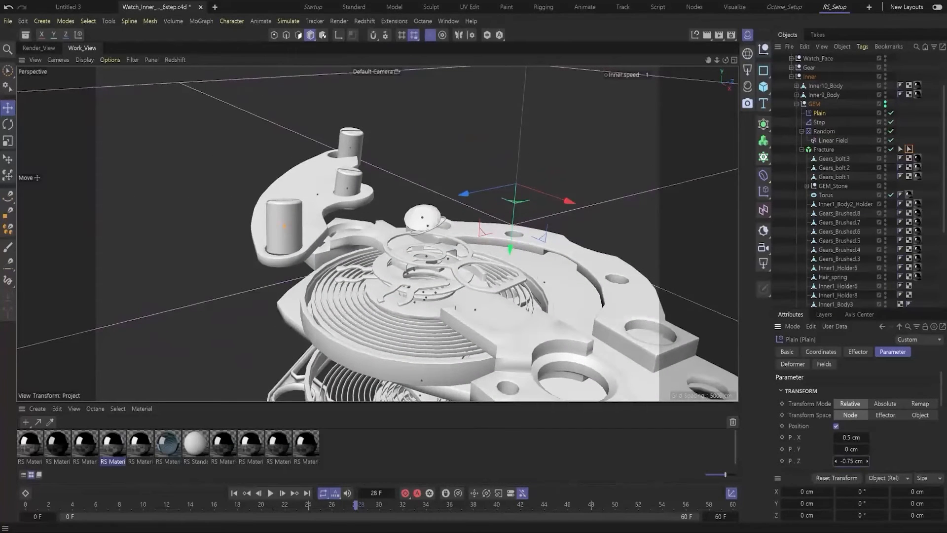
key(shift+Right)
text(3)
key(Return)
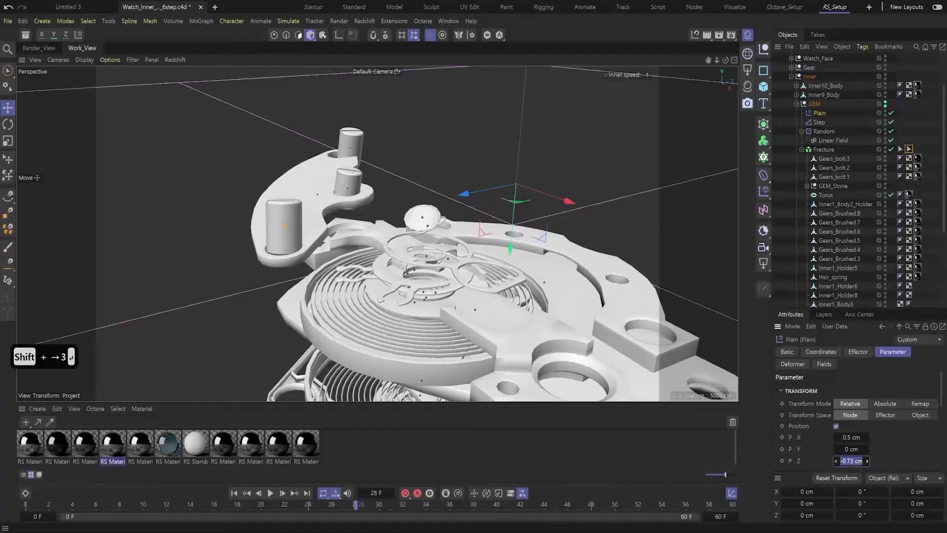
key(shift+Left)
text(1)
key(Return)
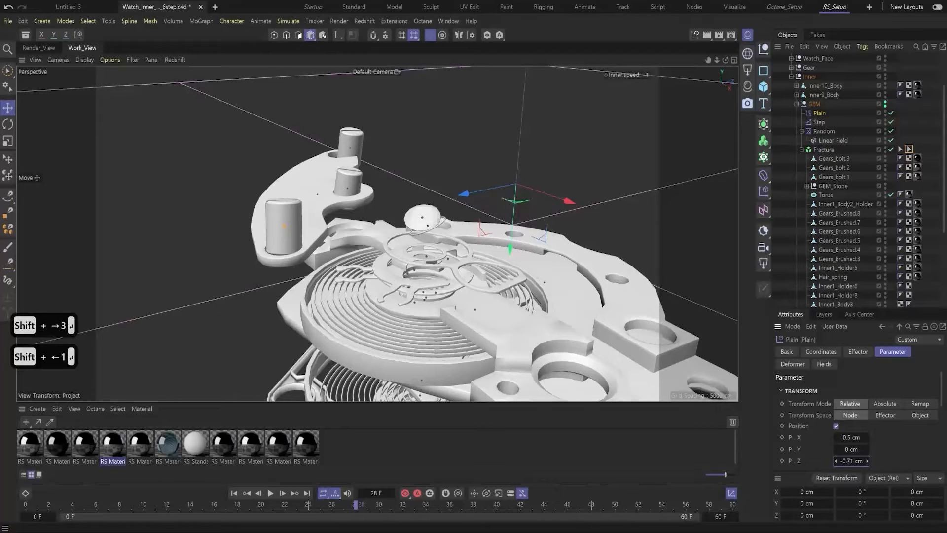
Play the animation and scrub to frame 38 to check how the bolt enters its hole.
click(271, 493)
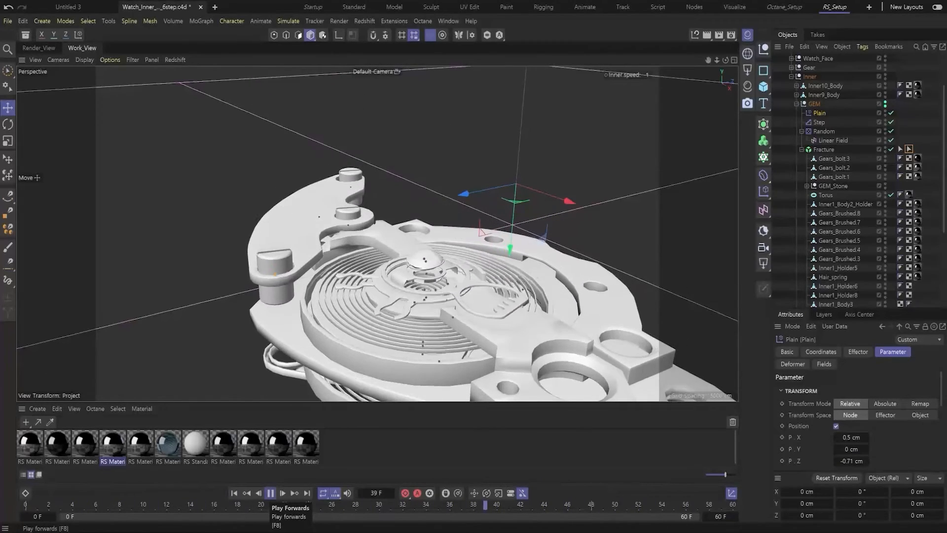
click(270, 493)
drag(270, 505, 474, 504)
Show the F-curves of the Fracture's effector strengths and select the end key of the Plain curve.
click(822, 149)
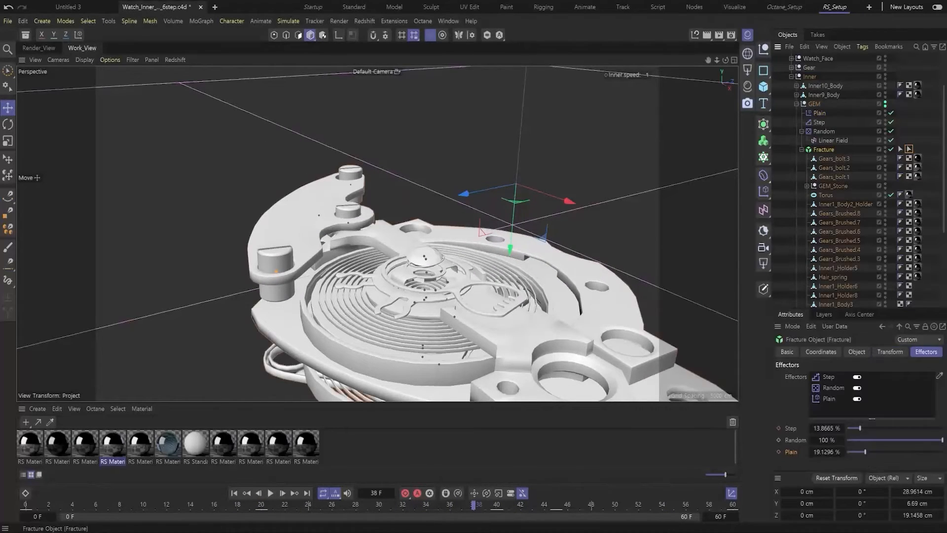
right_click(796, 439)
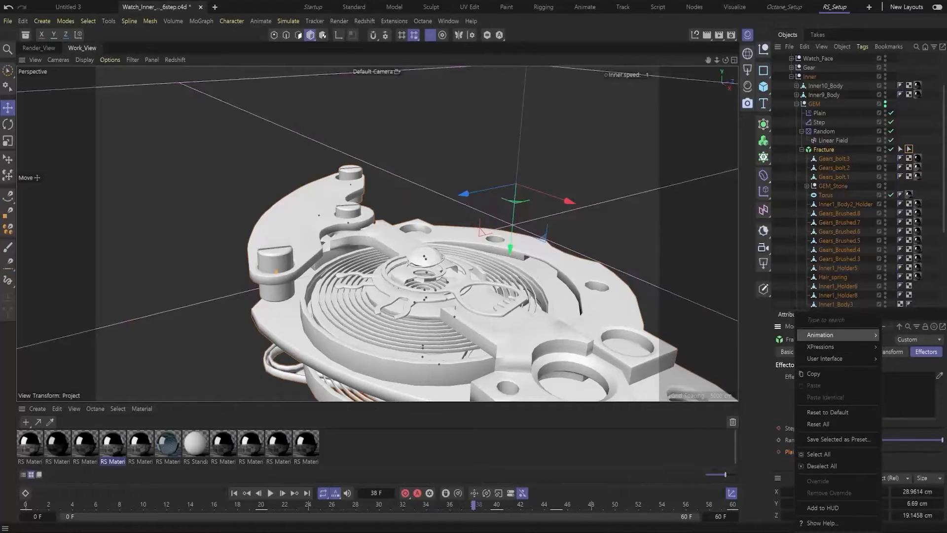
mouse_move(839, 335)
click(738, 464)
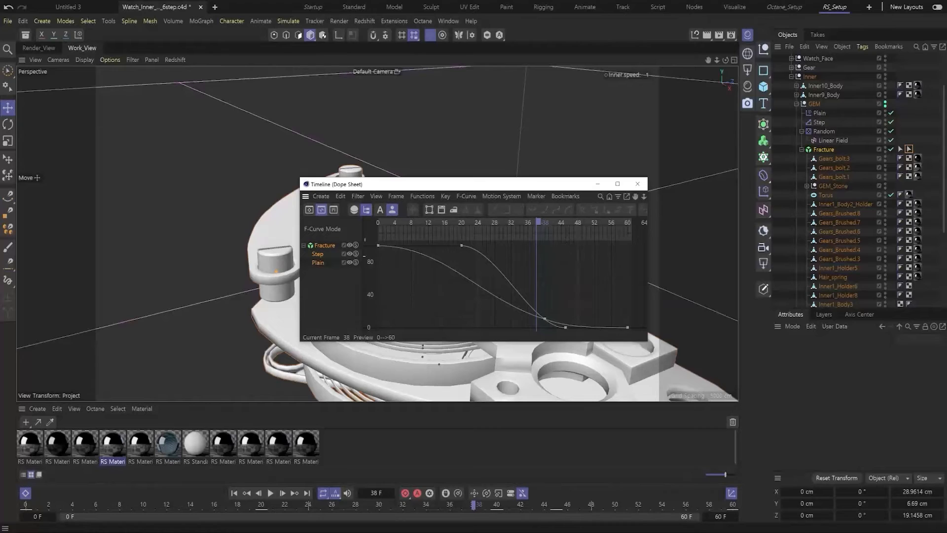
click(319, 262)
click(565, 327)
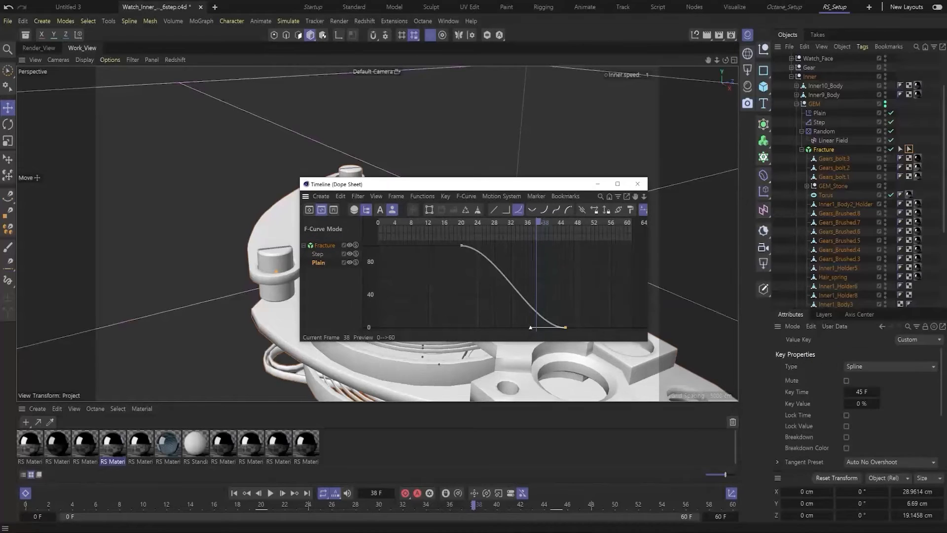
Try moving the Plain strength curve's end key earlier, to frame 40.
drag(565, 327, 557, 327)
alt+middle_drag(523, 301, 523, 289)
key(ctrl+z)
mouse_move(498, 284)
alt+right_down()
mouse_move(495, 302)
mouse_move(495, 291)
alt+right_up()
drag(481, 283, 446, 243)
drag(554, 291, 570, 305)
double_click(862, 392)
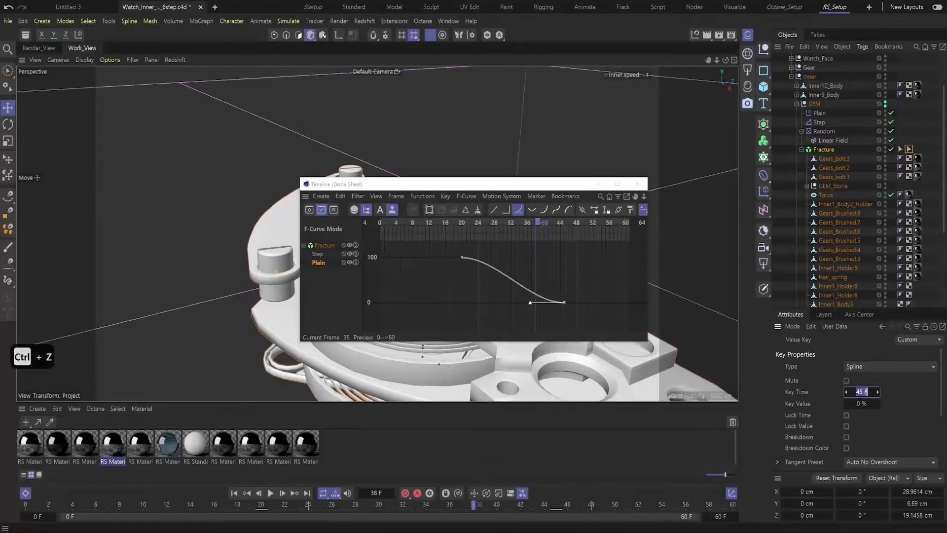
text(40)
key(Return)
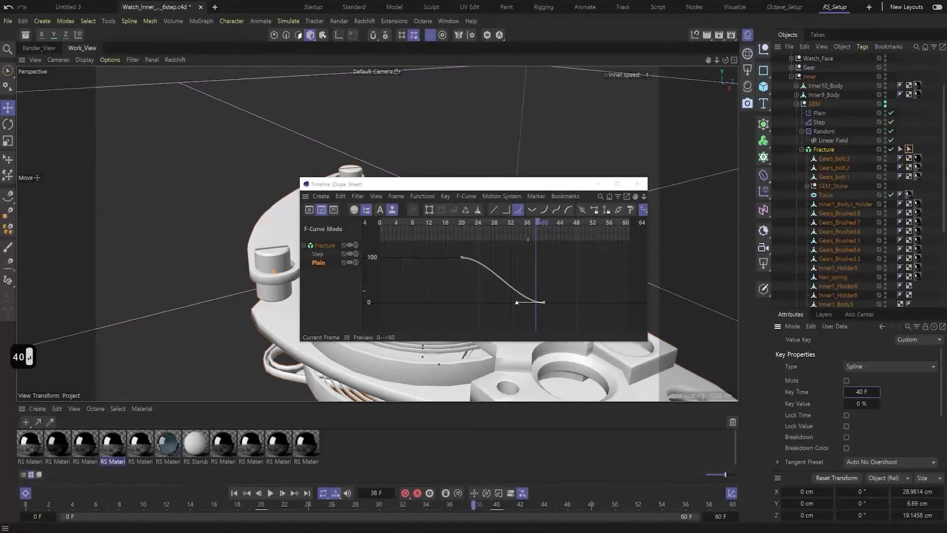
key(ctrl+z)
Set the Plain strength curve's end key to frame 50 and its start key to frame 10.
click(859, 392)
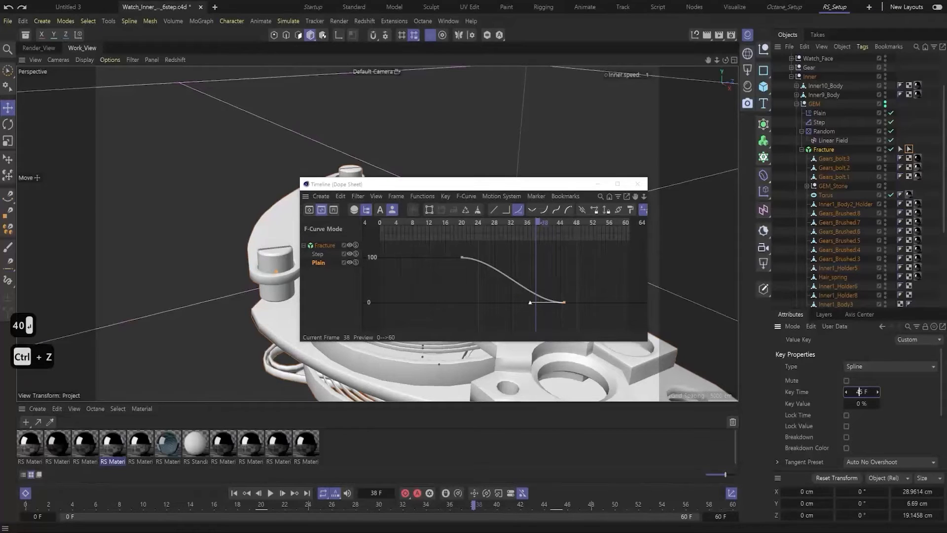
text(50)
key(Return)
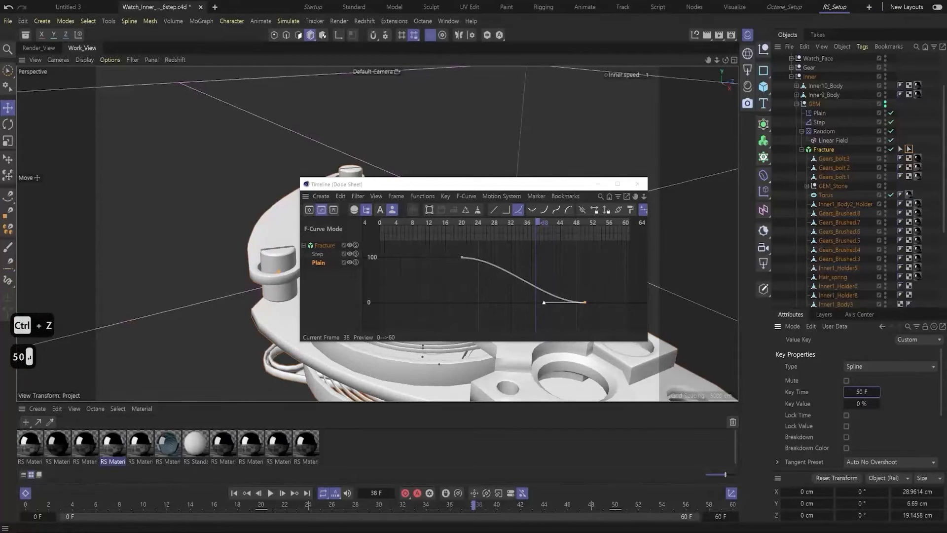
click(461, 257)
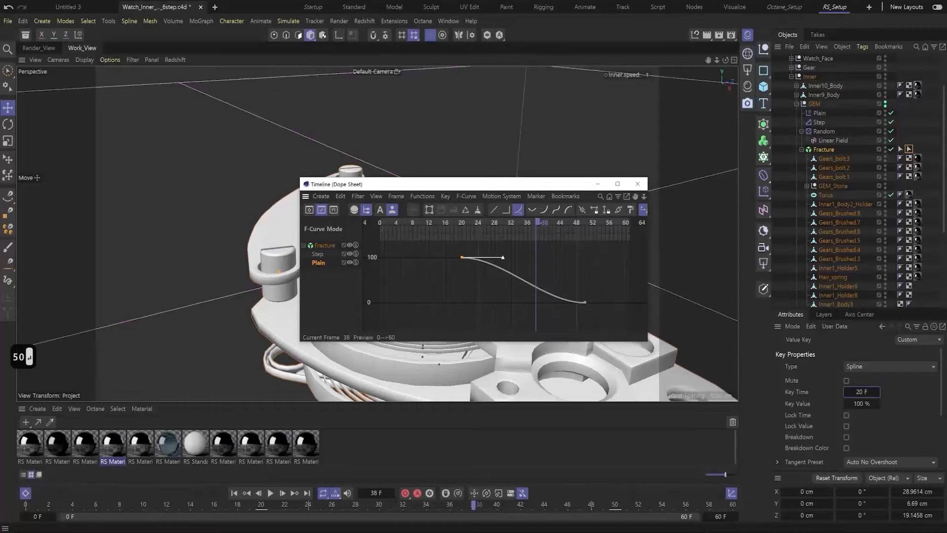
click(862, 392)
key(ctrl+a)
text(10)
key(Return)
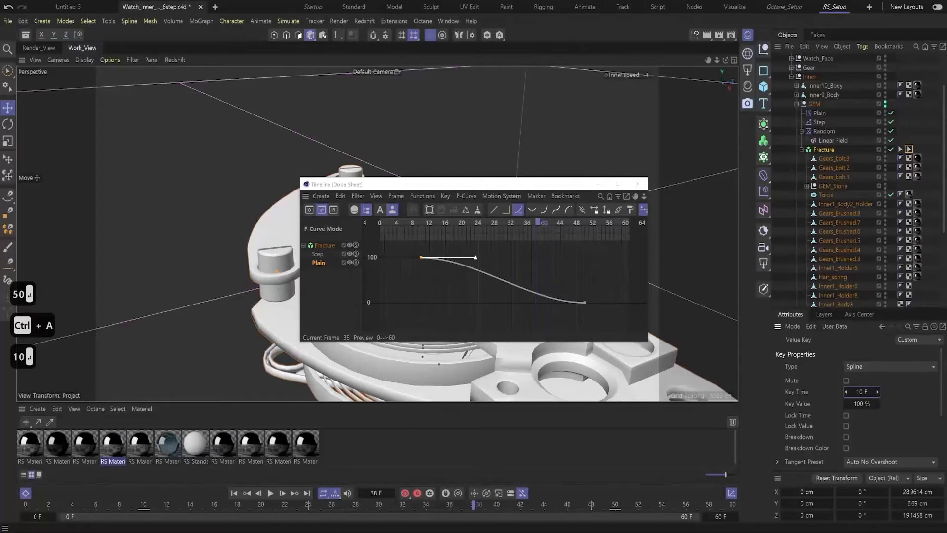
Minimize the timeline and play the animation from the start to check the retimed bolt movement, finishing back at frame 0.
click(598, 184)
click(235, 493)
click(270, 493)
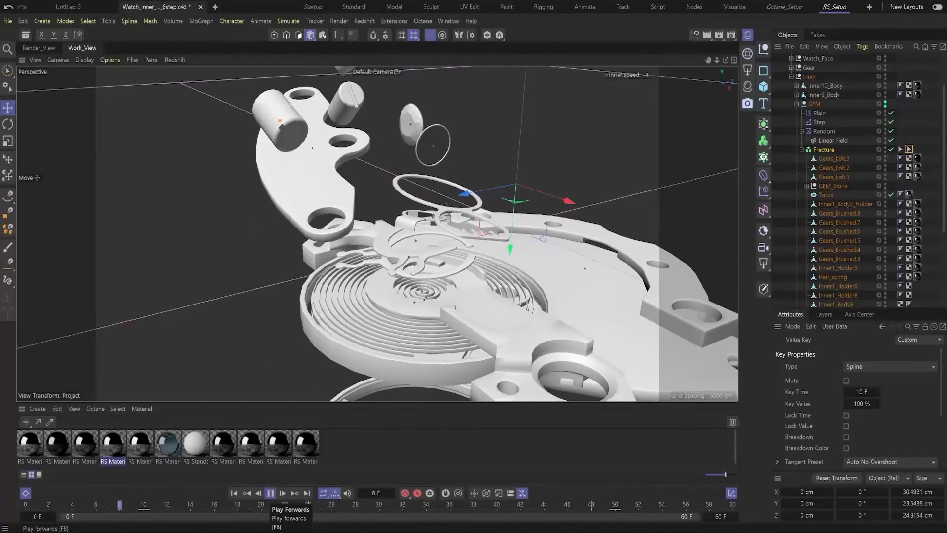
click(270, 493)
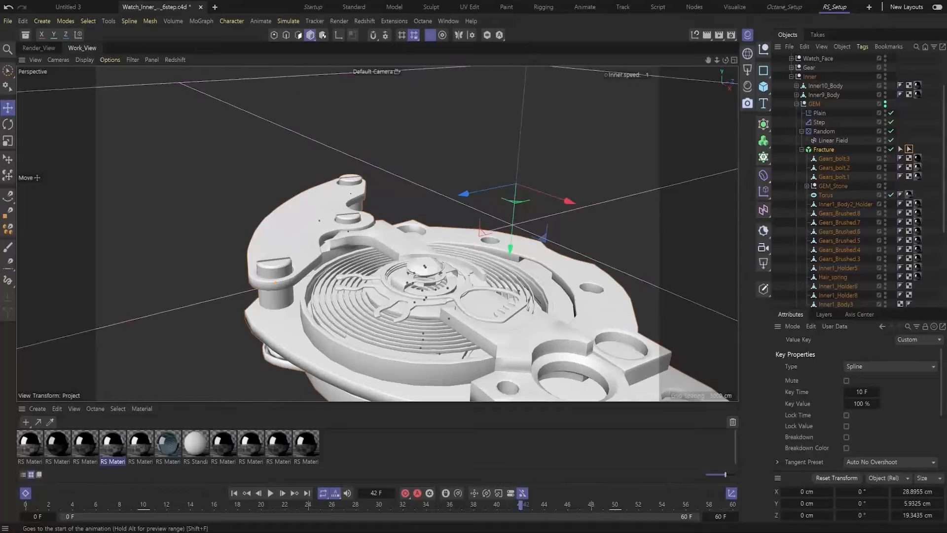
click(234, 493)
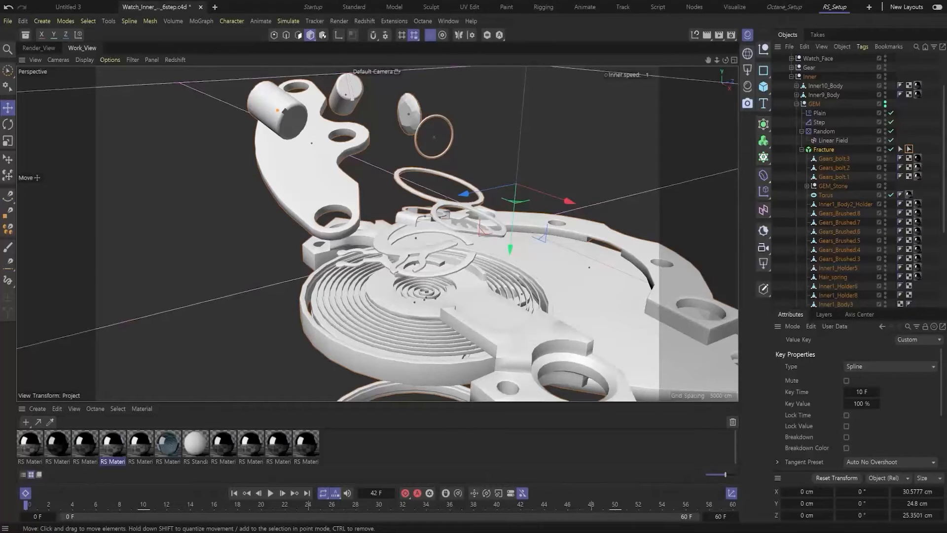
Duplicate the Plain effector, add the copy to the Fracture's effectors list and clear the copy's MoGraph selection.
click(819, 113)
ctrl+drag(819, 113, 834, 403)
click(824, 158)
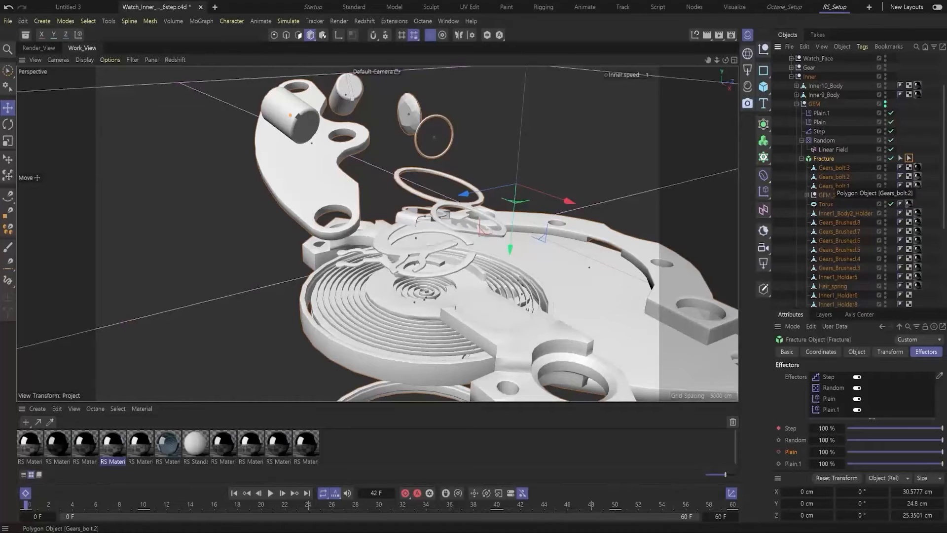
click(821, 113)
click(858, 351)
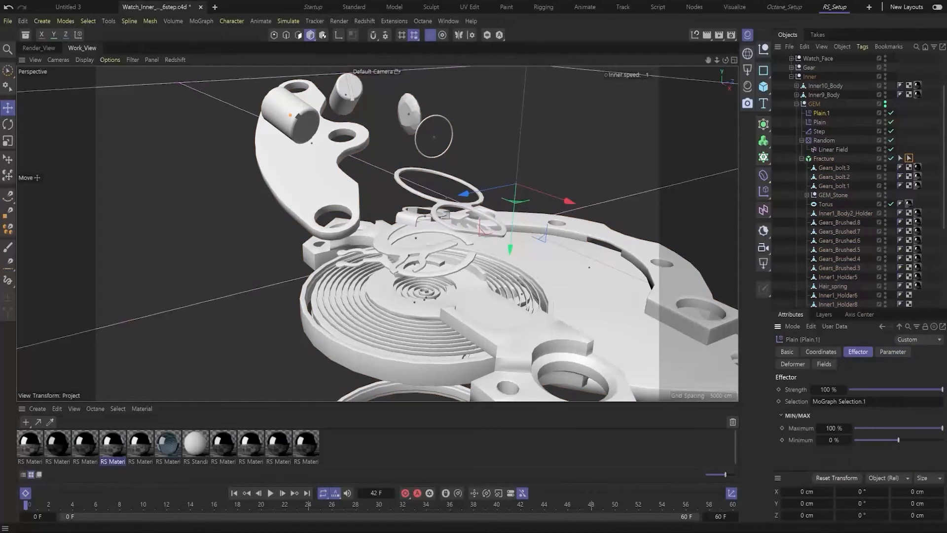
click(839, 401)
key(BackSpace)
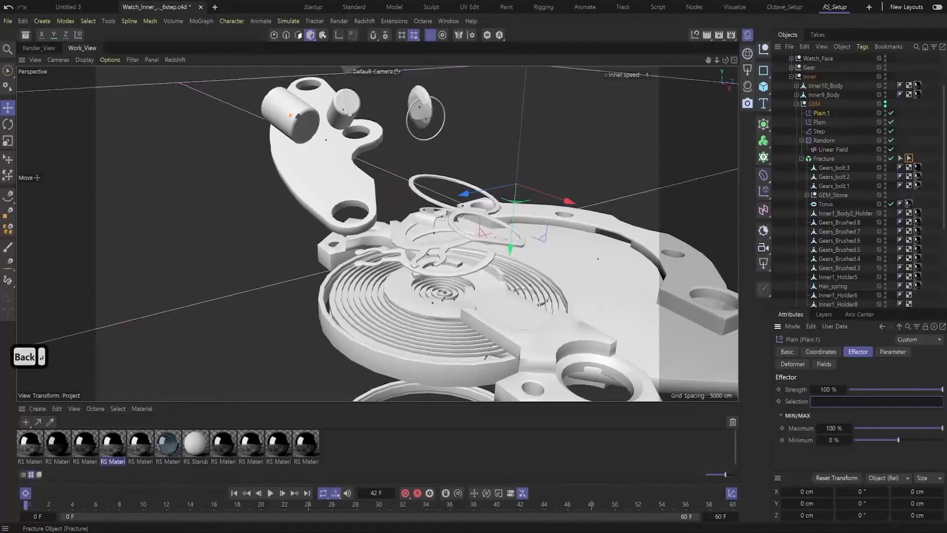
Create a new MoGraph Selection on the Fracture containing only the middle bolt.
click(907, 155)
key(BackSpace)
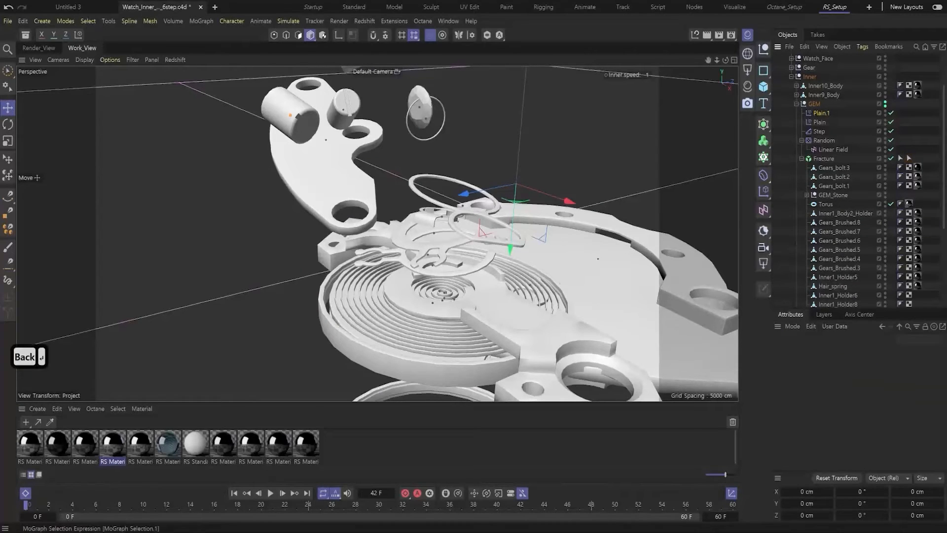
click(907, 156)
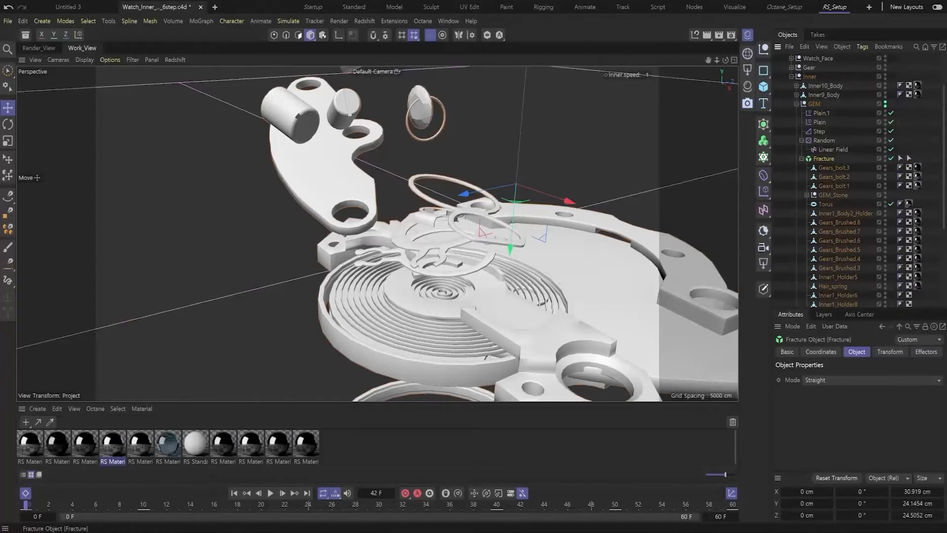
click(201, 21)
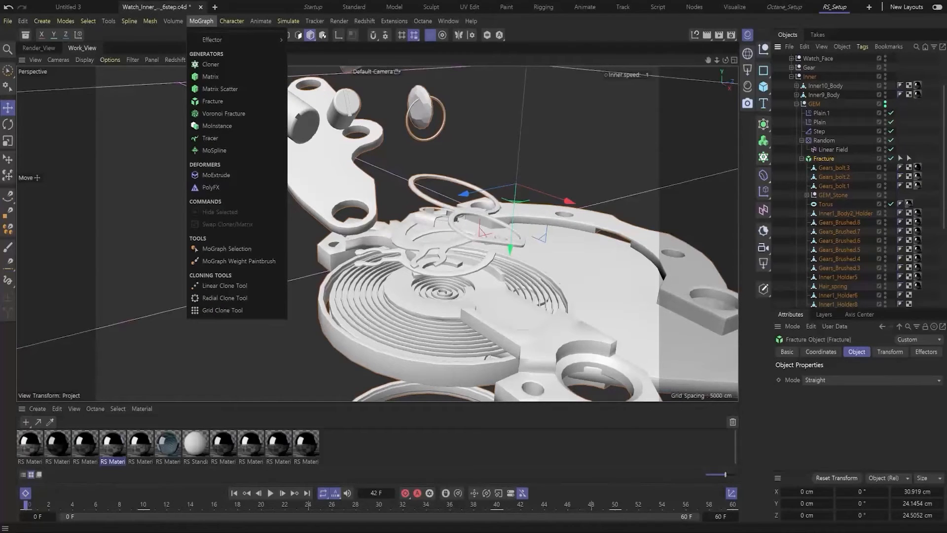
click(227, 249)
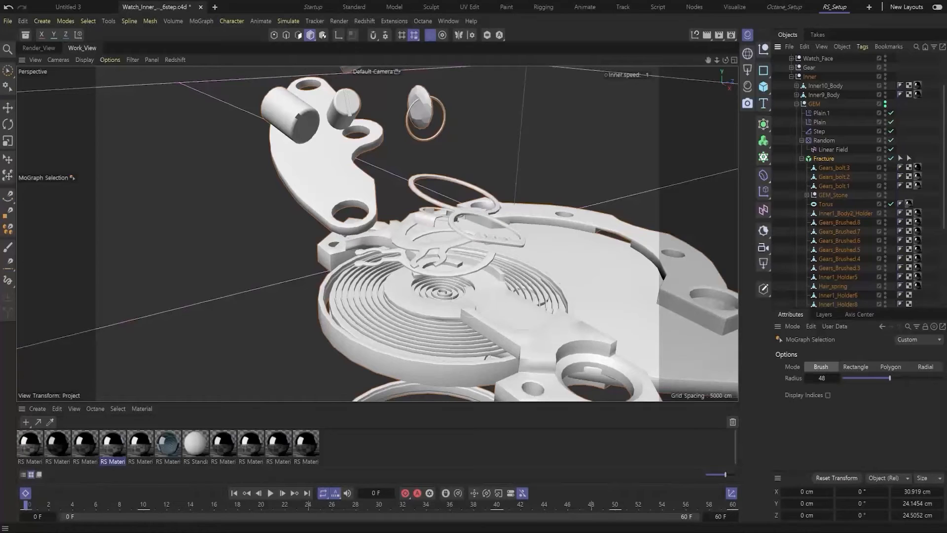
click(326, 341)
alt+drag(337, 165, 324, 202)
mouse_move(409, 179)
alt+mouse_down()
mouse_move(393, 203)
mouse_move(415, 260)
alt+mouse_up()
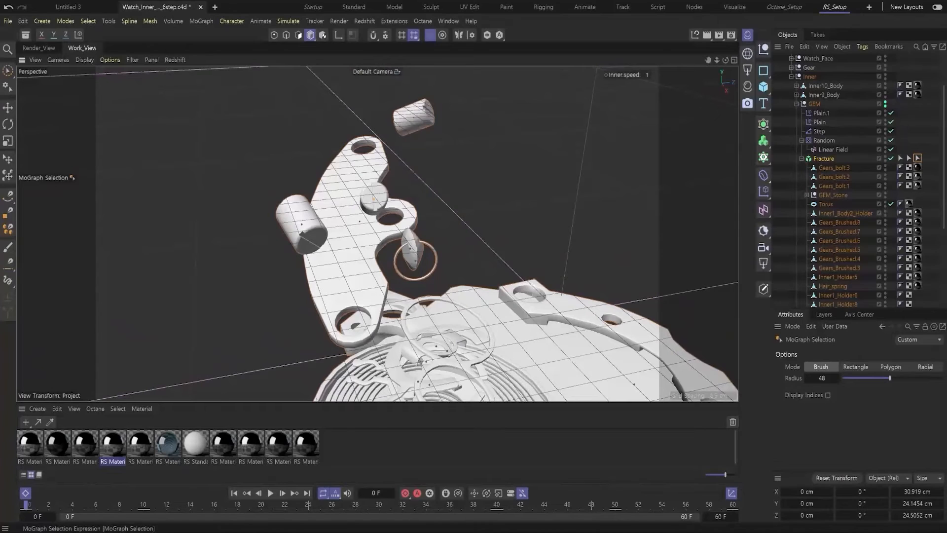
Limit the Plain.1 effector to MoGraph Selection.2 on the Fracture.
click(917, 159)
click(821, 113)
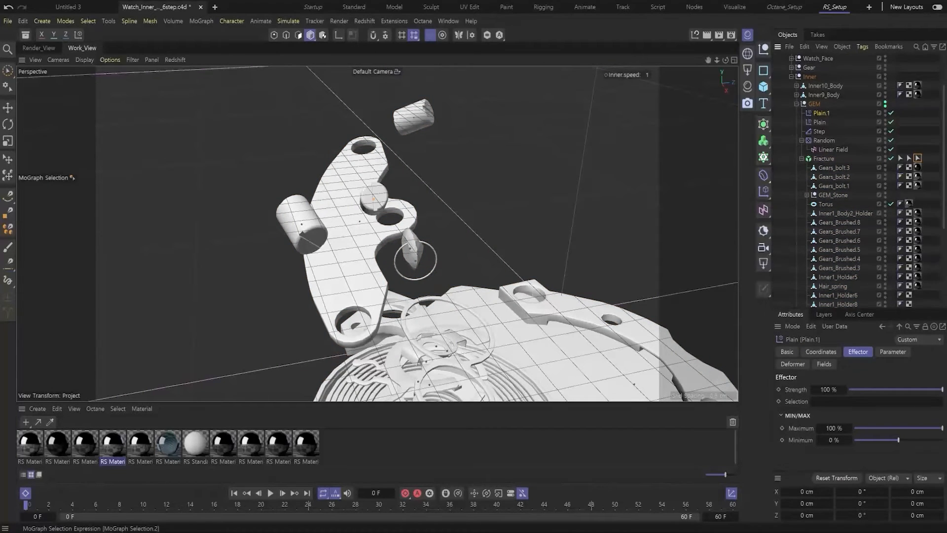
alt+drag(415, 259, 425, 276)
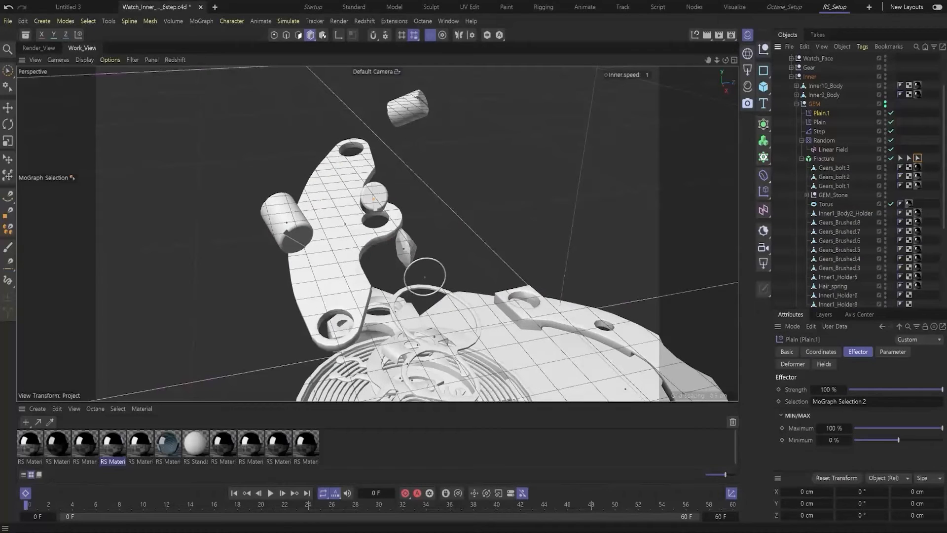
alt+drag(417, 271, 434, 186)
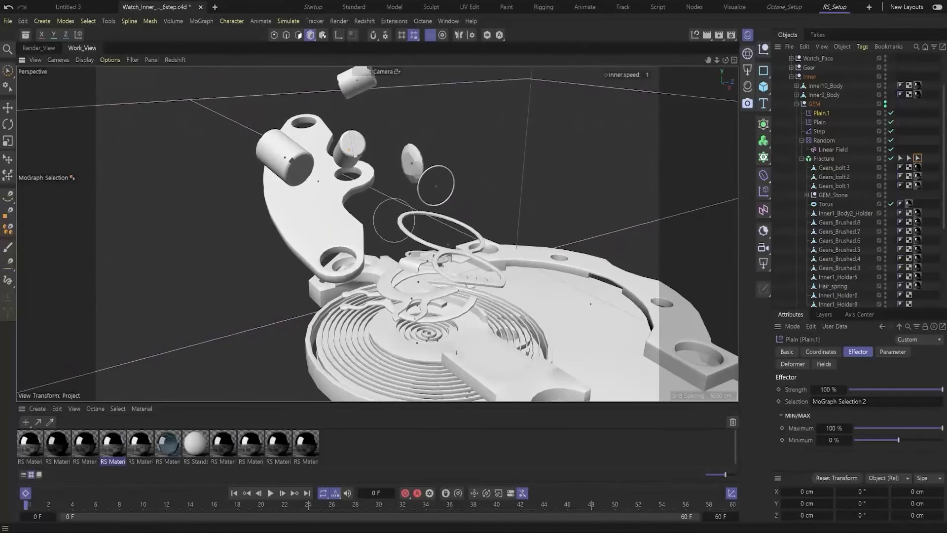
Set the Plain.1 effector's X and Z position offsets to 0 cm.
click(893, 352)
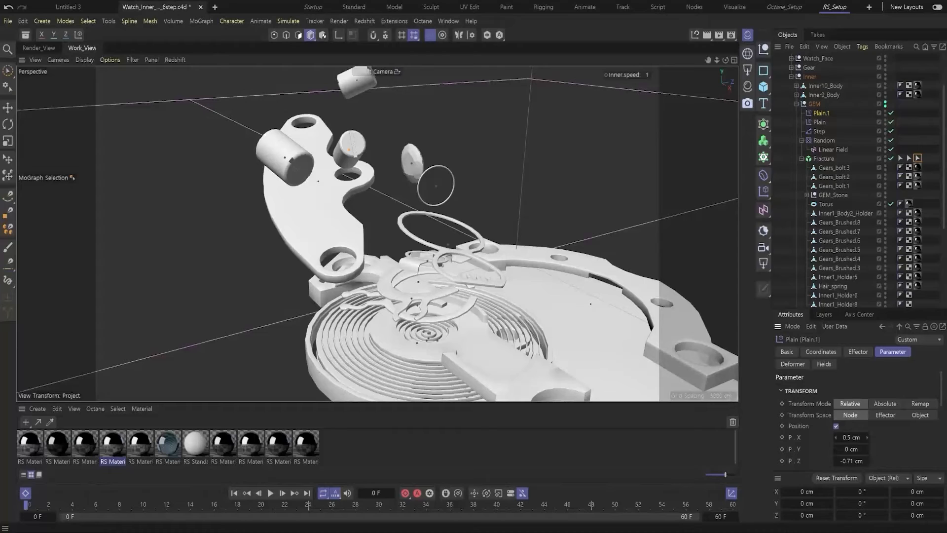
text(0)
key(Tab)
key(Tab)
text(0)
key(Return)
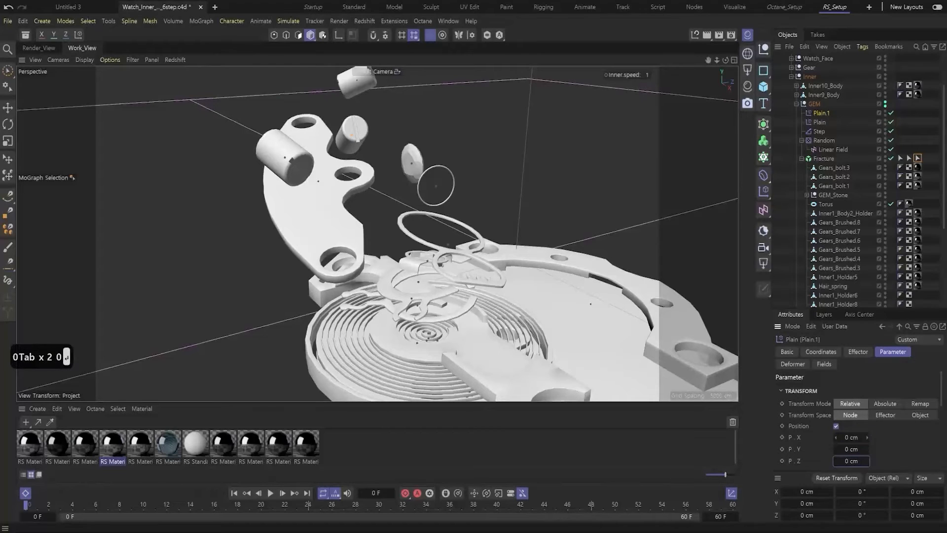
At frame 26, try a -0.2 cm Z position offset on the Plain.1 effector, and set it to -0.15 cm.
drag(371, 504, 332, 504)
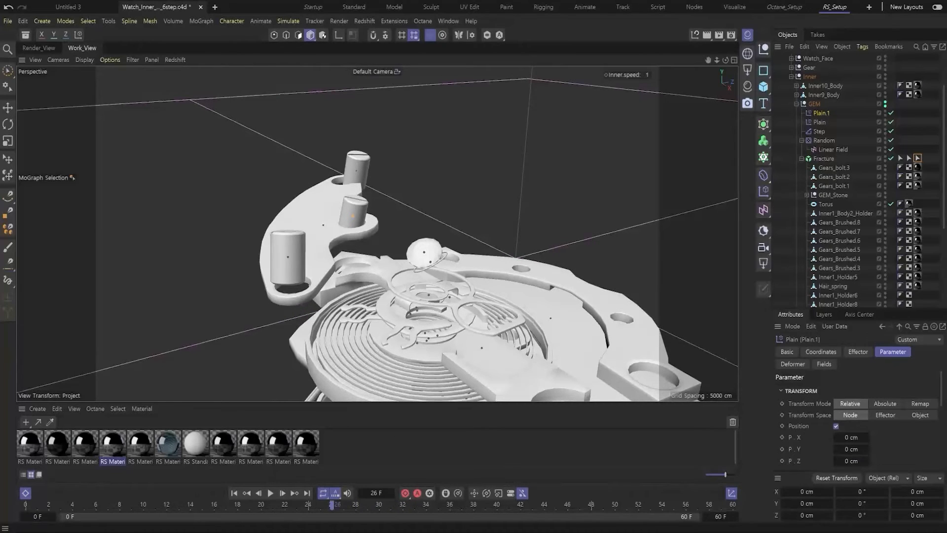
scroll(356, 219, up, 5)
alt+drag(348, 243, 498, 249)
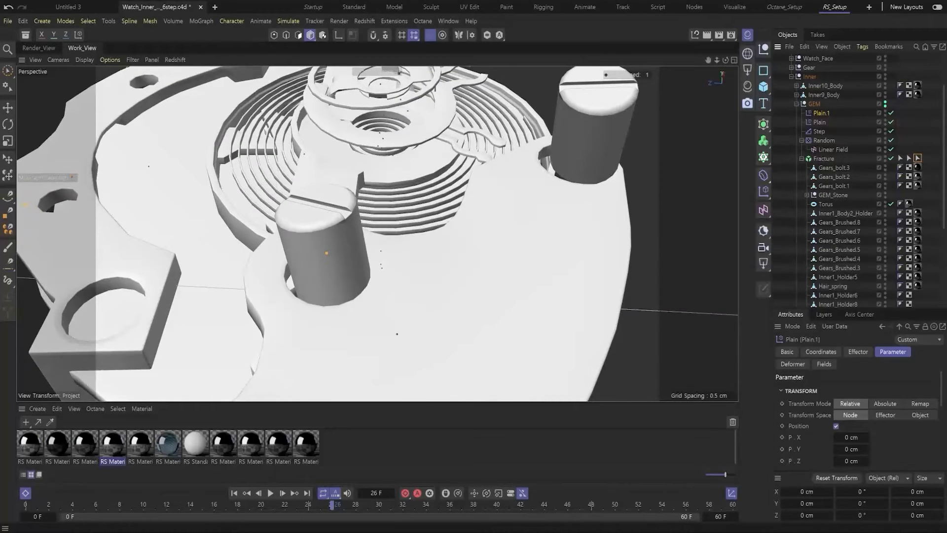
click(866, 437)
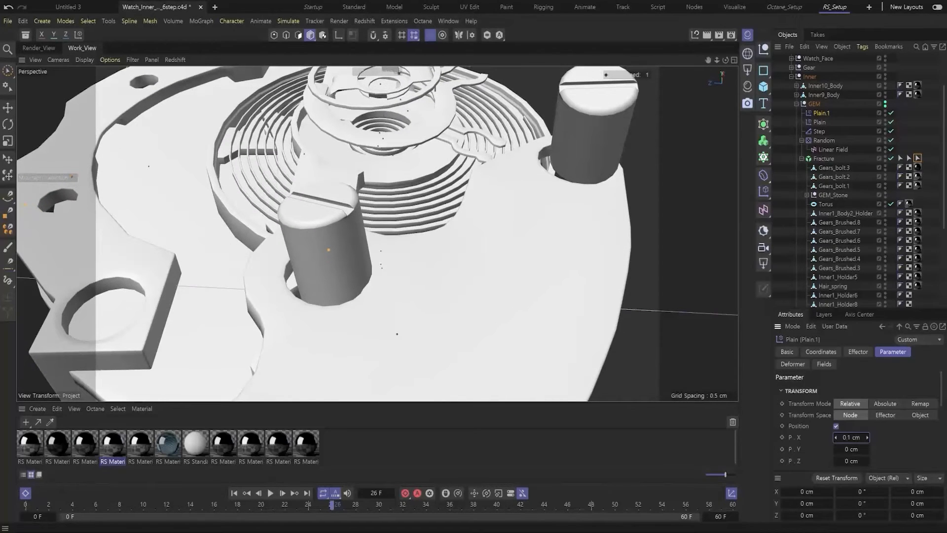
click(835, 437)
click(835, 461)
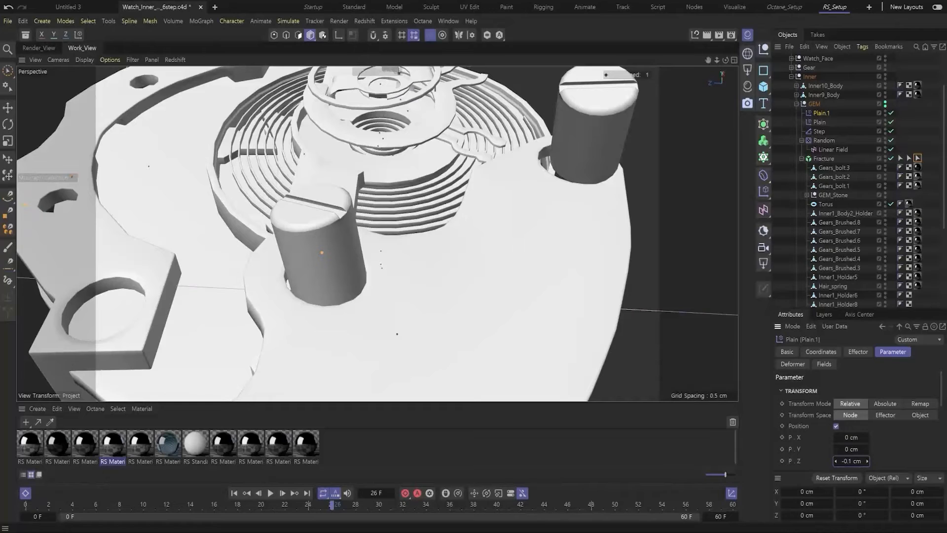
click(835, 461)
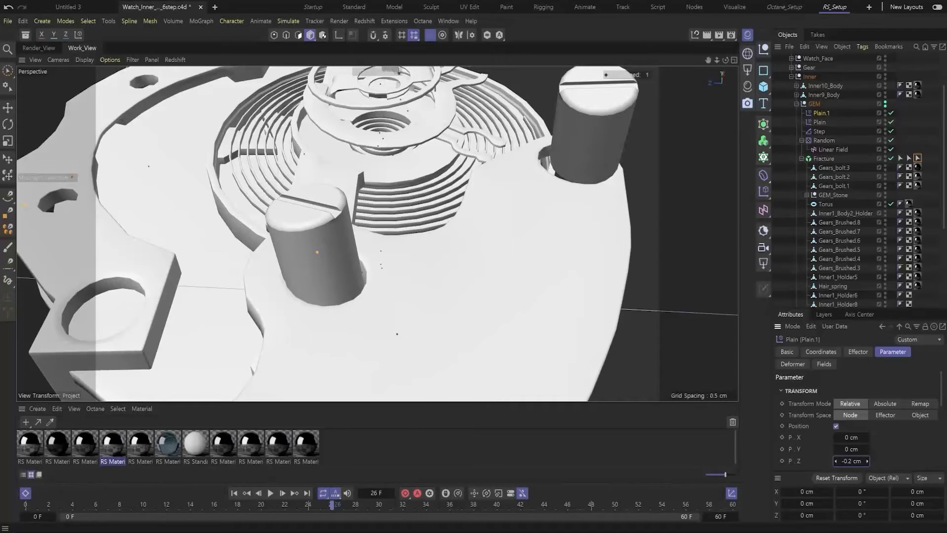
key(shift+Left)
text(15)
key(Return)
Refine the Plain.1 effector's Z position offset to -0.13 cm and then -0.11 cm to centre the middle bolt.
alt+drag(641, 296, 480, 301)
click(848, 461)
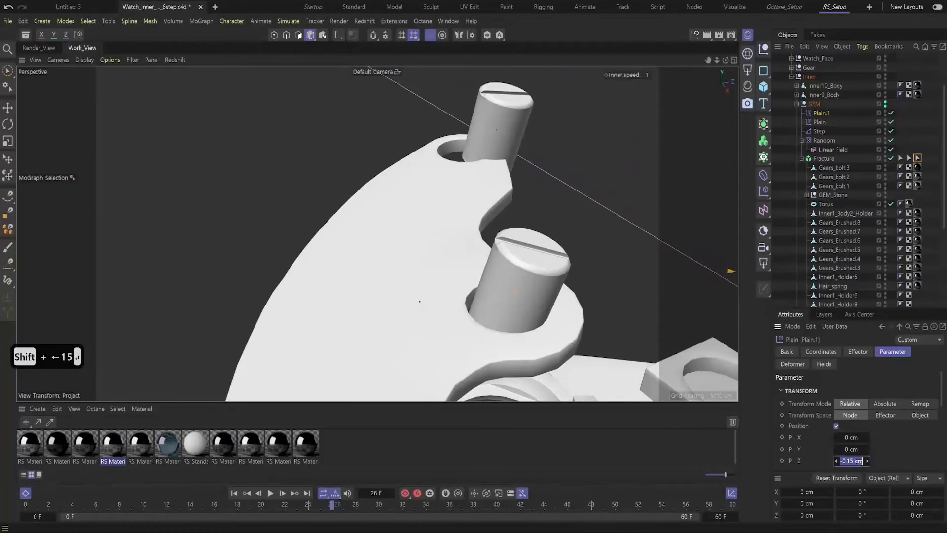
key(shift+Right)
text(3)
key(Return)
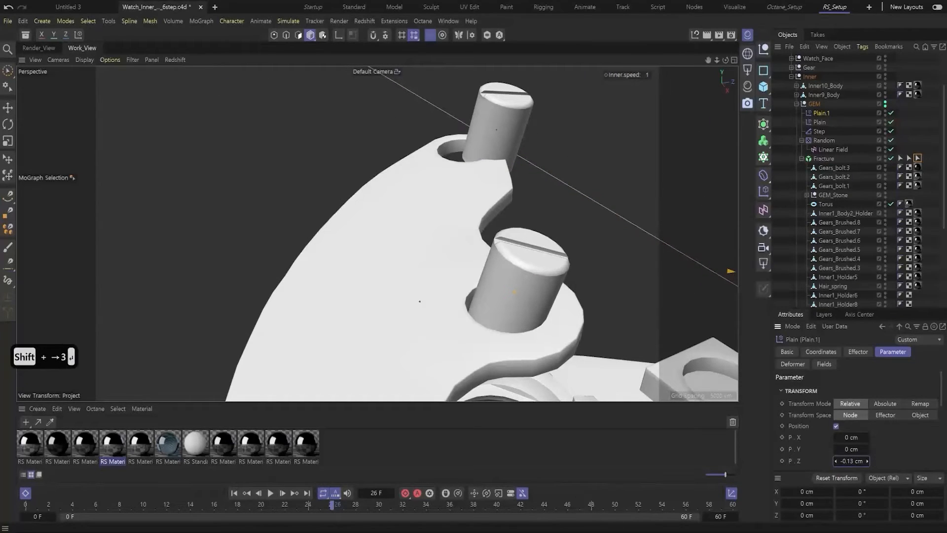
click(851, 460)
key(shift+Left)
text(1)
key(Return)
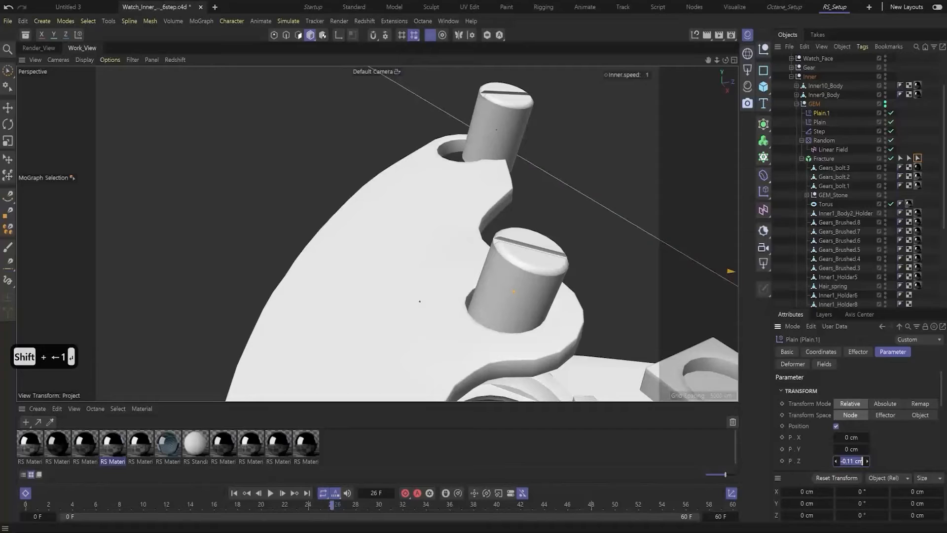
Set the Plain.1 effector's Z position offset to -0.08 cm and its X offset to -0.1 cm.
key(Right)
key(shift+Left)
key(shift+Left)
text(08)
key(Return)
alt+drag(552, 323, 486, 318)
click(867, 438)
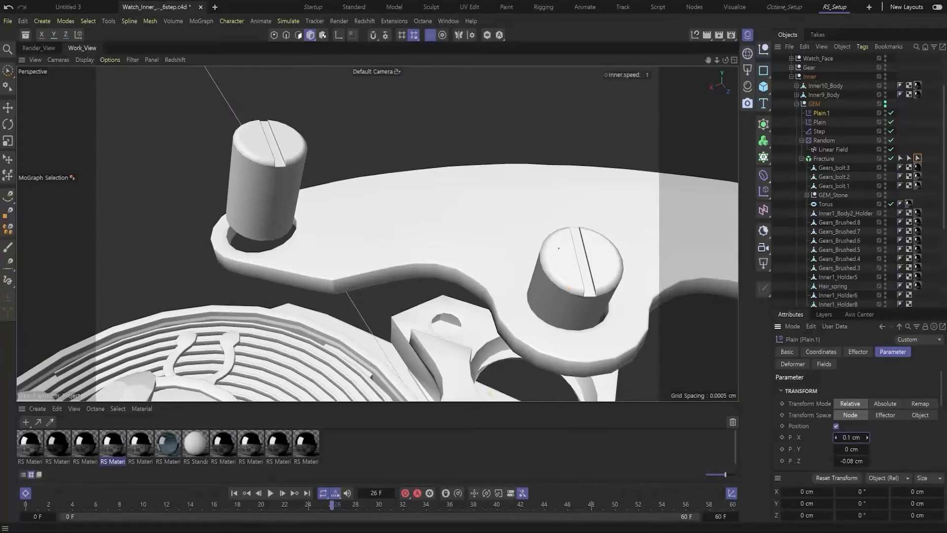
click(835, 438)
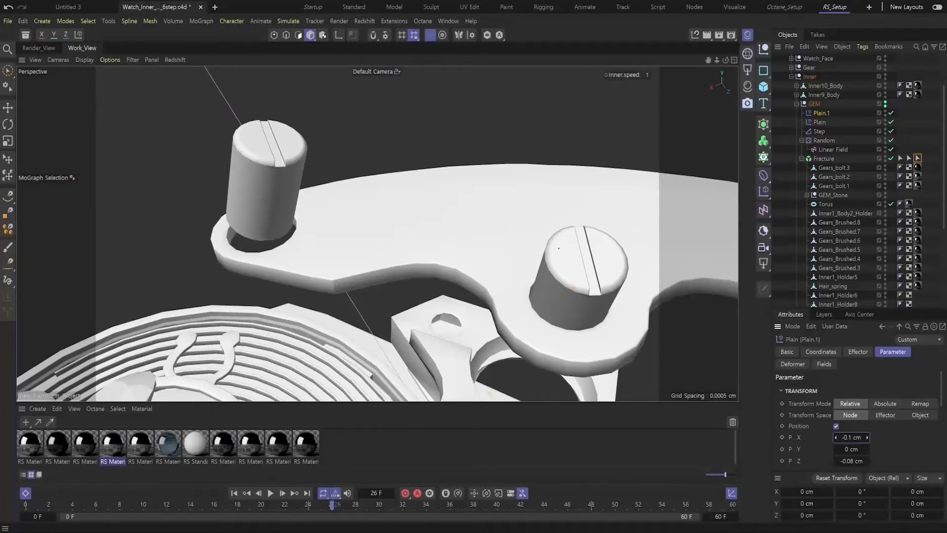
On the Fracture, keyframe the Plain.1 effector strength at 100% on frame 10 and 0% on frame 50.
alt+drag(565, 315, 537, 300)
scroll(528, 346, down, 5)
alt+middle_drag(429, 291, 369, 227)
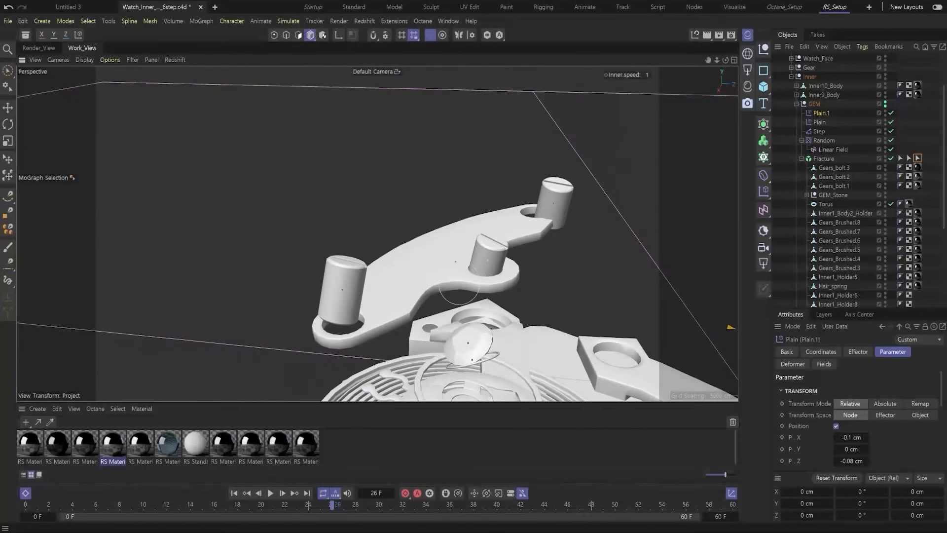
alt+drag(450, 294, 486, 309)
click(824, 159)
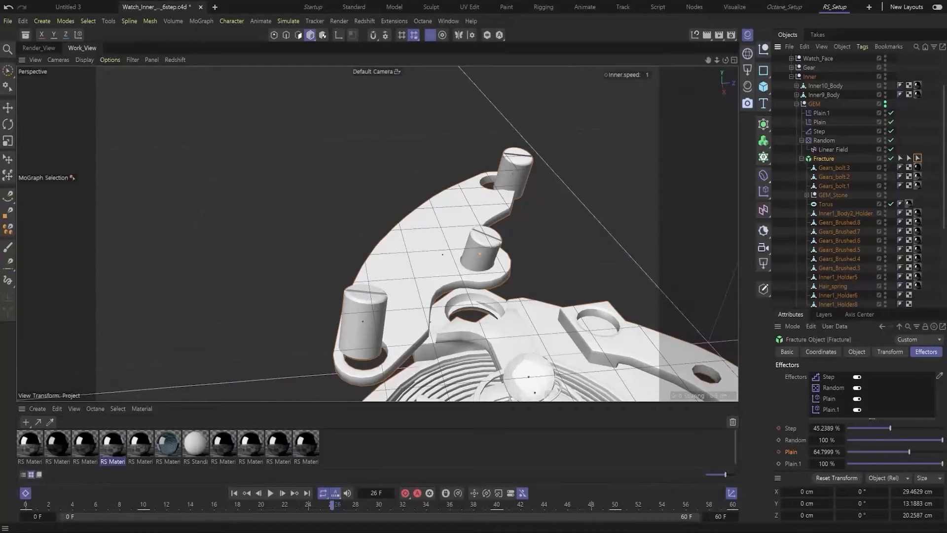
drag(332, 505, 144, 505)
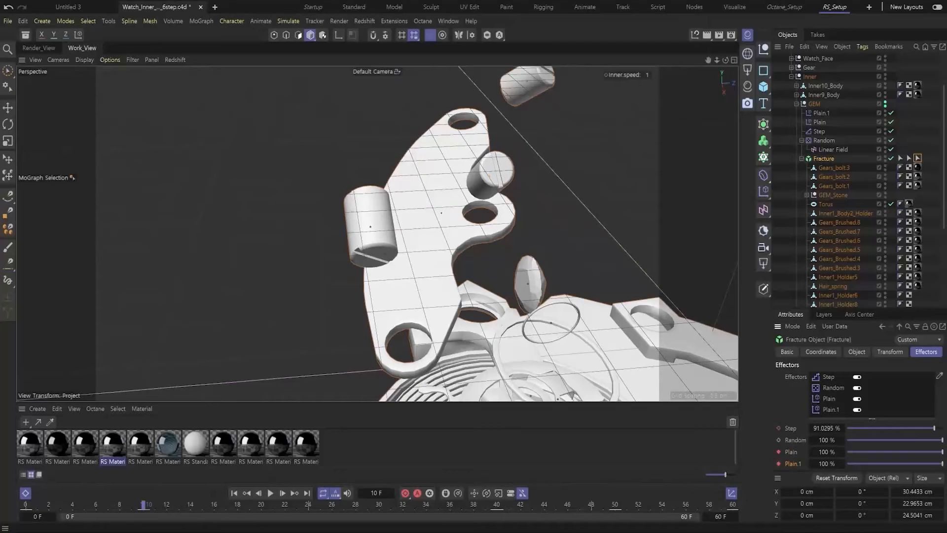
click(615, 504)
double_click(827, 464)
text(0)
key(Return)
Play the animation from the start and check how the bolts travel into their holes.
alt+drag(424, 257, 395, 242)
scroll(377, 234, down, 5)
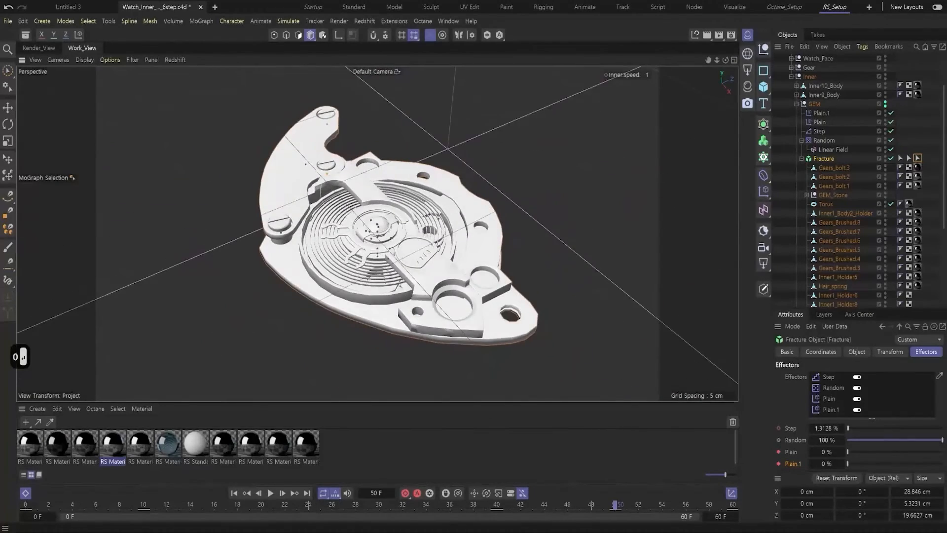
scroll(377, 233, up, 5)
click(234, 493)
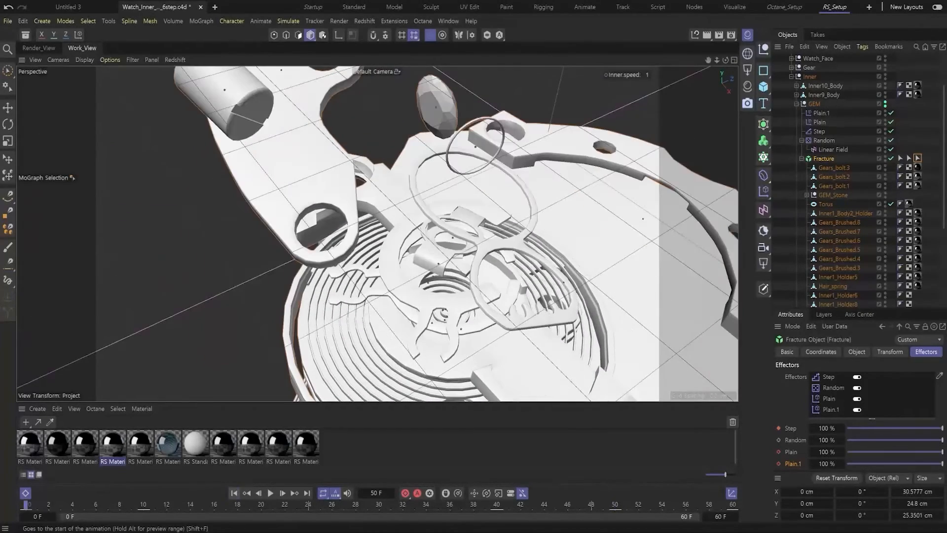
click(270, 492)
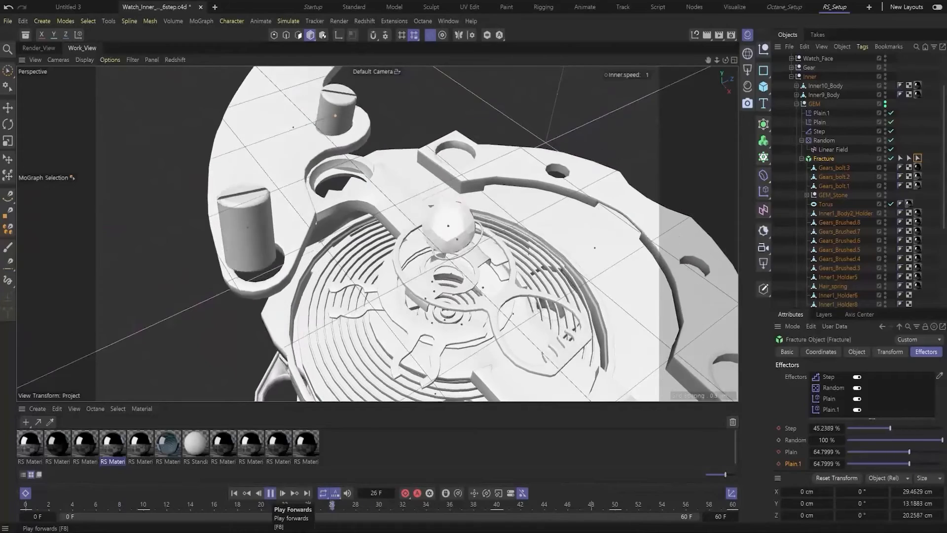
click(270, 493)
scroll(377, 233, down, 3)
click(234, 493)
click(270, 493)
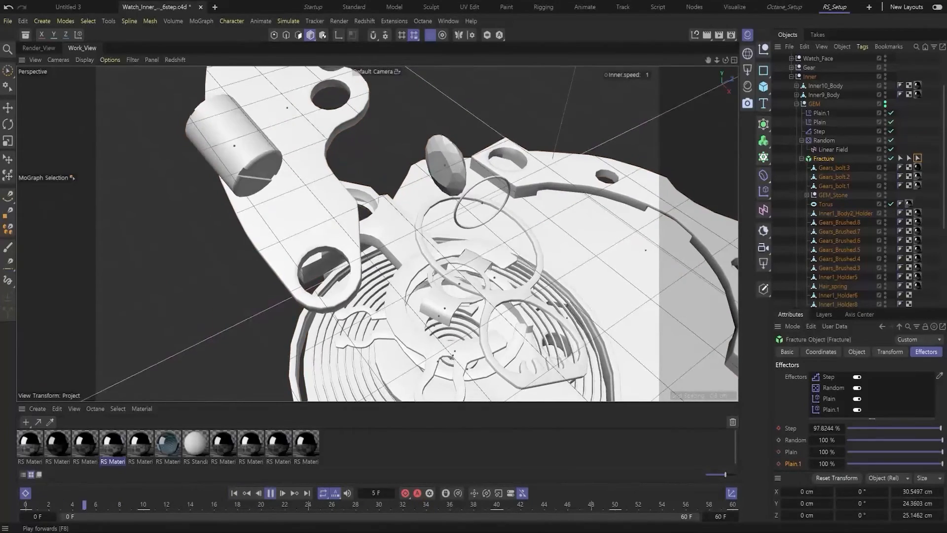
click(270, 493)
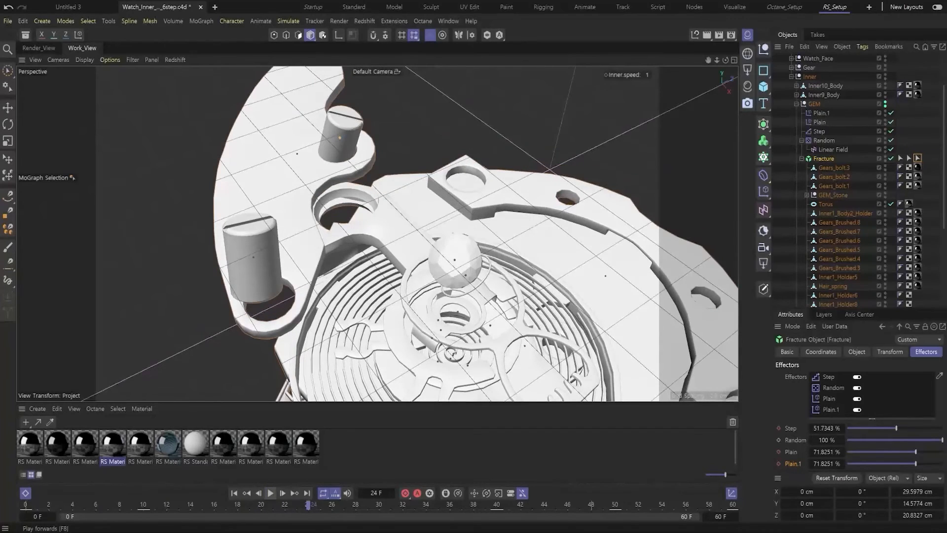
Advance frame by frame to frame 34 and examine the middle bolt's alignment with its hole.
click(283, 492)
click(283, 493)
click(283, 493)
click(283, 493)
click(282, 493)
click(283, 493)
click(283, 493)
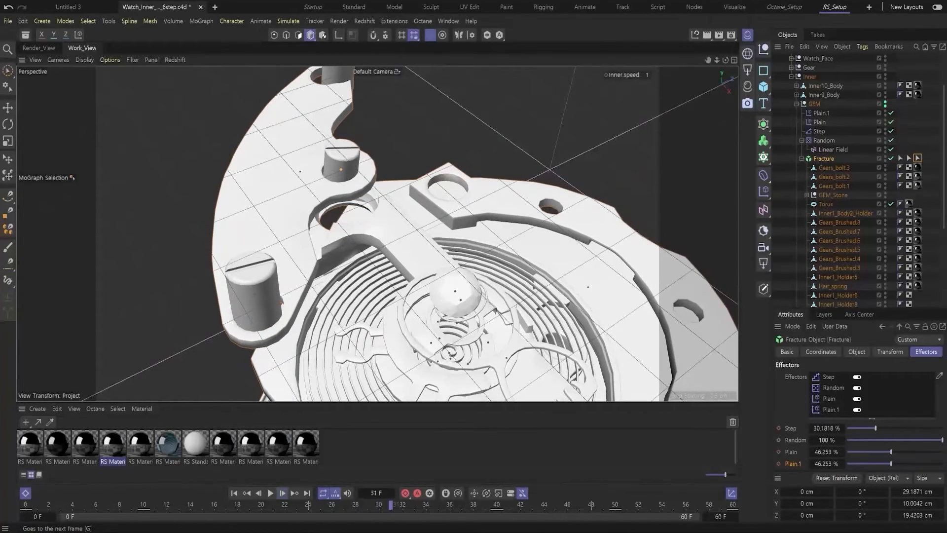
click(282, 493)
click(283, 492)
click(282, 493)
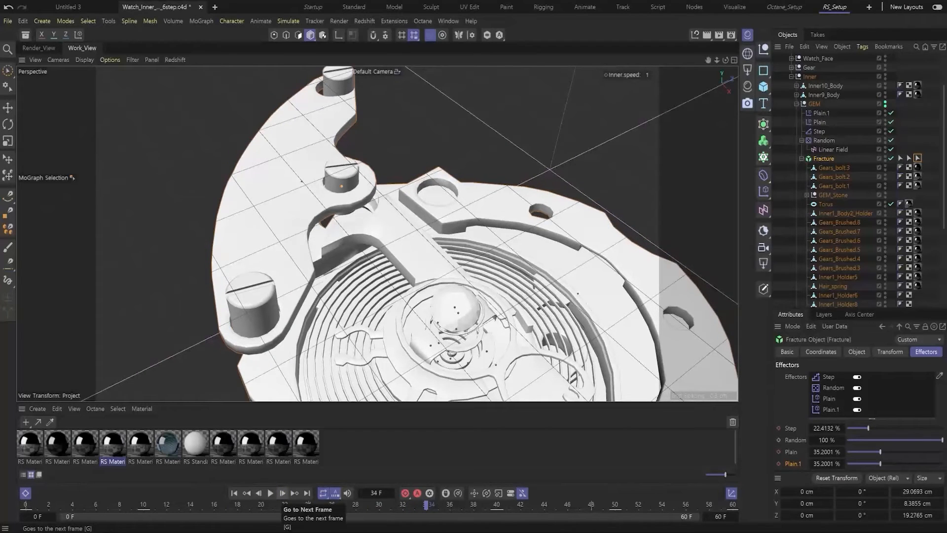
Set the Plain.1 effector's X position offset to -0.2 cm and undo the 0.02 cm Z offset.
click(822, 112)
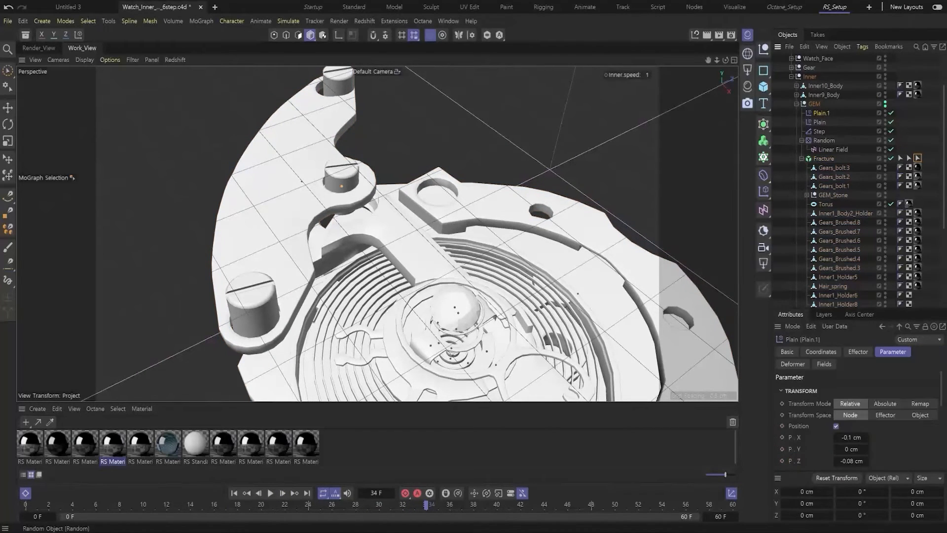
alt+drag(341, 186, 351, 225)
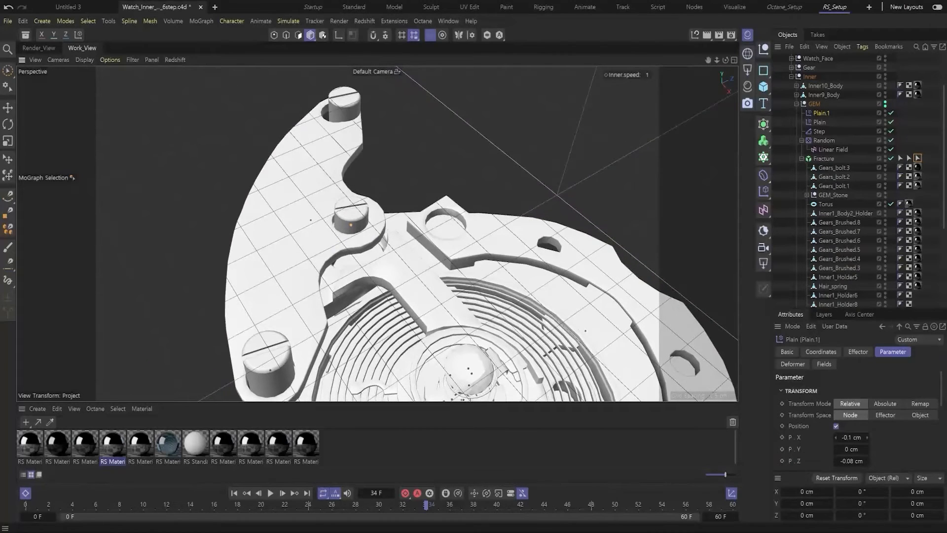
alt+drag(851, 438, 852, 462)
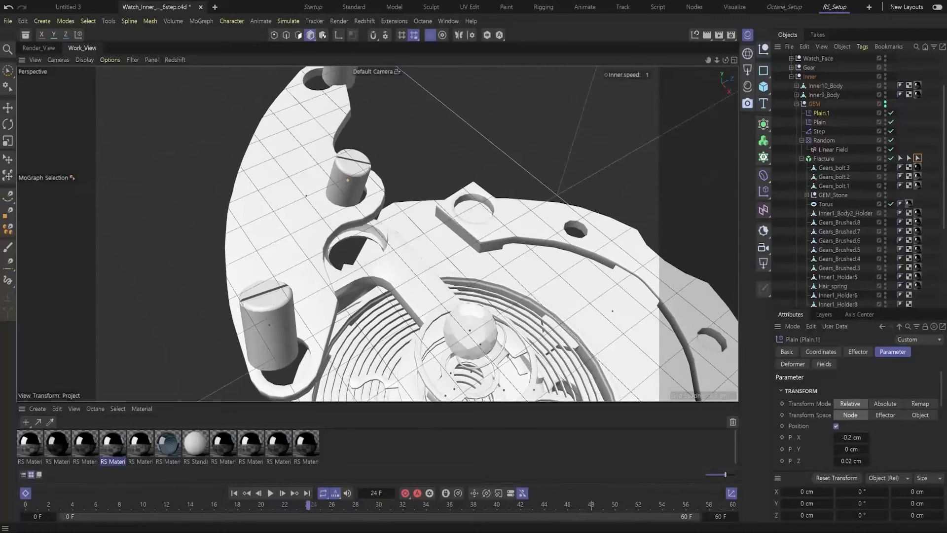
key(ctrl+z)
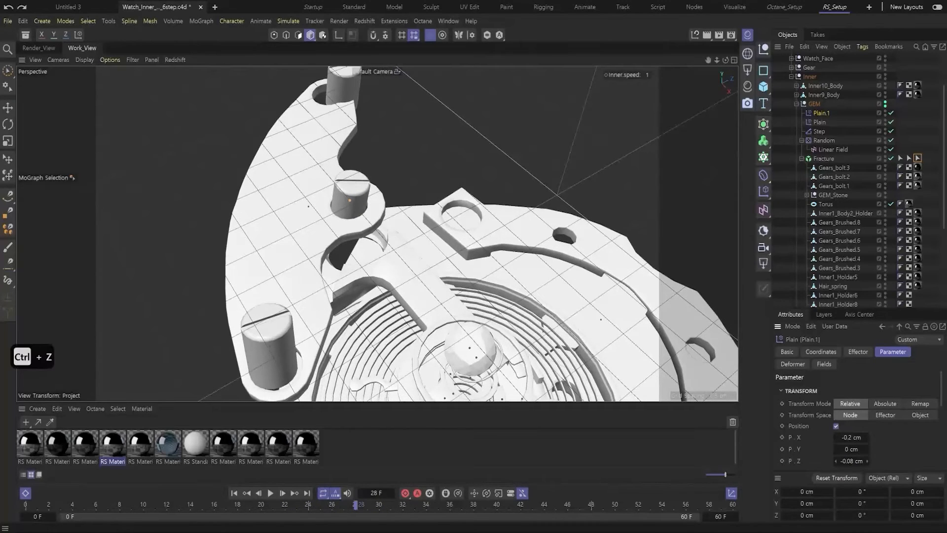
Try a Z position offset of -0.05 cm on the Plain.1 effector, and return it to -0.08 cm.
key(shift+Right)
text(5)
key(Return)
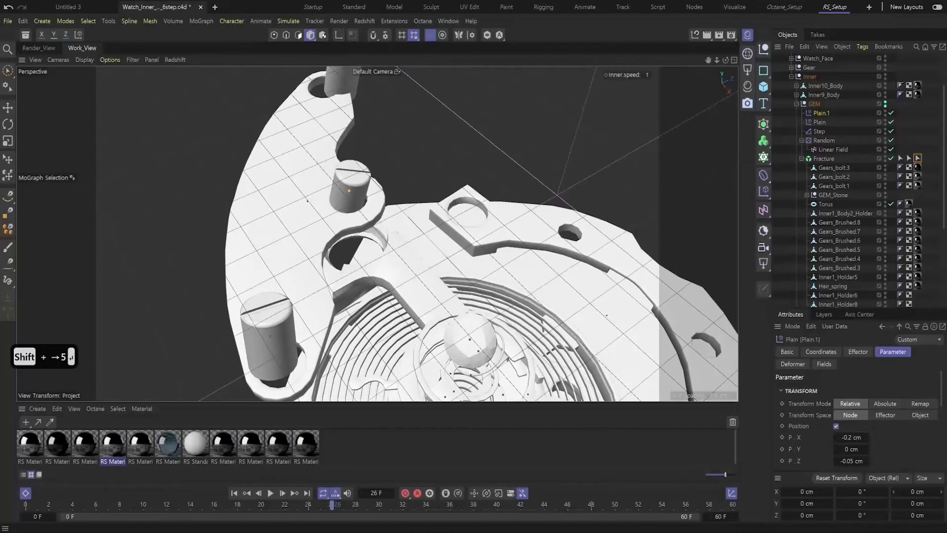
click(853, 461)
click(853, 461)
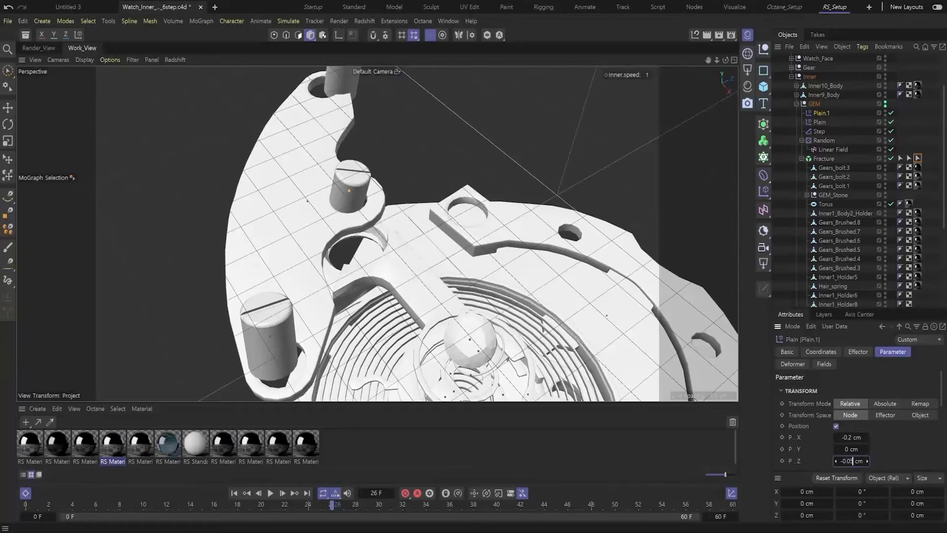
key(shift+Left)
text(8)
key(Return)
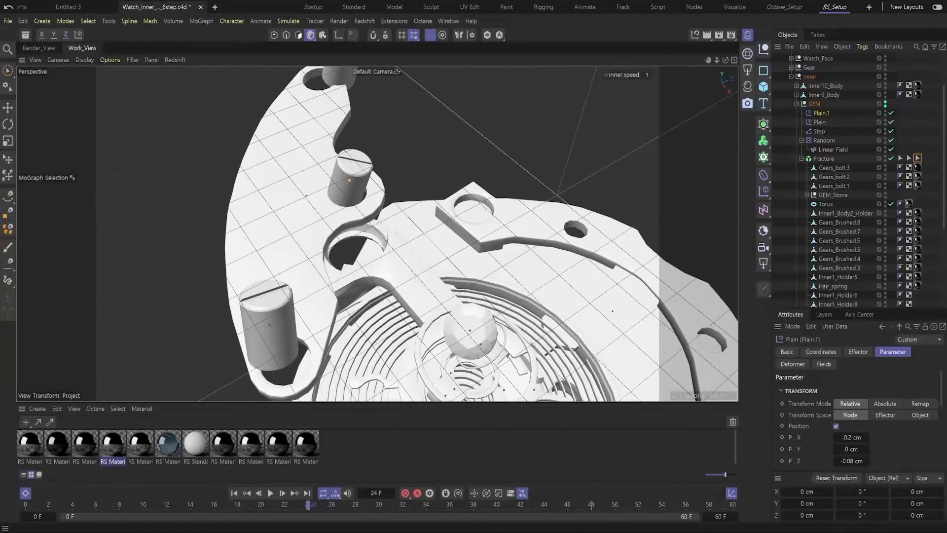
At frame 24, set the Plain.1 effector's Z position offset to -0.12 cm.
double_click(858, 461)
click(858, 461)
key(Left)
key(Left)
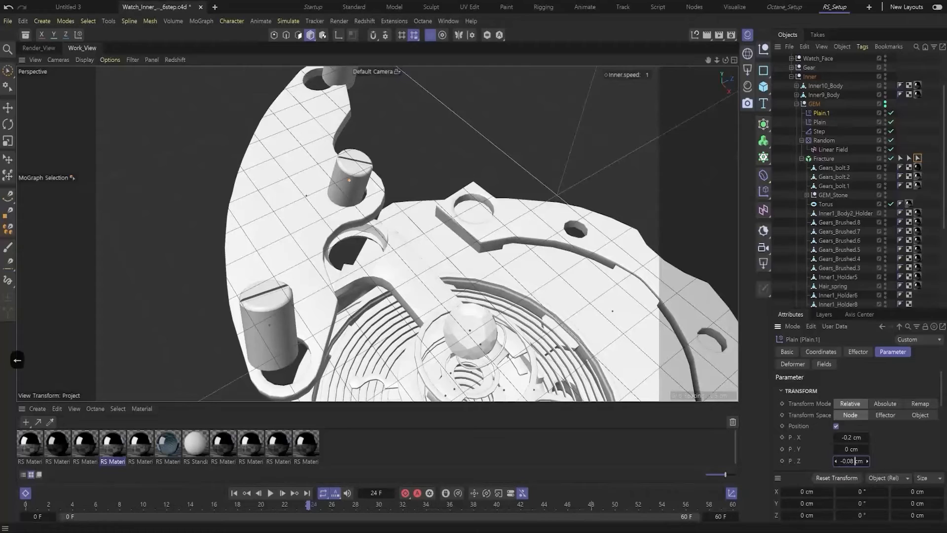
key(shift+Left)
key(shift+Left)
text(12)
key(Return)
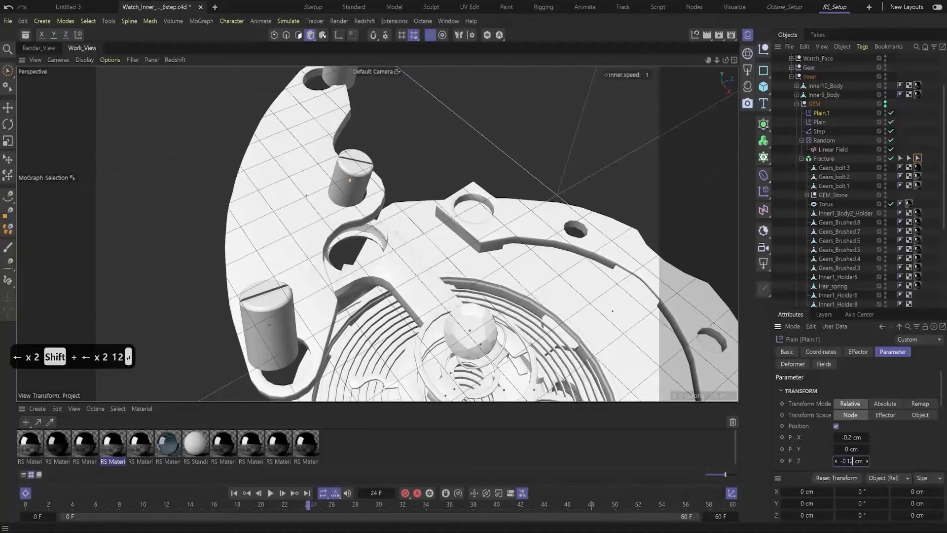
Set the Plain.1 effector's Z position offset to -0.15 cm.
key(shift+Left)
key(shift+Left)
text(15)
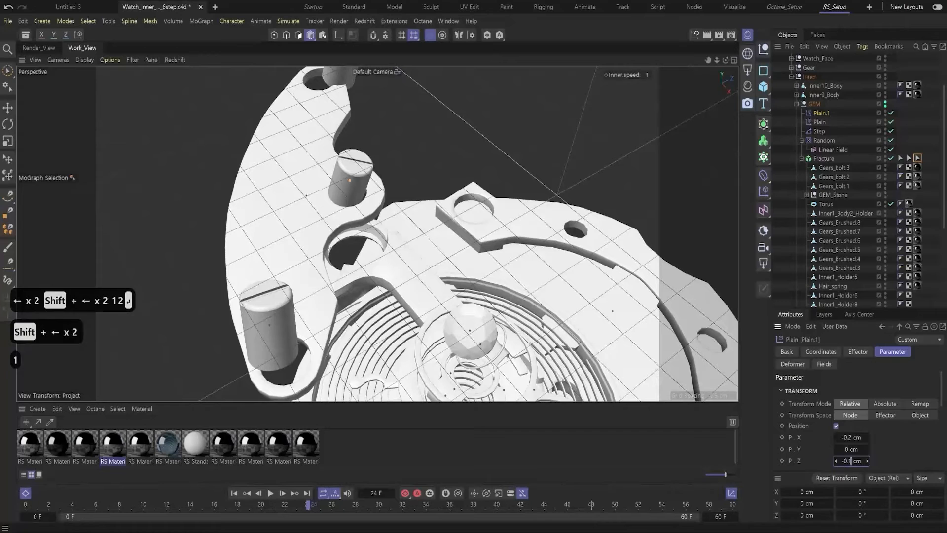
key(Return)
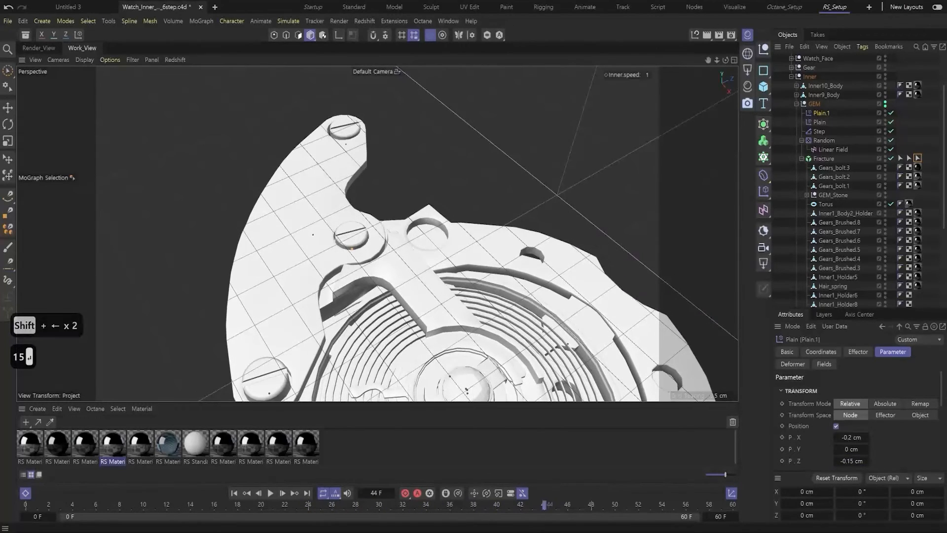
At frame 3, create a new MoGraph selection on the Fracture containing only the bolt for the curved arm's tip hole.
drag(85, 505, 61, 505)
alt+drag(474, 246, 477, 193)
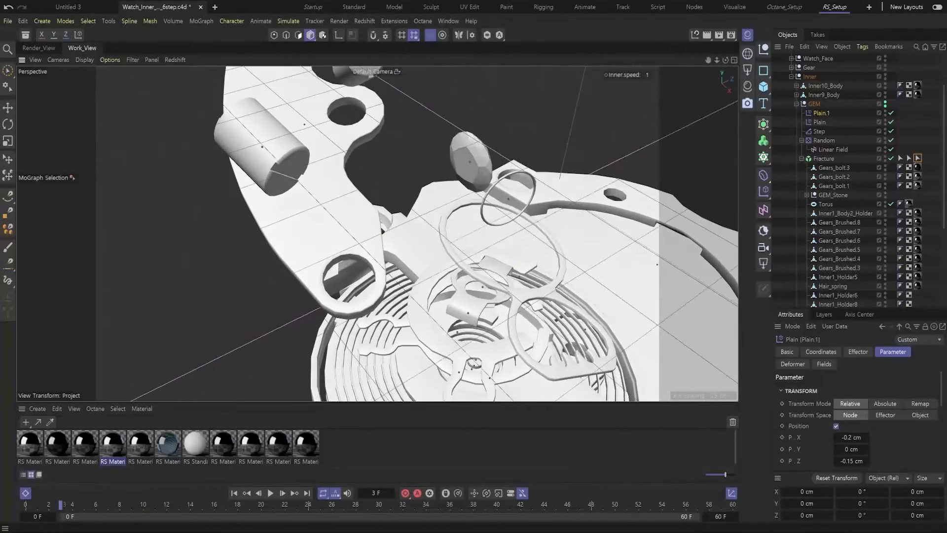
alt+middle_drag(346, 68, 356, 103)
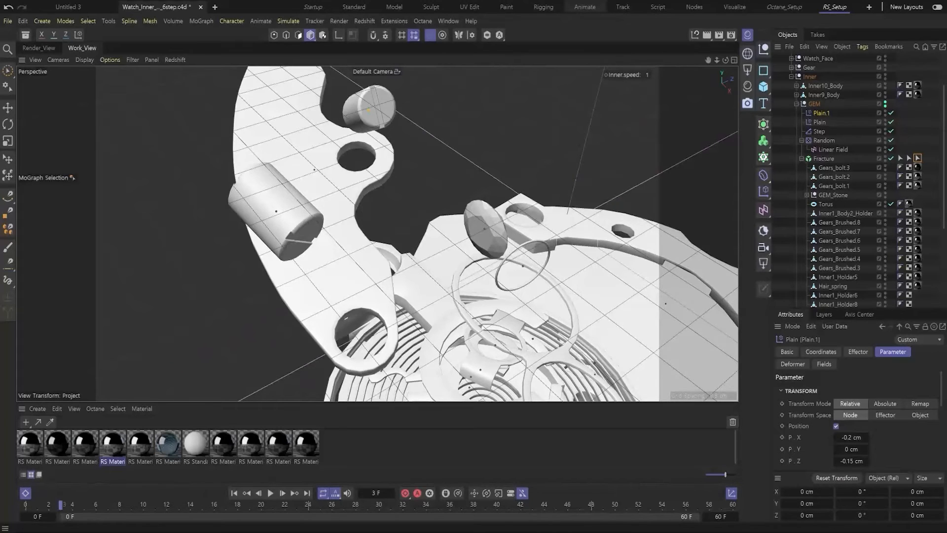
click(824, 158)
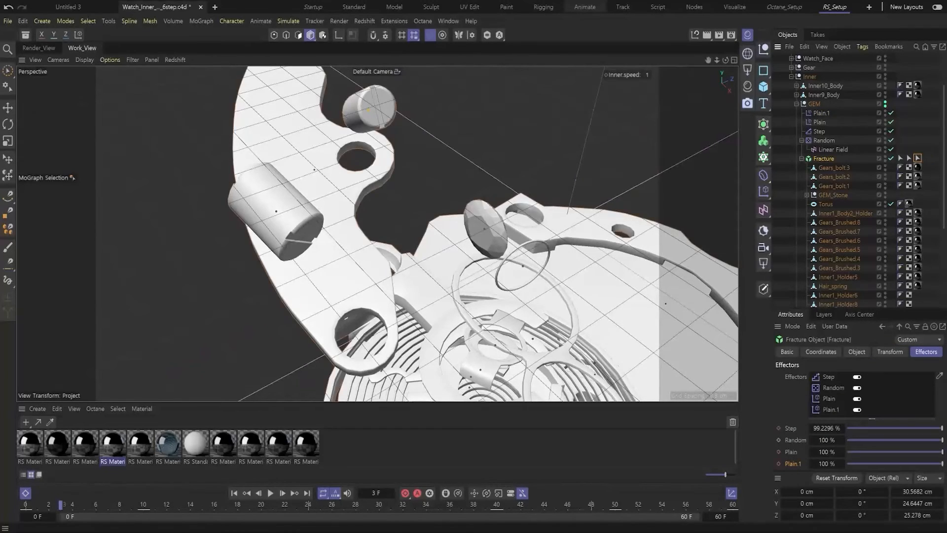
alt+middle_drag(362, 205, 374, 262)
alt+drag(373, 262, 359, 267)
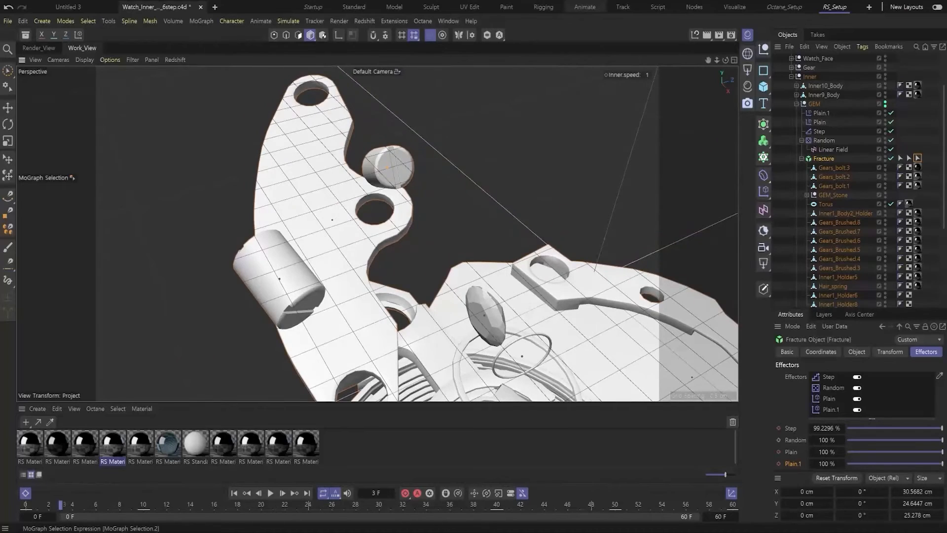
alt+middle_drag(362, 208, 377, 234)
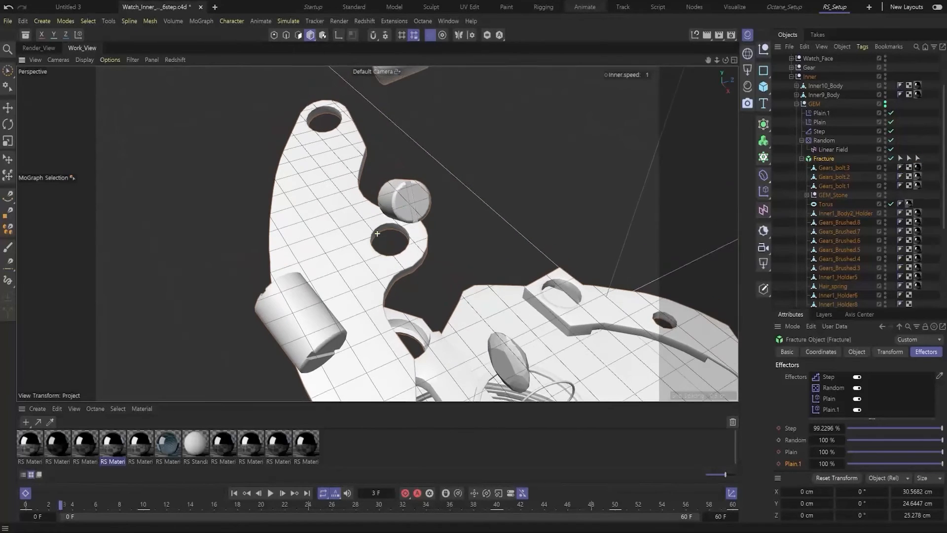
click(202, 21)
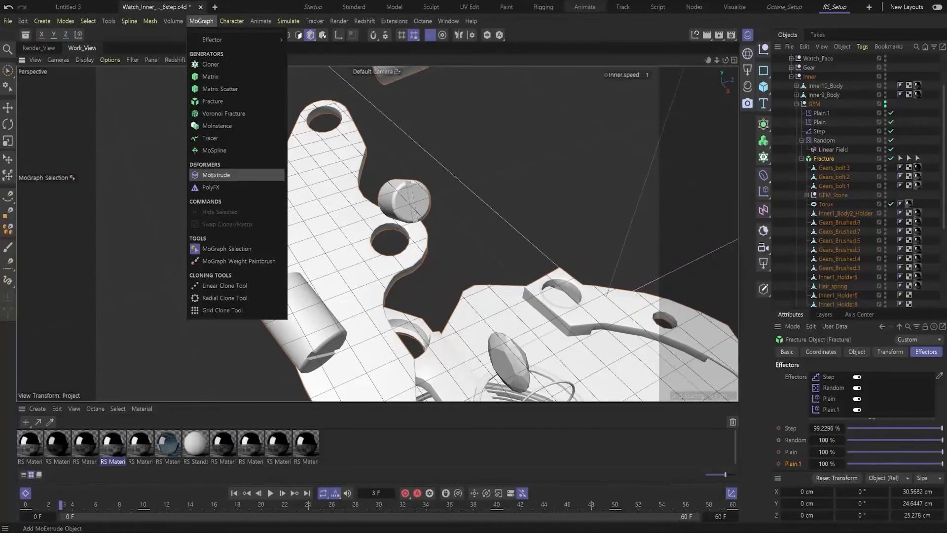
click(227, 249)
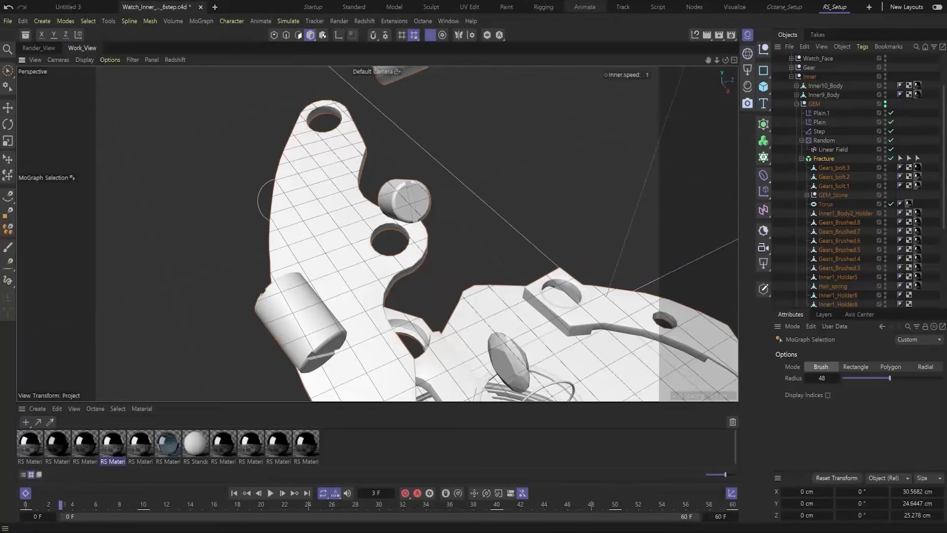
alt+middle_drag(385, 141, 390, 209)
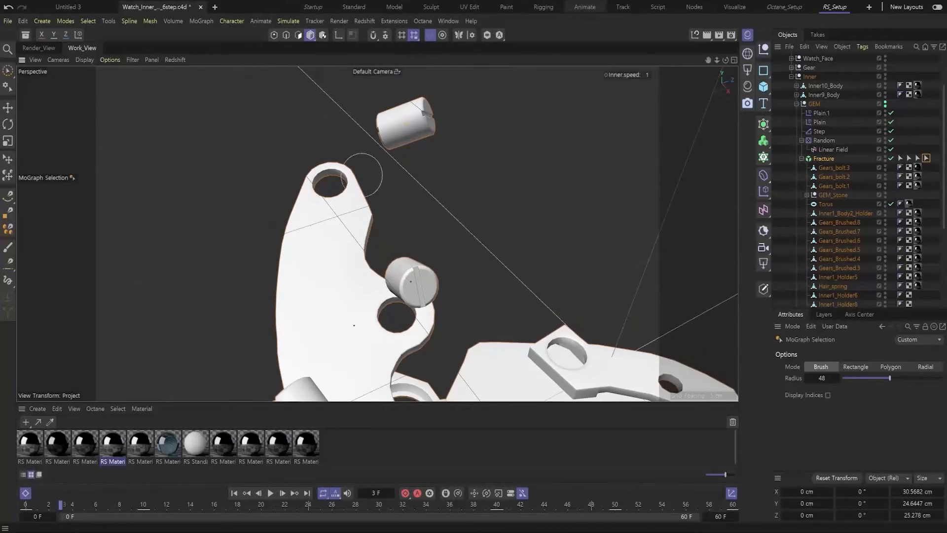
alt+right_drag(363, 176, 325, 178)
alt+middle_drag(326, 179, 333, 138)
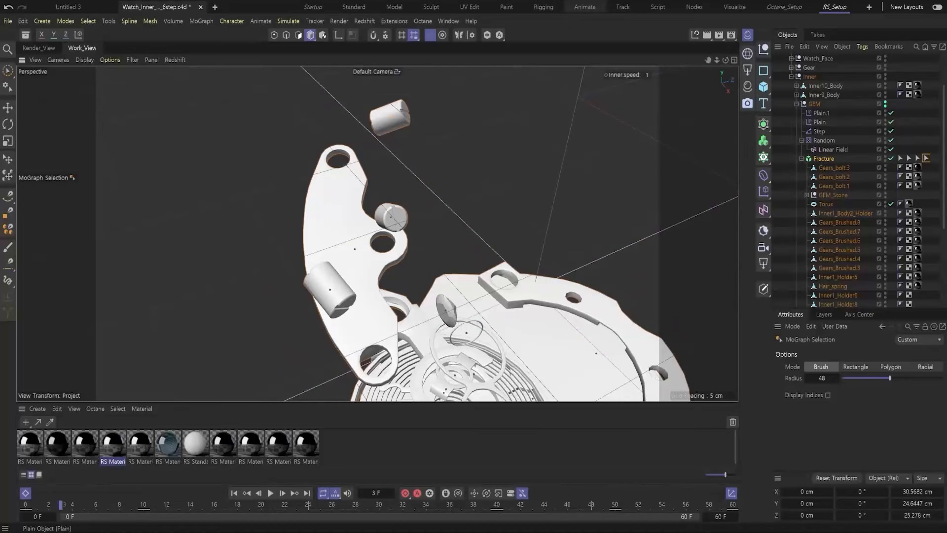
Duplicate the Plain.1 effector as Plain.2 and limit the copy to MoGraph Selection.3.
click(821, 113)
key(ctrl+c)
key(ctrl+v)
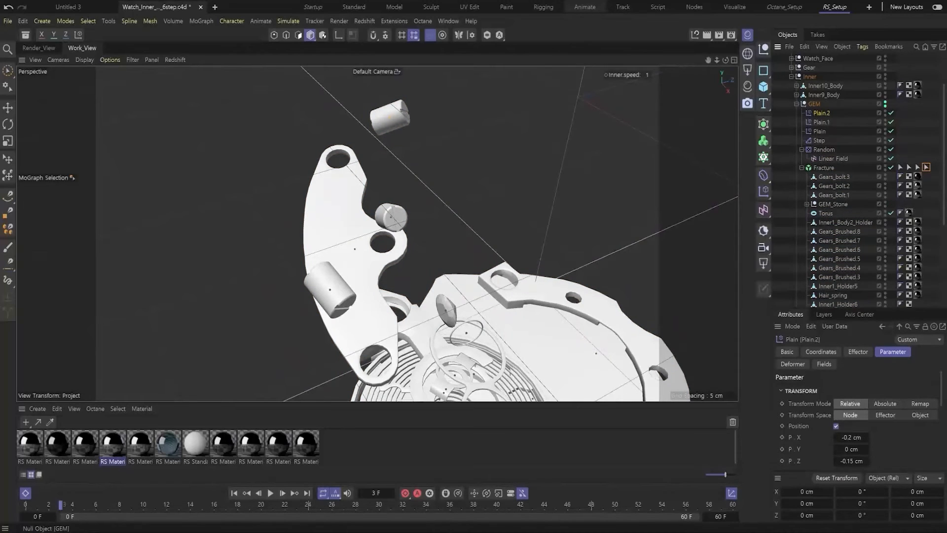
click(858, 351)
double_click(847, 402)
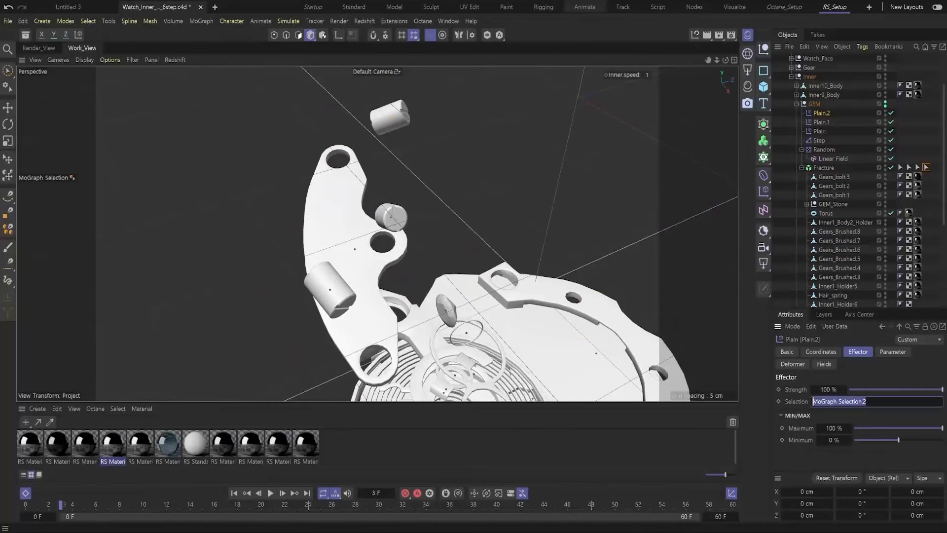
key(BackSpace)
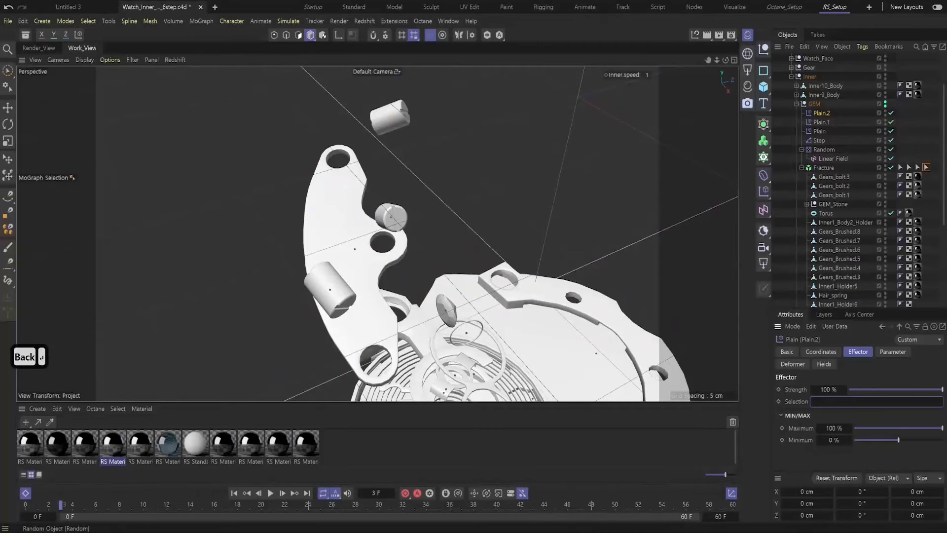
drag(926, 167, 859, 401)
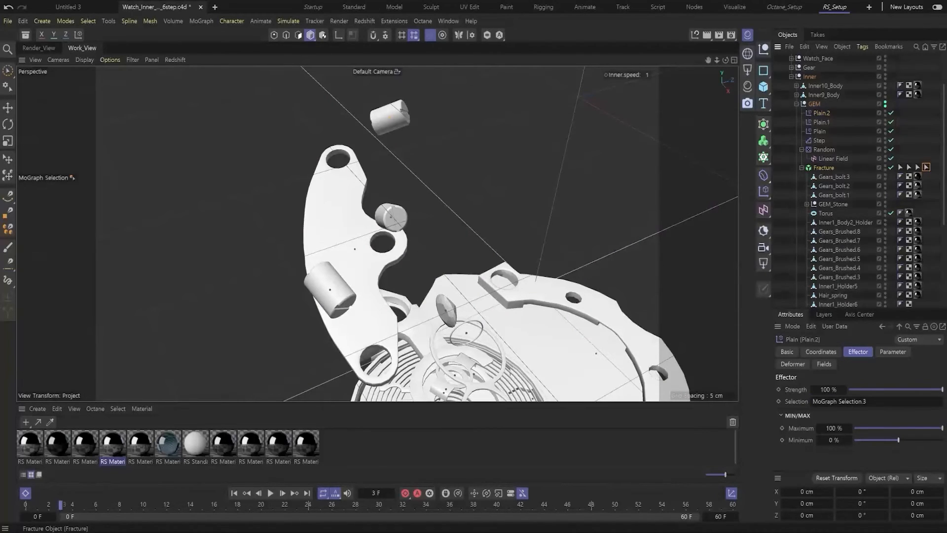
Add Plain.2 to the Fracture's effectors and set its X and Z position offsets to 0 cm.
click(907, 163)
click(926, 351)
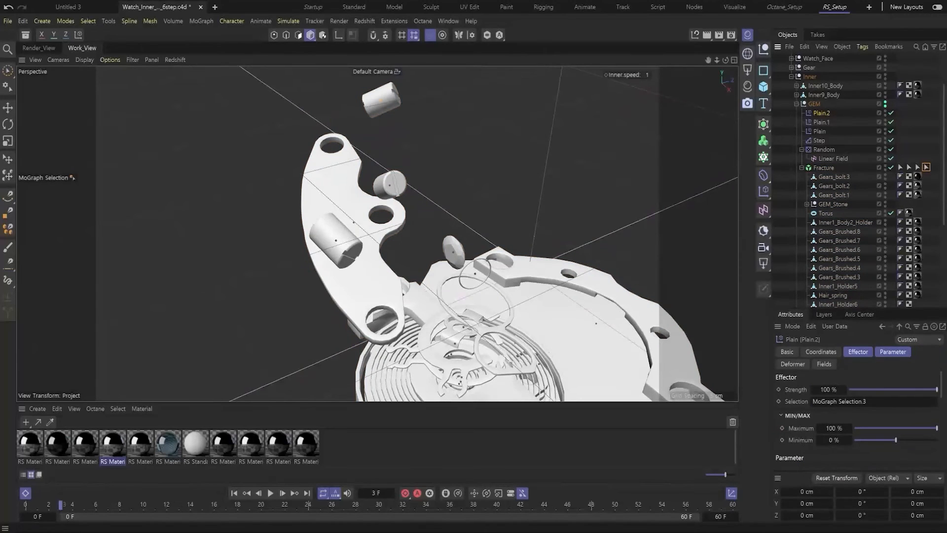
click(893, 352)
double_click(851, 437)
text(0)
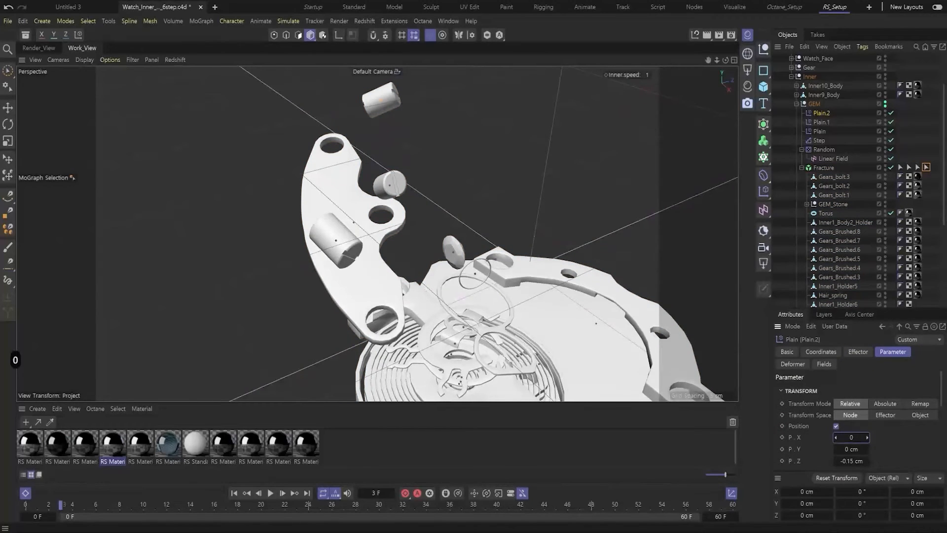
key(Tab)
key(Tab)
text(0)
key(Return)
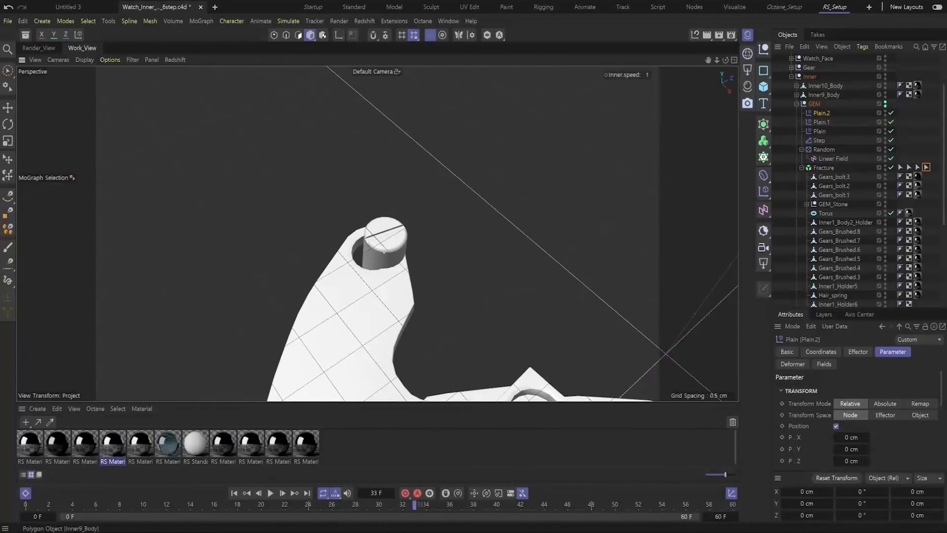
At frame 33, set the Plain.2 effector's position offset to -0.3 cm in X and 0.3 cm in Z.
drag(852, 438, 861, 461)
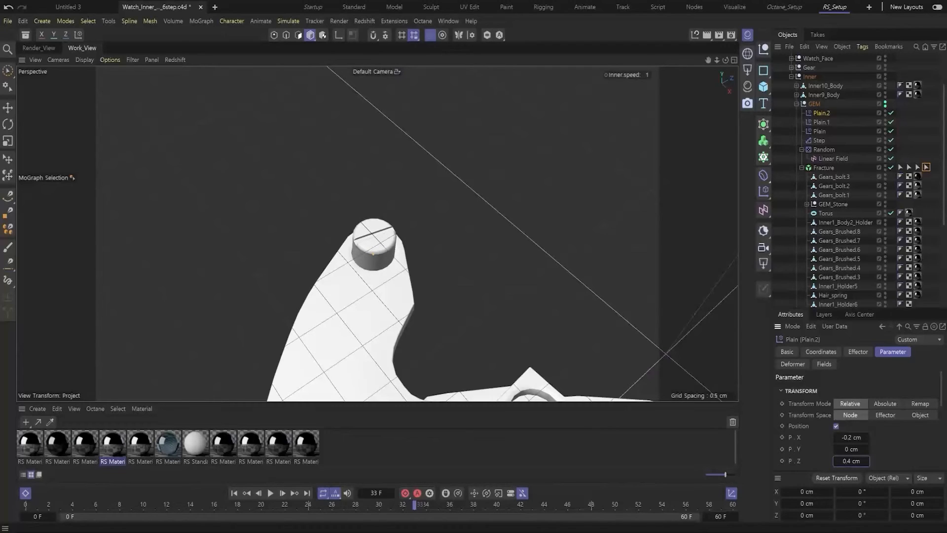
drag(852, 437, 849, 438)
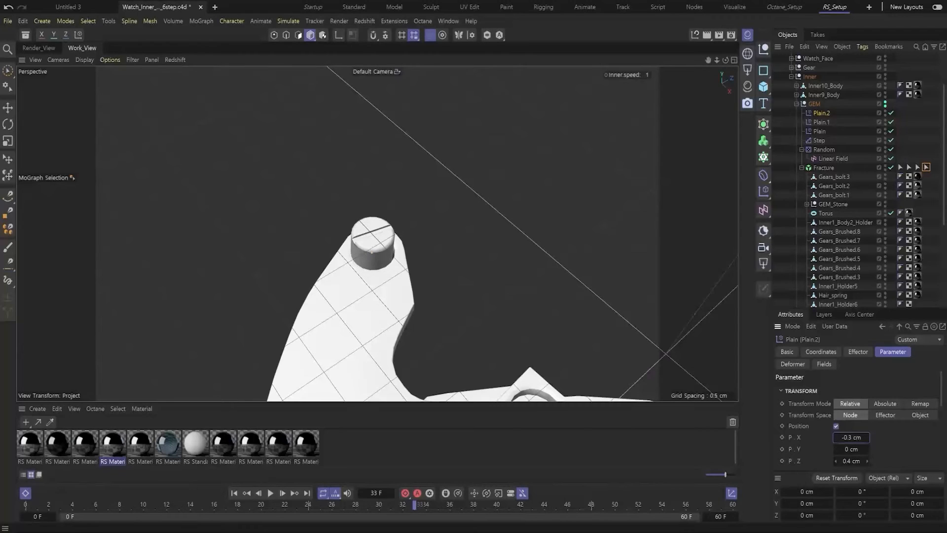
drag(851, 460, 849, 461)
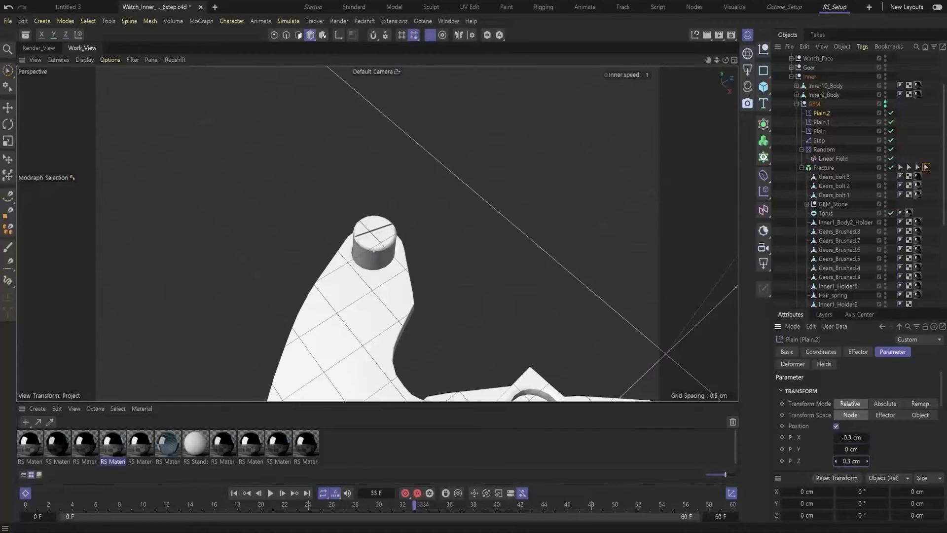
mouse_move(361, 252)
alt+mouse_down()
mouse_move(409, 197)
mouse_move(355, 262)
mouse_move(361, 252)
alt+mouse_up()
Keyframe the Fracture's Plain.2 effector strength at 100% on frame 10 and 0% on frame 50.
click(823, 168)
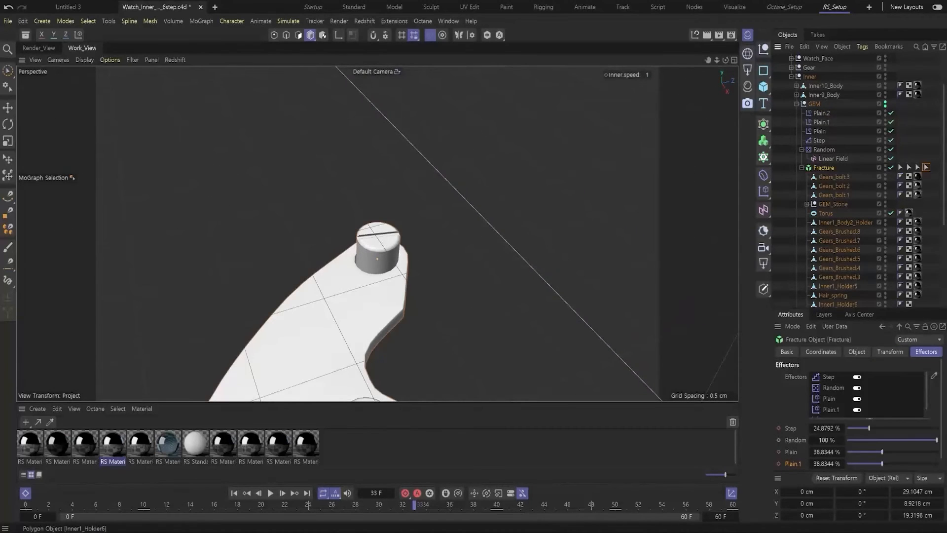
scroll(833, 434, down, 1)
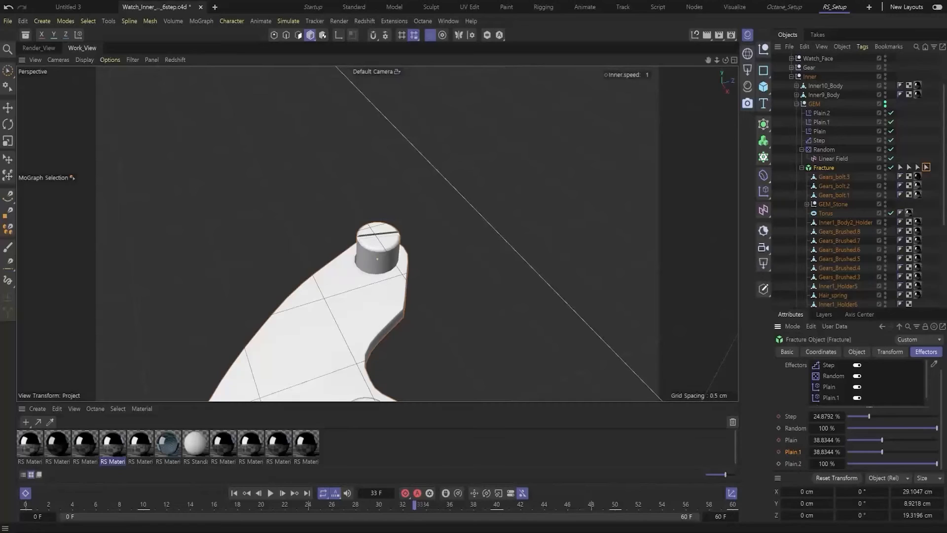
click(143, 505)
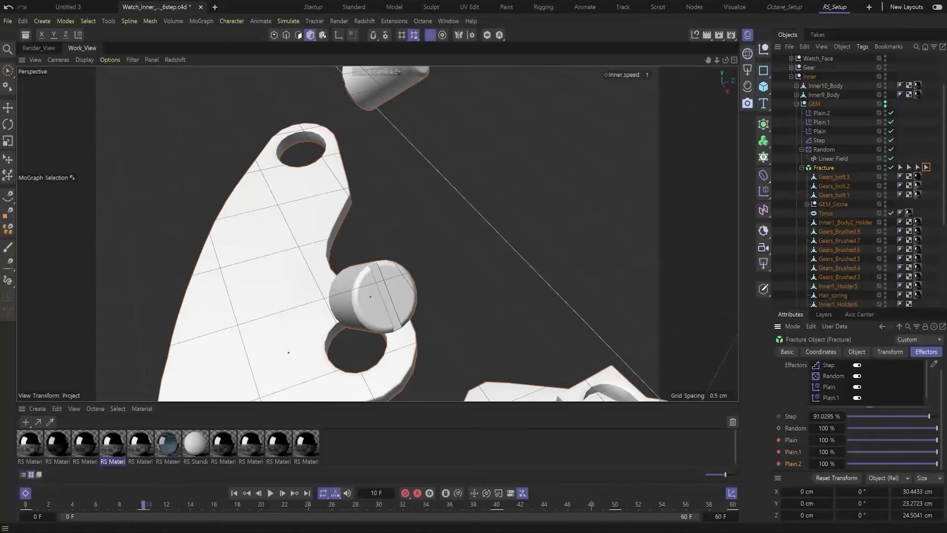
click(616, 505)
double_click(827, 464)
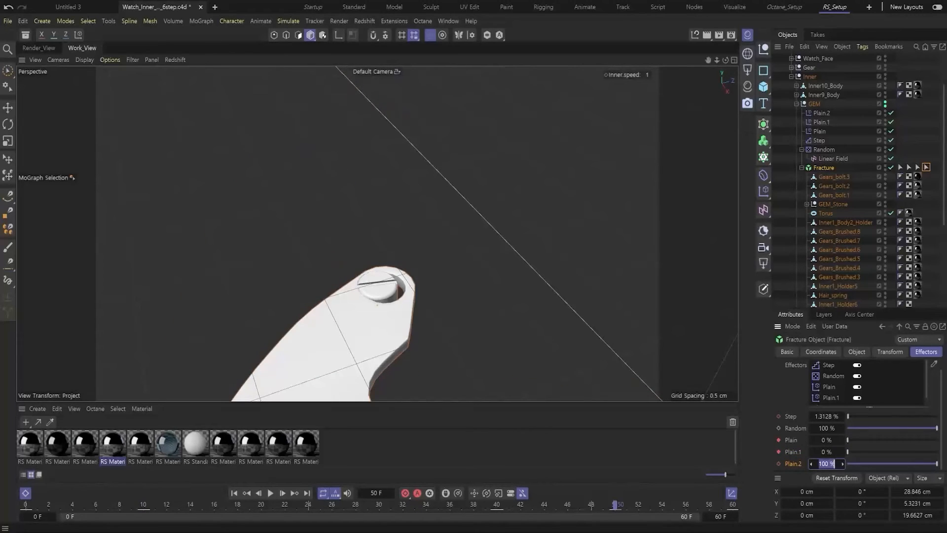
text(0)
key(Return)
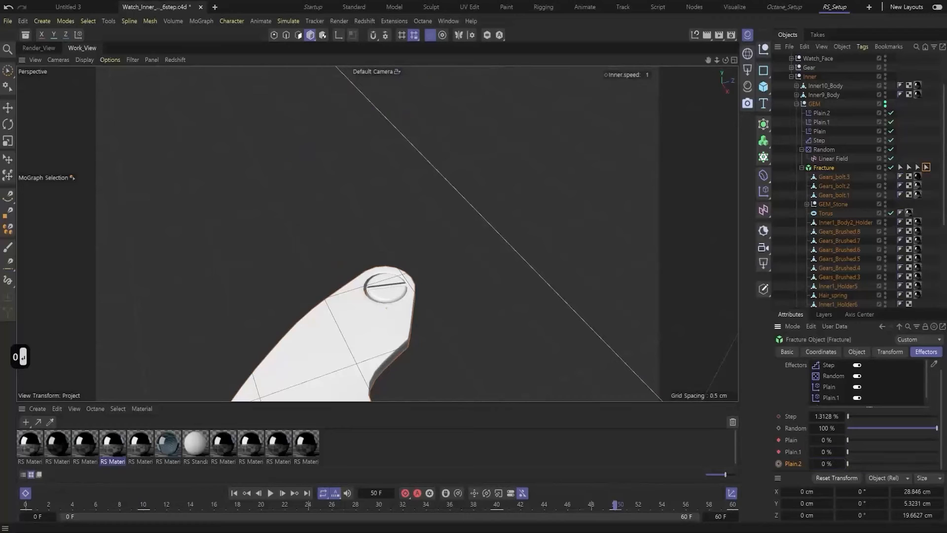
Play the animation from the start and check how the arm-tip bolt aligns with its hole.
scroll(392, 285, down, 3)
alt+drag(392, 286, 281, 337)
scroll(326, 306, down, 3)
click(234, 493)
click(270, 493)
click(270, 493)
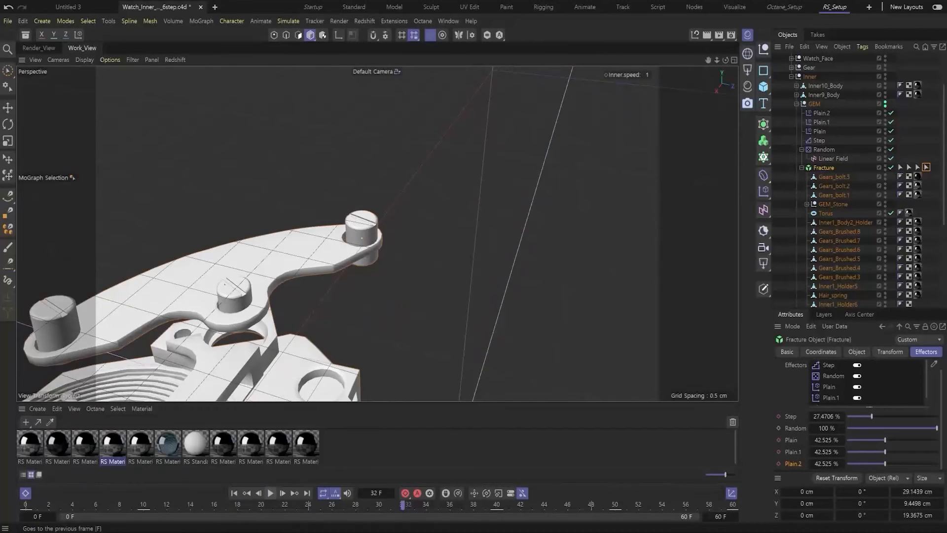
click(259, 492)
click(270, 493)
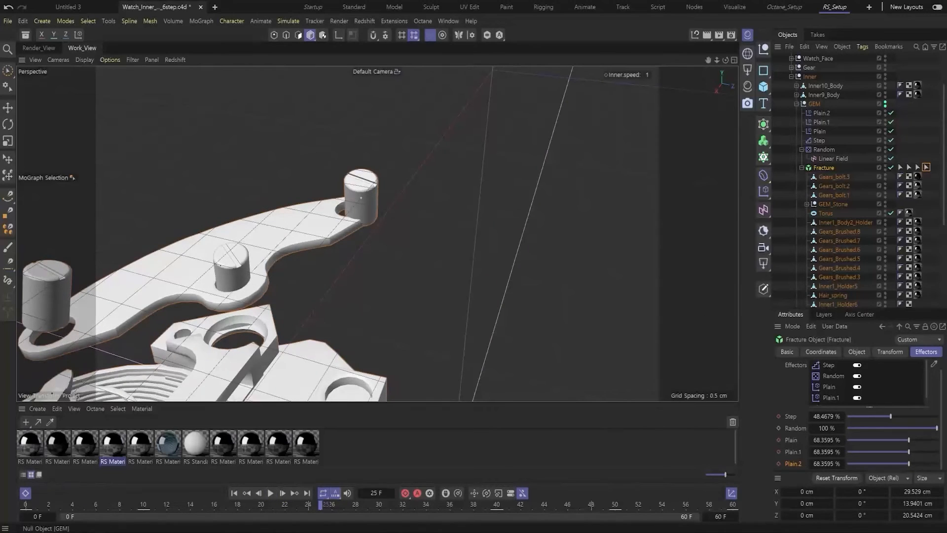
At frame 25, set the Plain.2 effector's position offset to -0.7 cm in X and 1.2 cm in Z.
click(822, 113)
drag(867, 425, 870, 449)
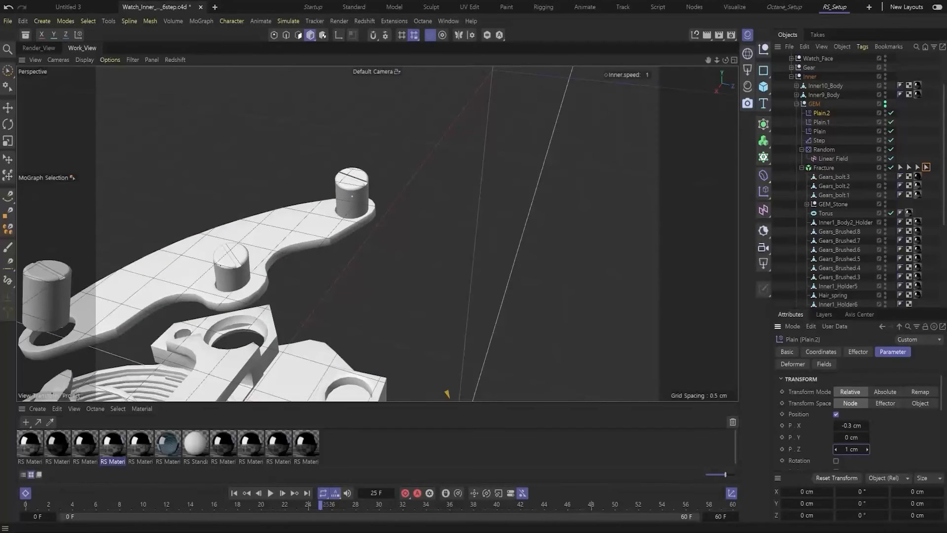
alt+drag(351, 208, 344, 280)
drag(867, 425, 864, 425)
alt+drag(499, 350, 428, 209)
drag(867, 449, 868, 448)
alt+click(867, 449)
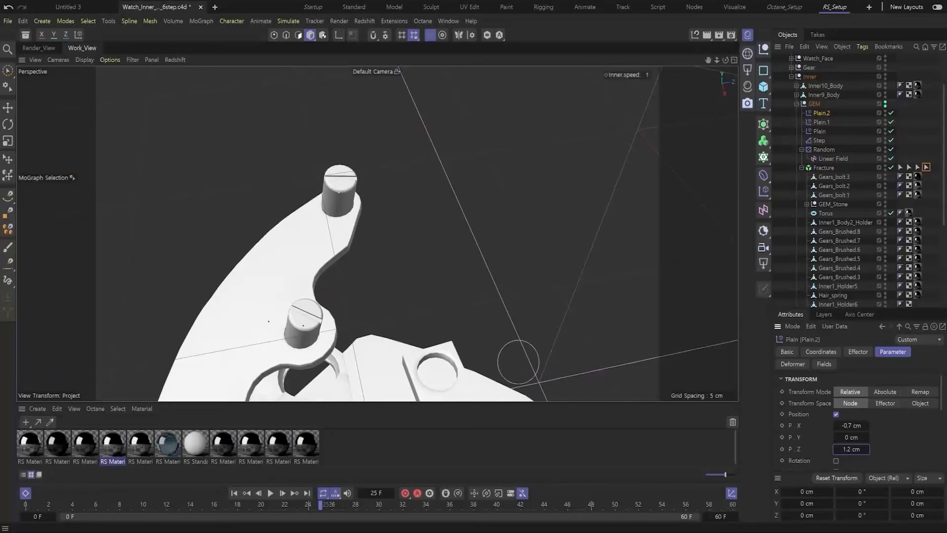
Scrub and play back the animation to check the movement of the whole inner watch assembly.
drag(321, 505, 603, 504)
scroll(377, 232, down, 6)
alt+drag(376, 296, 368, 347)
scroll(361, 316, down, 2)
scroll(368, 348, up, 2)
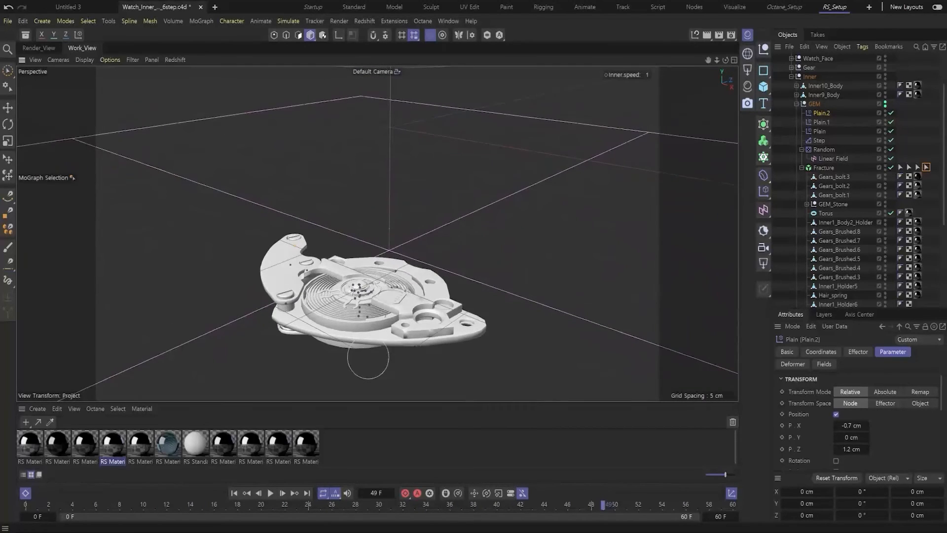
click(850, 140)
key(e)
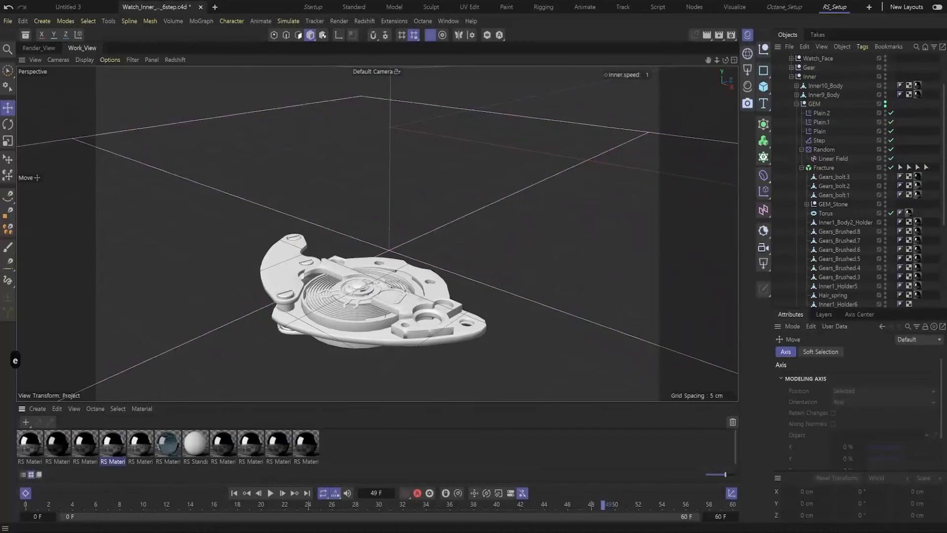
click(271, 493)
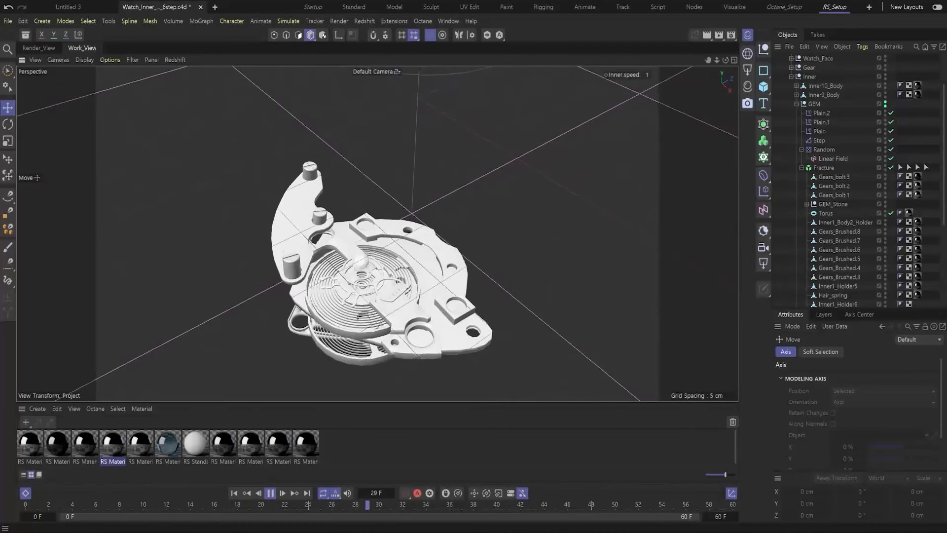
click(270, 493)
click(234, 493)
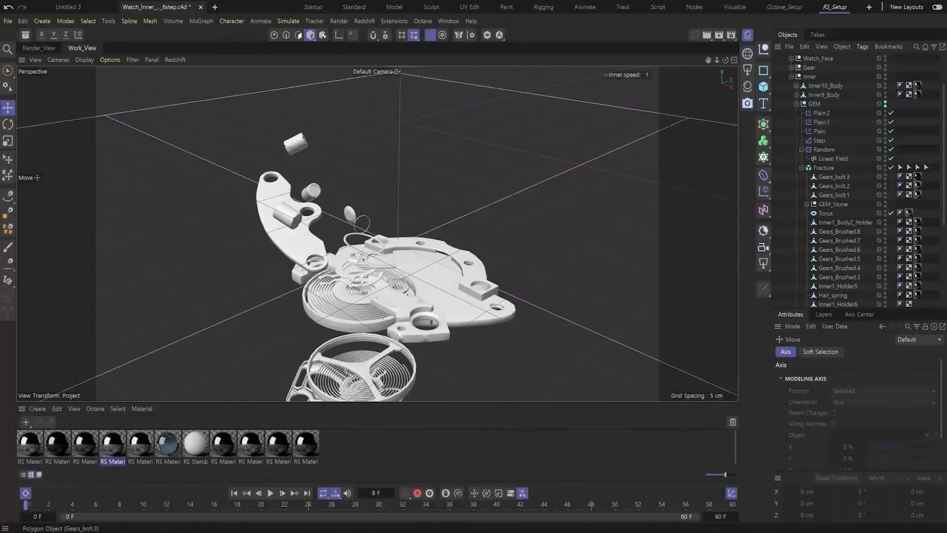
Add a Delay effector to the Fracture object.
click(924, 164)
click(201, 21)
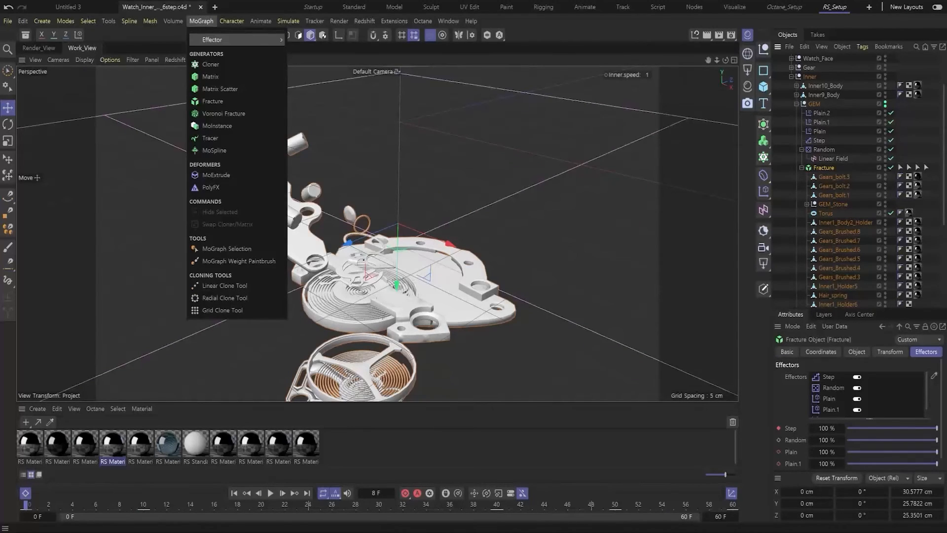
mouse_move(232, 39)
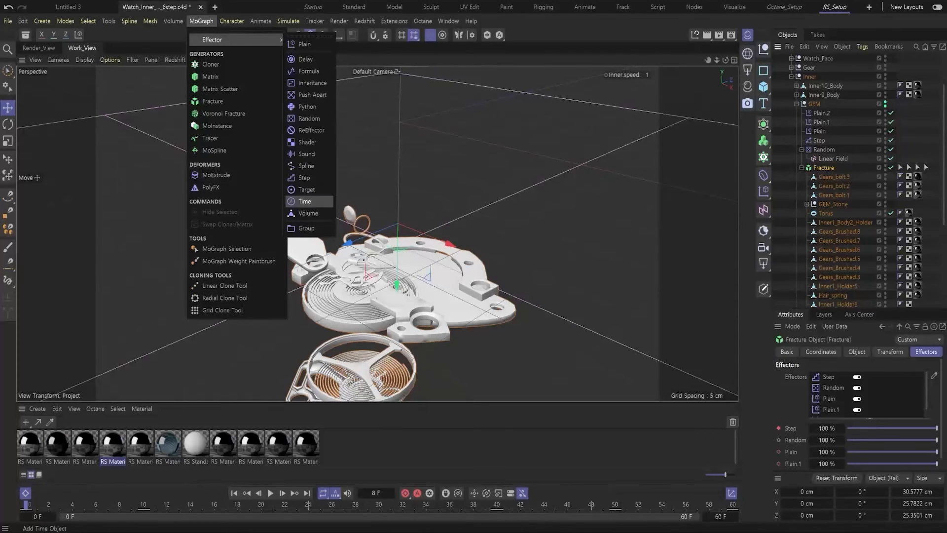
click(306, 59)
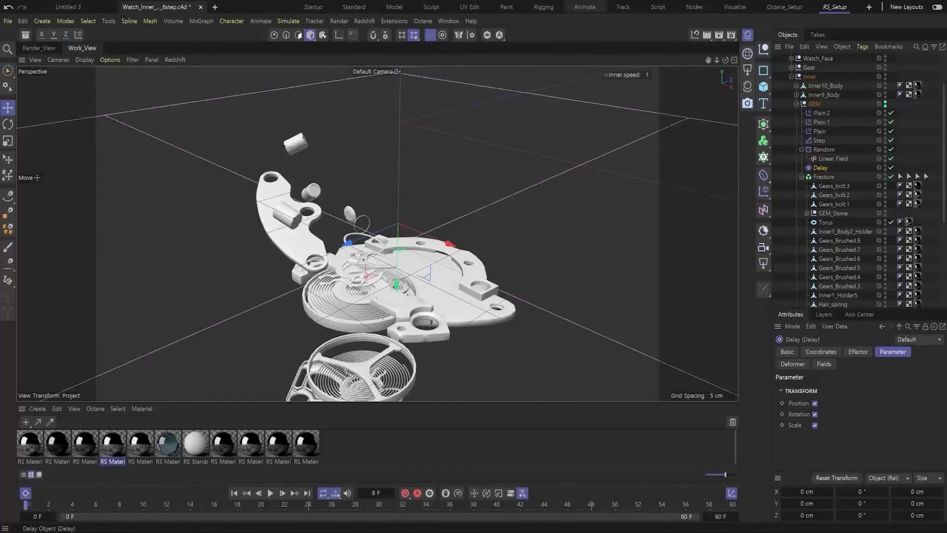
Check that the Delay effector is listed on the Fracture object and set its strength to 80%.
click(824, 177)
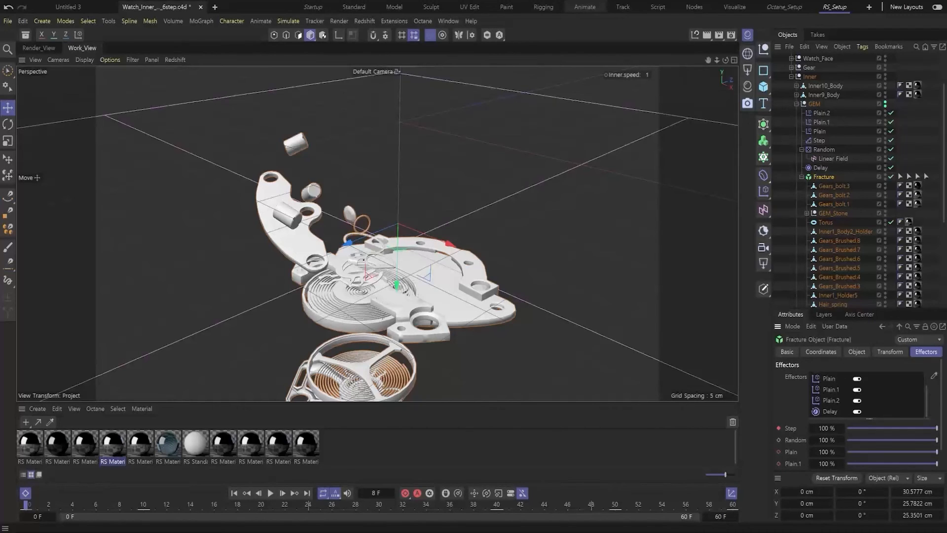
click(820, 168)
click(857, 352)
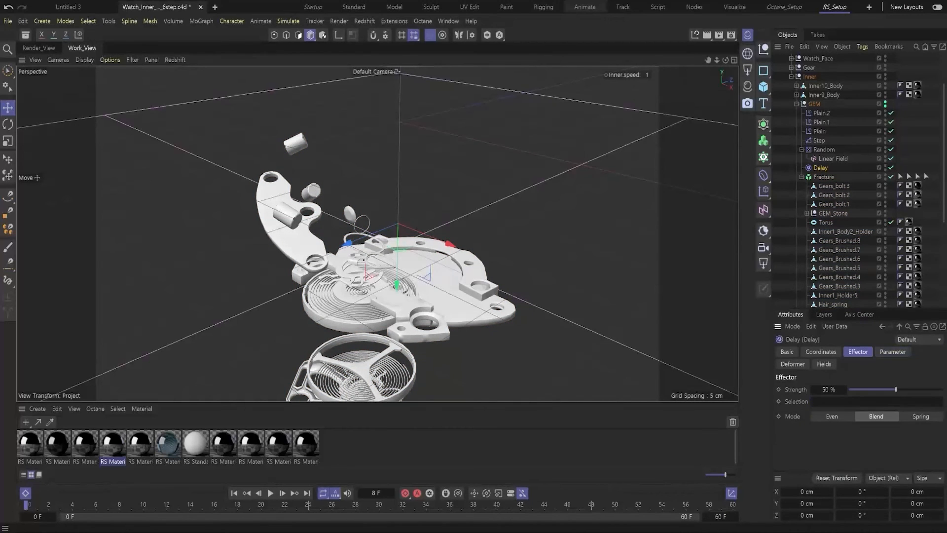
double_click(829, 390)
text(80)
key(Return)
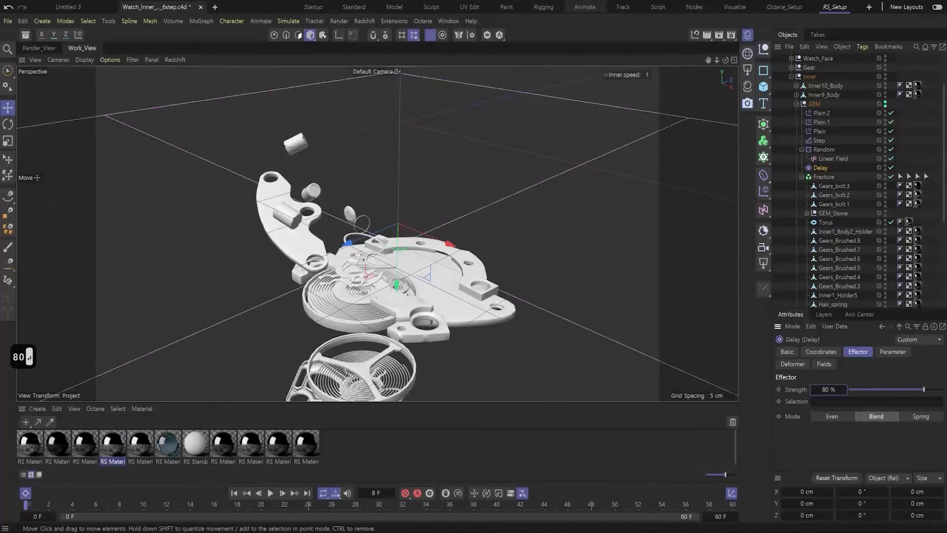
Review the delayed motion of the watch parts and set the Delay effector's strength to 90%.
alt+drag(395, 237, 398, 246)
alt+middle_drag(398, 247, 357, 219)
mouse_move(357, 219)
alt+mouse_down()
mouse_move(366, 256)
mouse_move(371, 212)
alt+mouse_up()
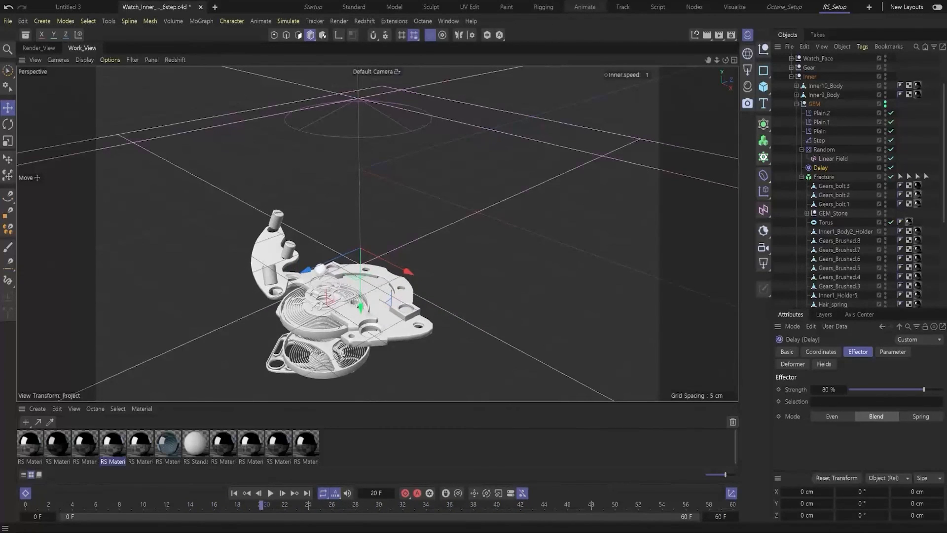
double_click(829, 389)
text(90)
key(Return)
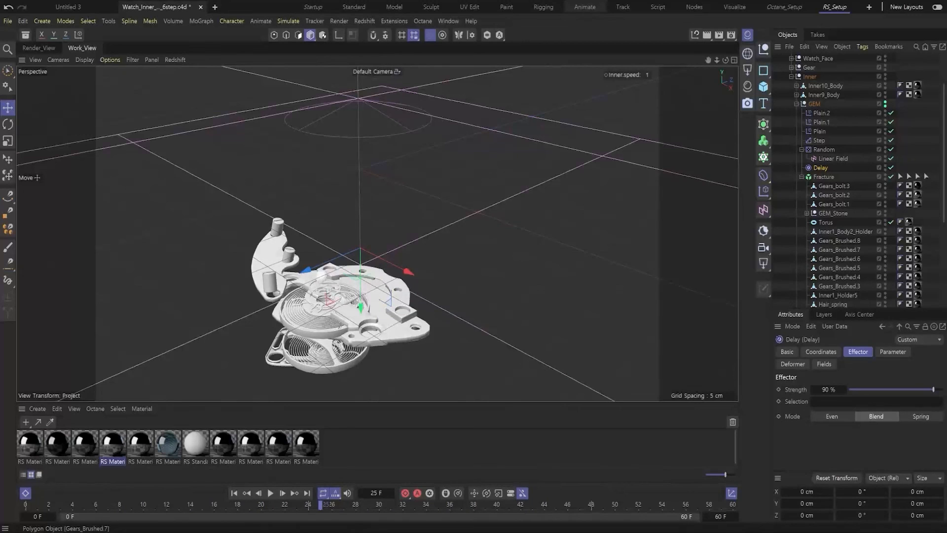
Add a MoGraph Cache tag to the Fracture object and bake the animation from the first frame.
right_click(823, 179)
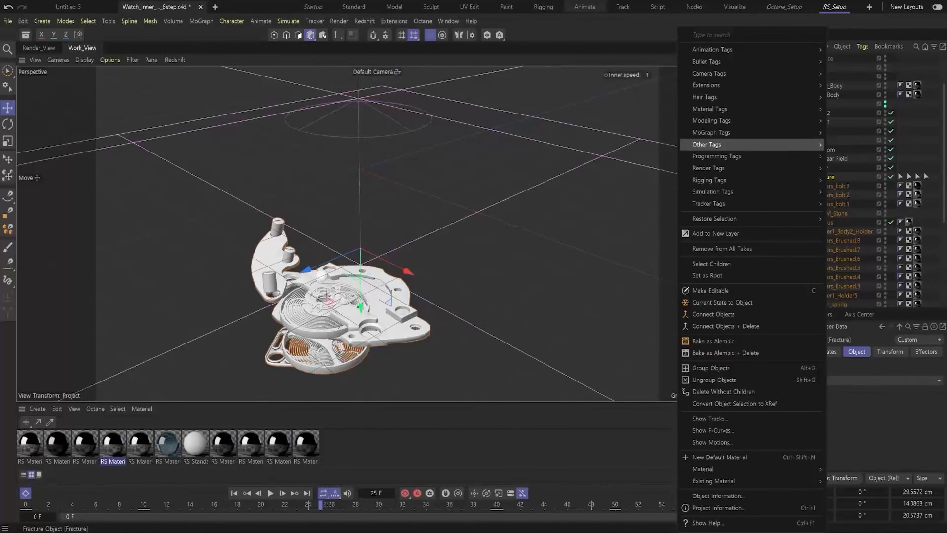
mouse_move(809, 132)
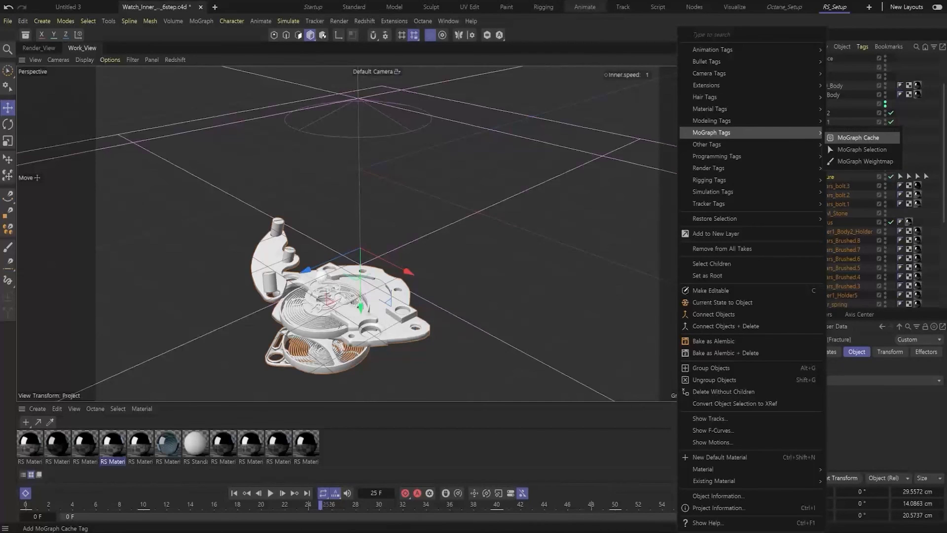
click(828, 139)
click(234, 492)
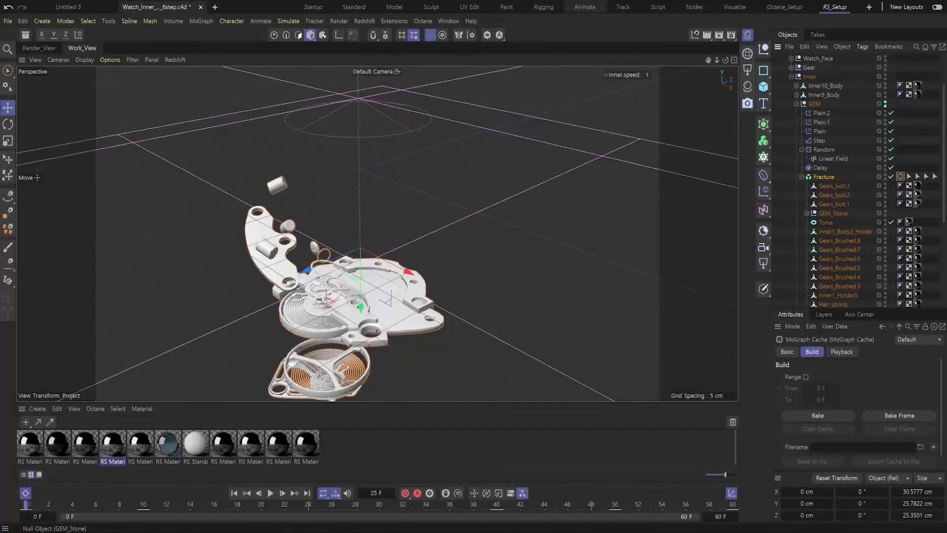
click(818, 415)
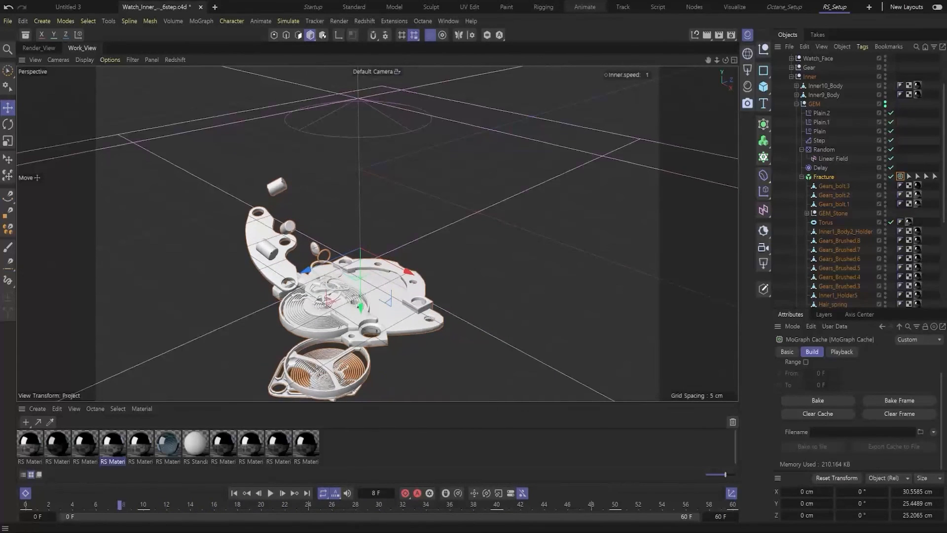
Play back the baked animation to check the assembly motion, and return to the first frame to inspect the separated parts.
click(270, 493)
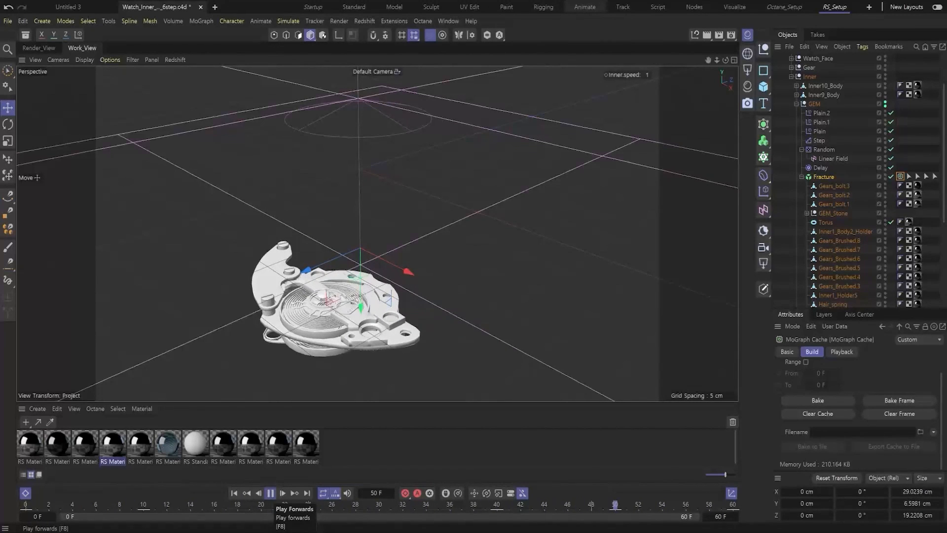
click(270, 493)
click(234, 493)
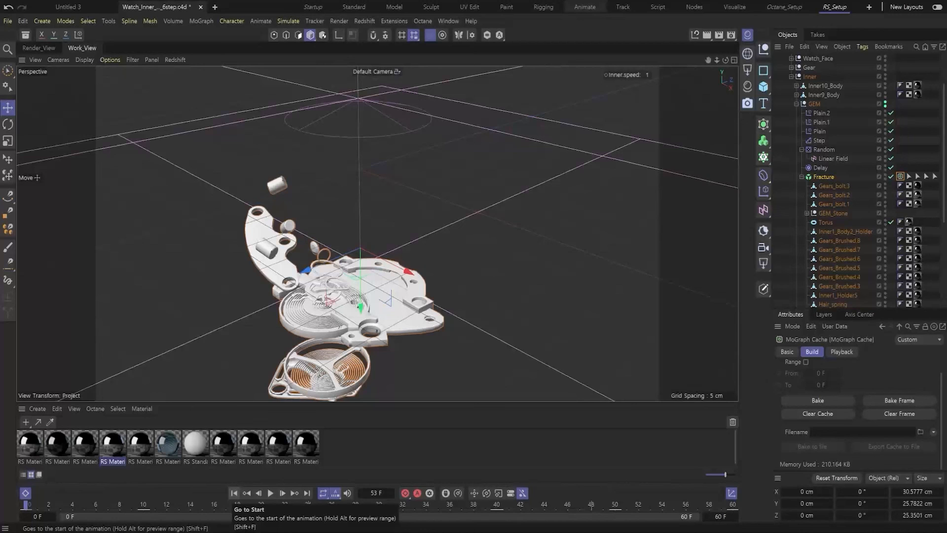
alt+middle_drag(365, 296, 420, 237)
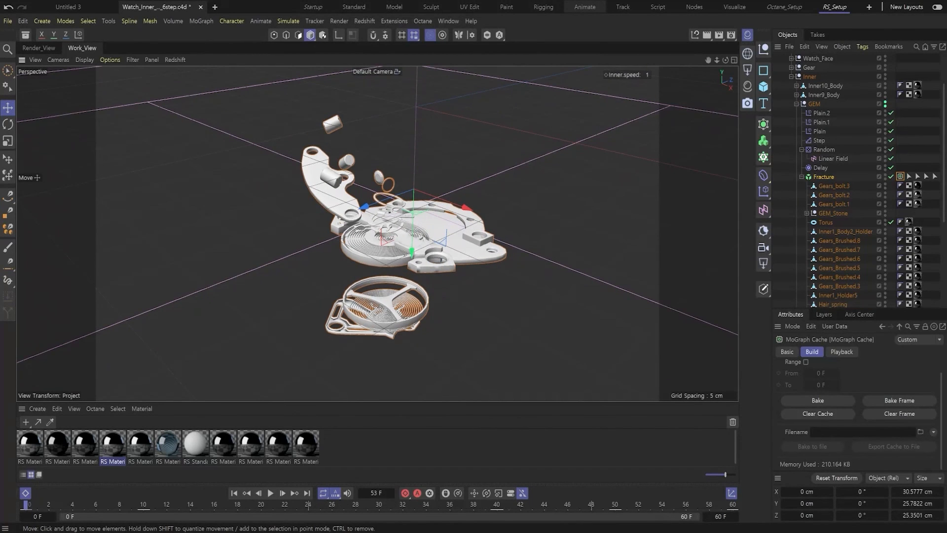